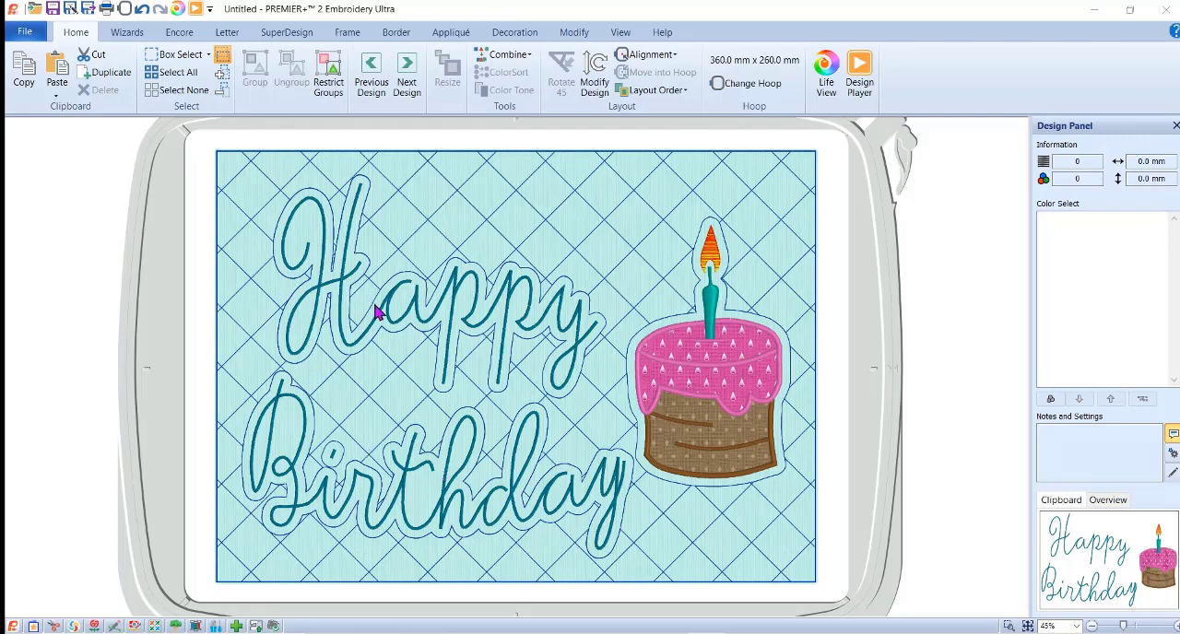
# Switch to the web browser and look through the July 2020 PREMIER+ 2 newsletter's feature article and the newsletter archive.
pyautogui.moveTo(513, 633)
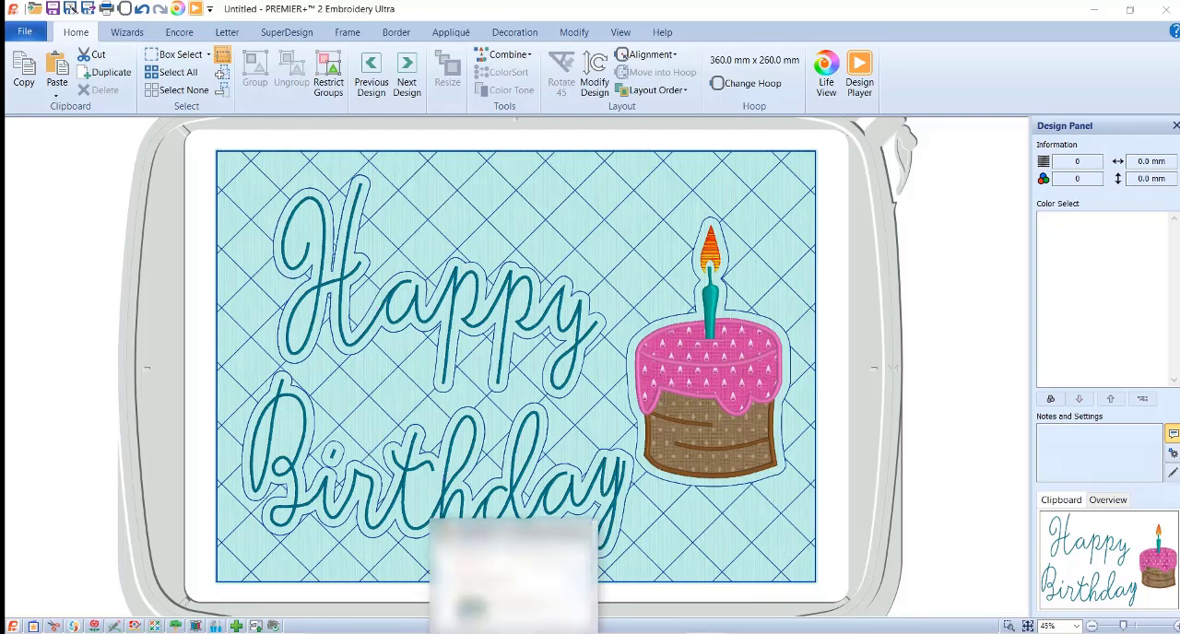
pyautogui.click(513, 576)
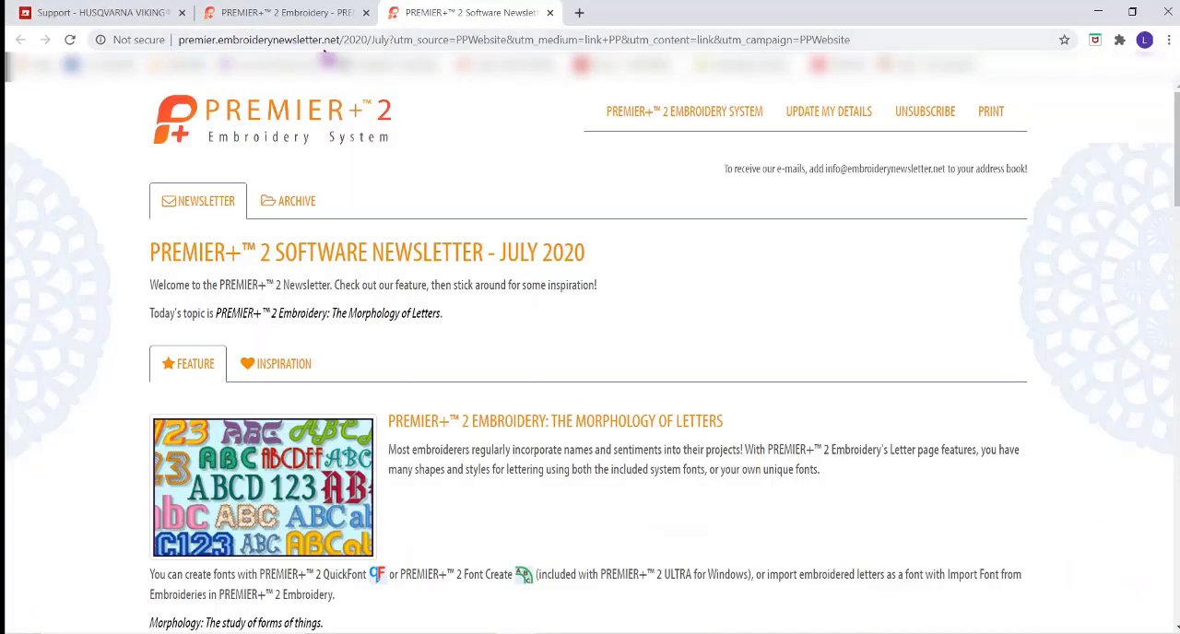
pyautogui.click(314, 211)
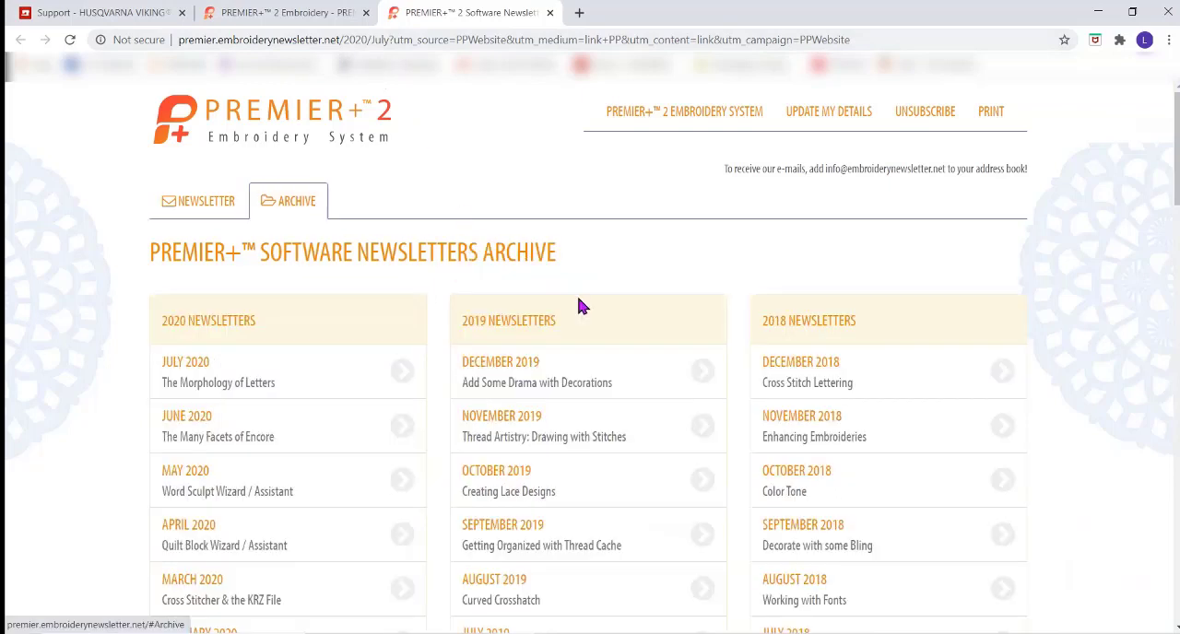
pyautogui.click(196, 207)
pyautogui.scroll(-10, 514, 374)
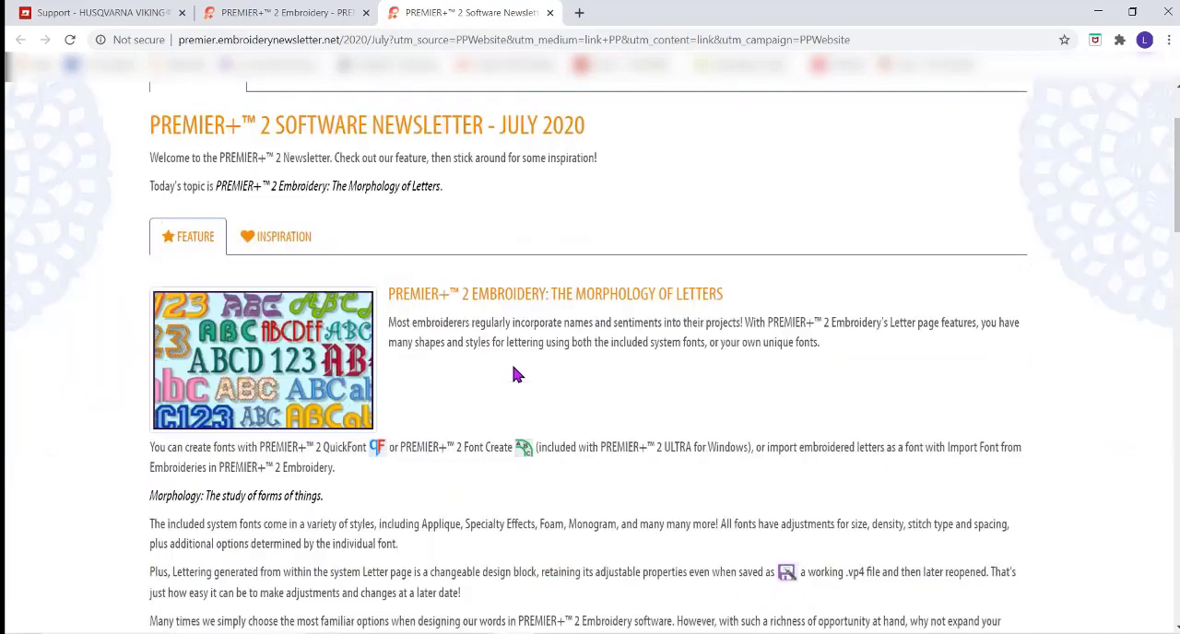
pyautogui.scroll(-12, 513, 366)
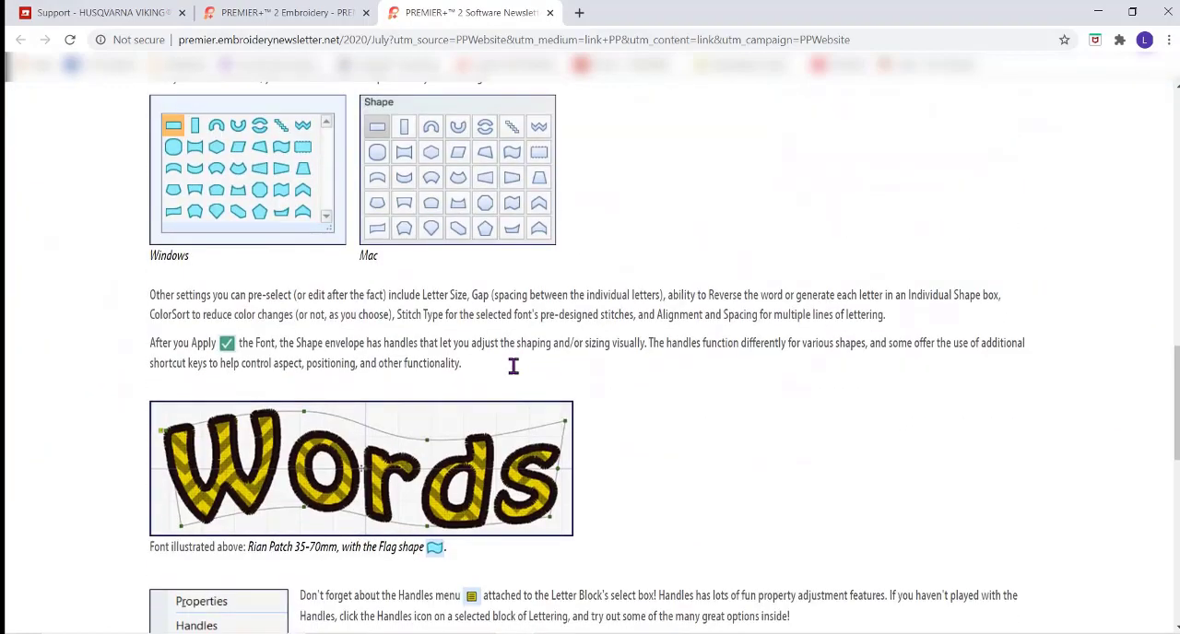
pyautogui.scroll(15, 512, 369)
pyautogui.scroll(10, 508, 355)
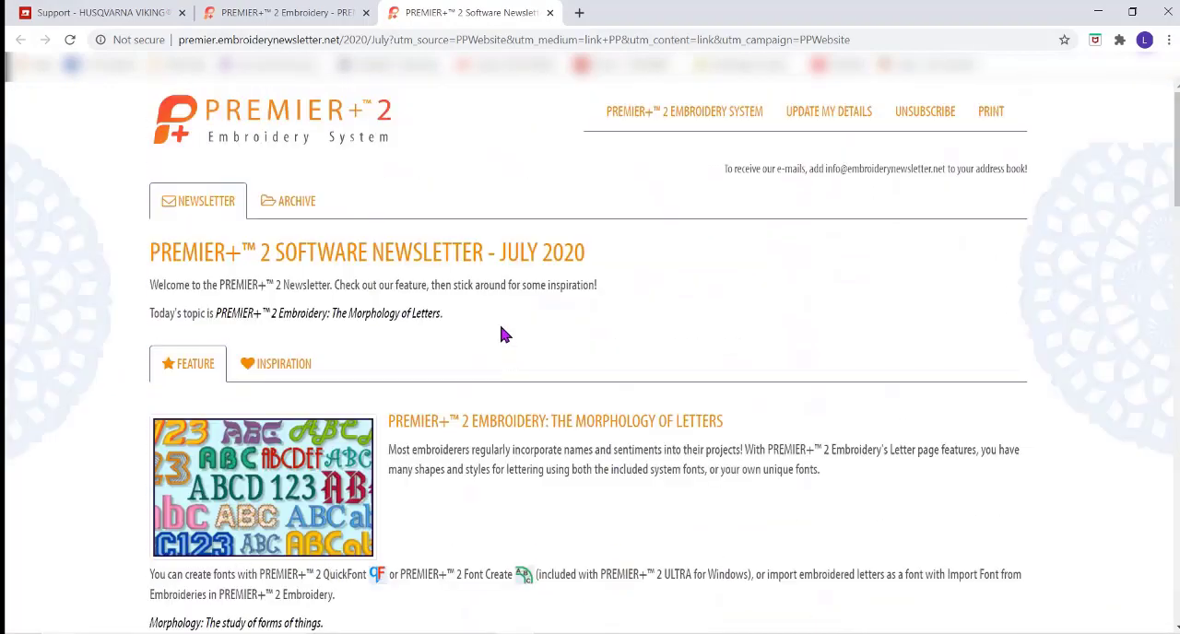
pyautogui.click(278, 208)
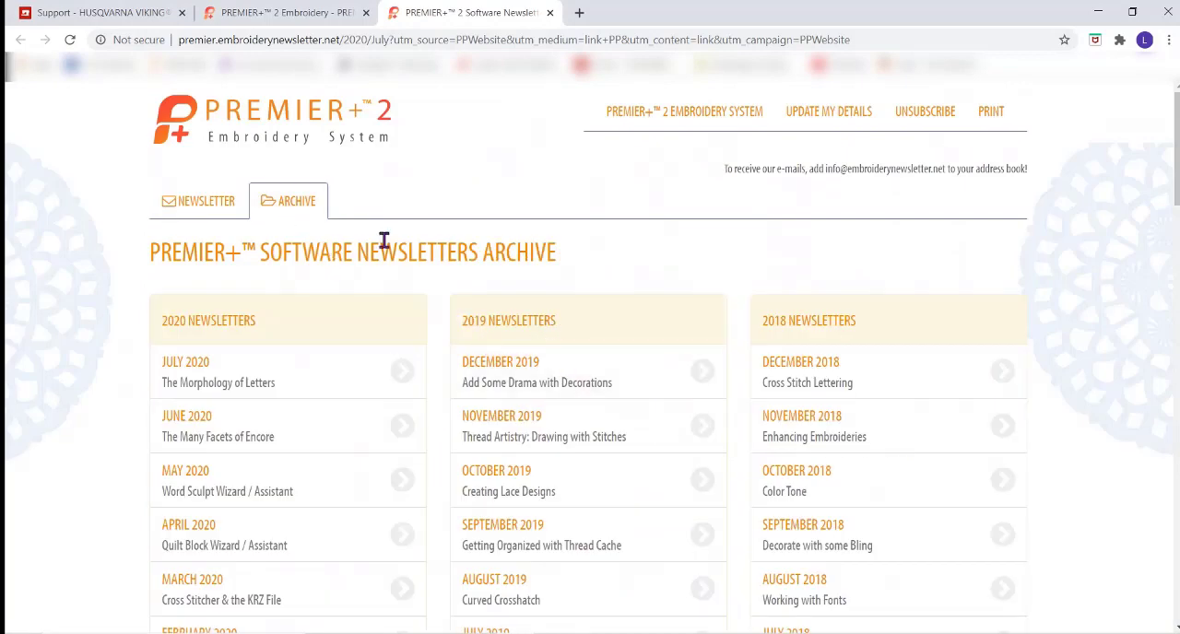
pyautogui.click(189, 201)
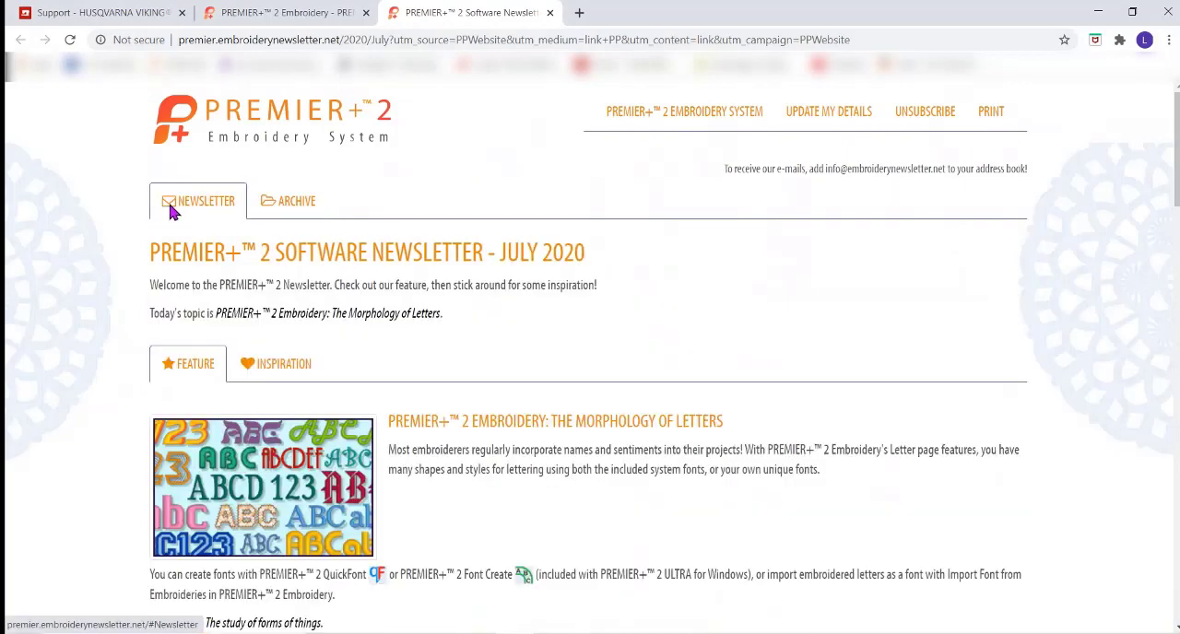
# Look through the newsletter's Inspiration examples of morphed lettering and return to the Feature article.
pyautogui.click(281, 380)
pyautogui.scroll(-15, 601, 341)
pyautogui.scroll(-3, 604, 352)
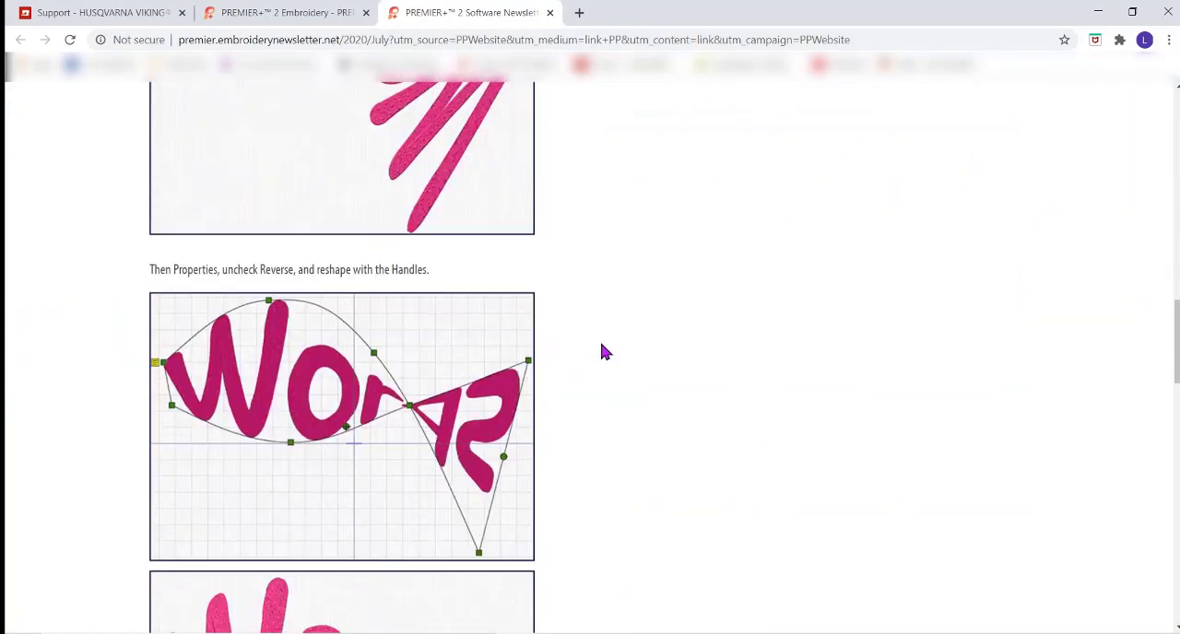
pyautogui.scroll(-8, 601, 346)
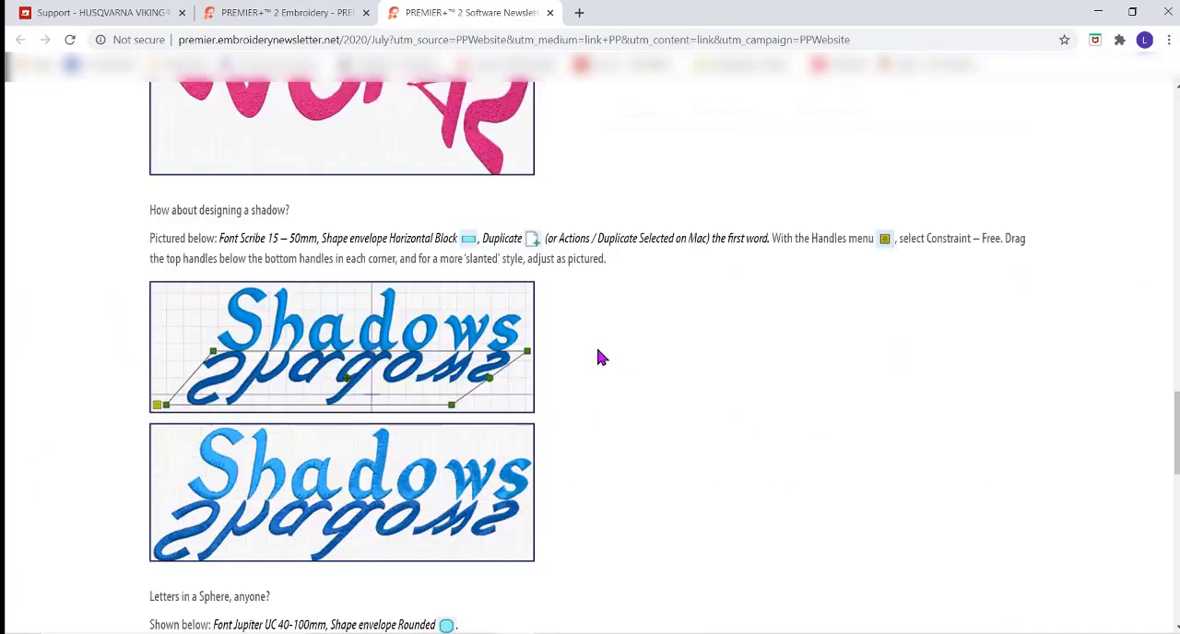
pyautogui.scroll(6, 598, 350)
pyautogui.scroll(20, 597, 356)
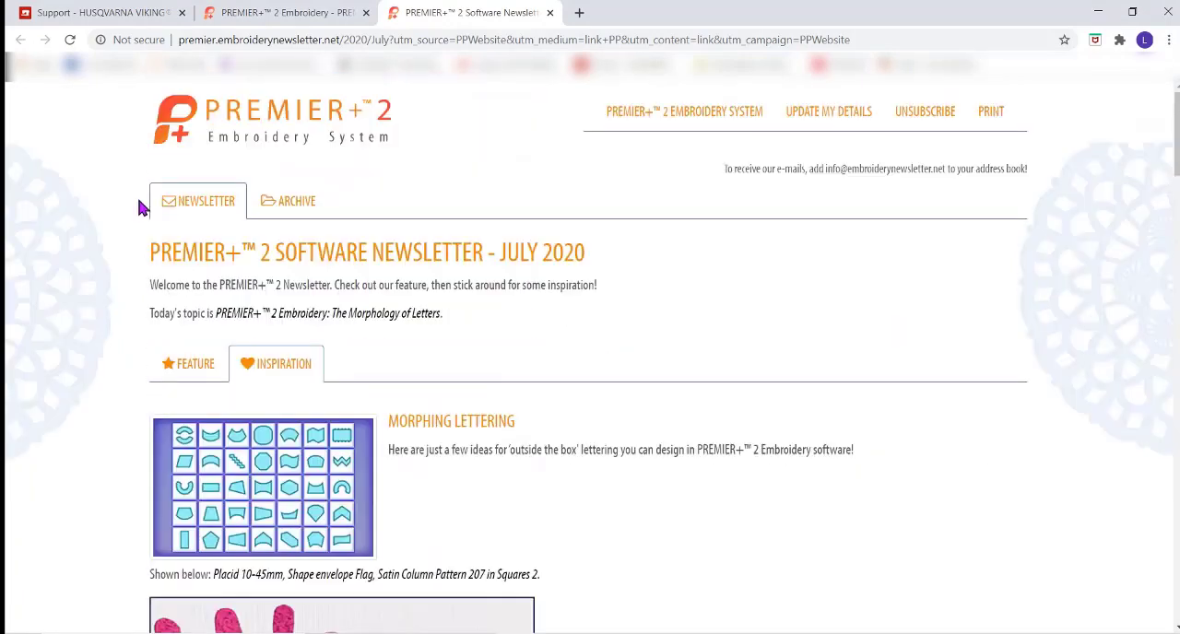
pyautogui.click(183, 373)
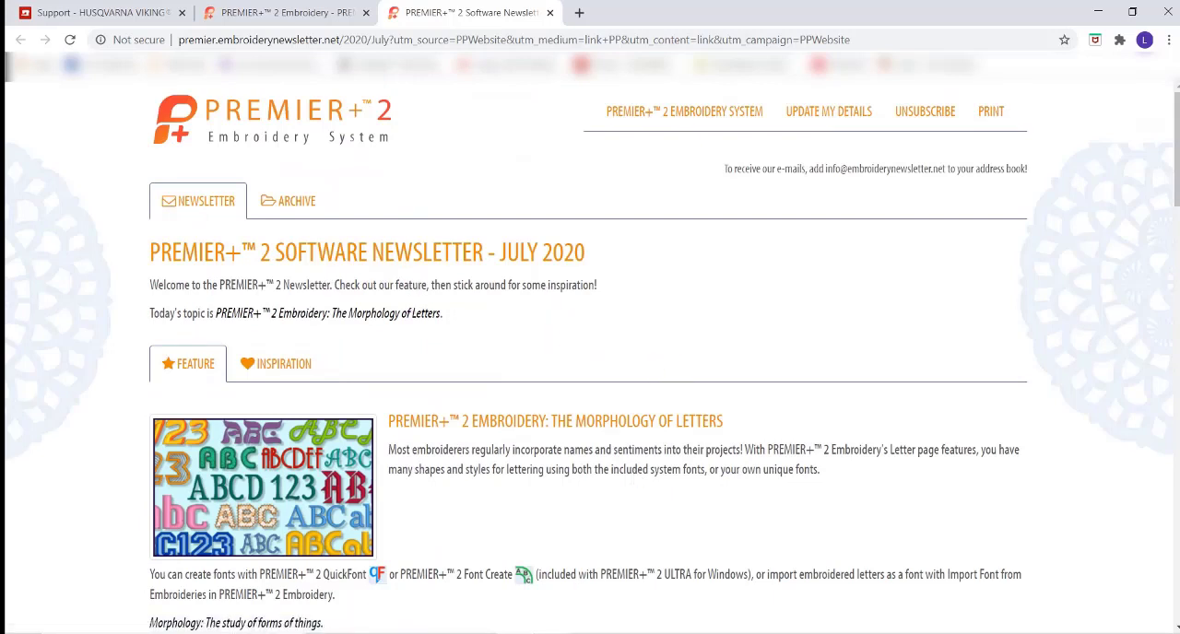
# Switch to PREMIER+ 2 Embroidery Ultra, delete all designs from the hoop and show the grid.
pyautogui.hotkey('alt', 'Tab')
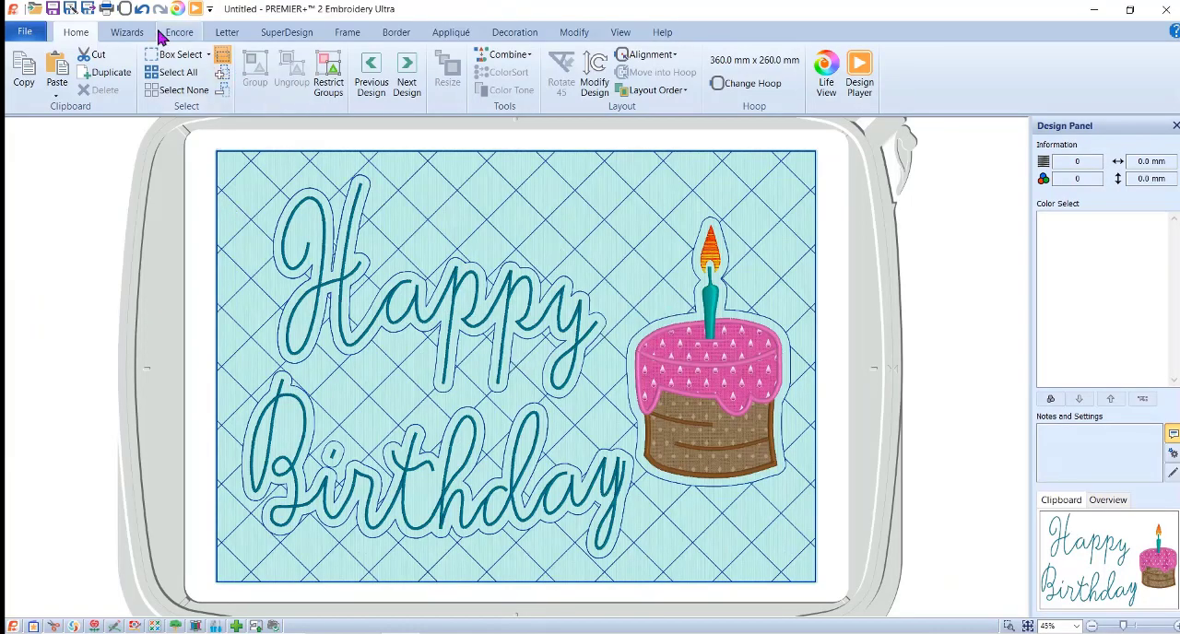
pyautogui.click(177, 73)
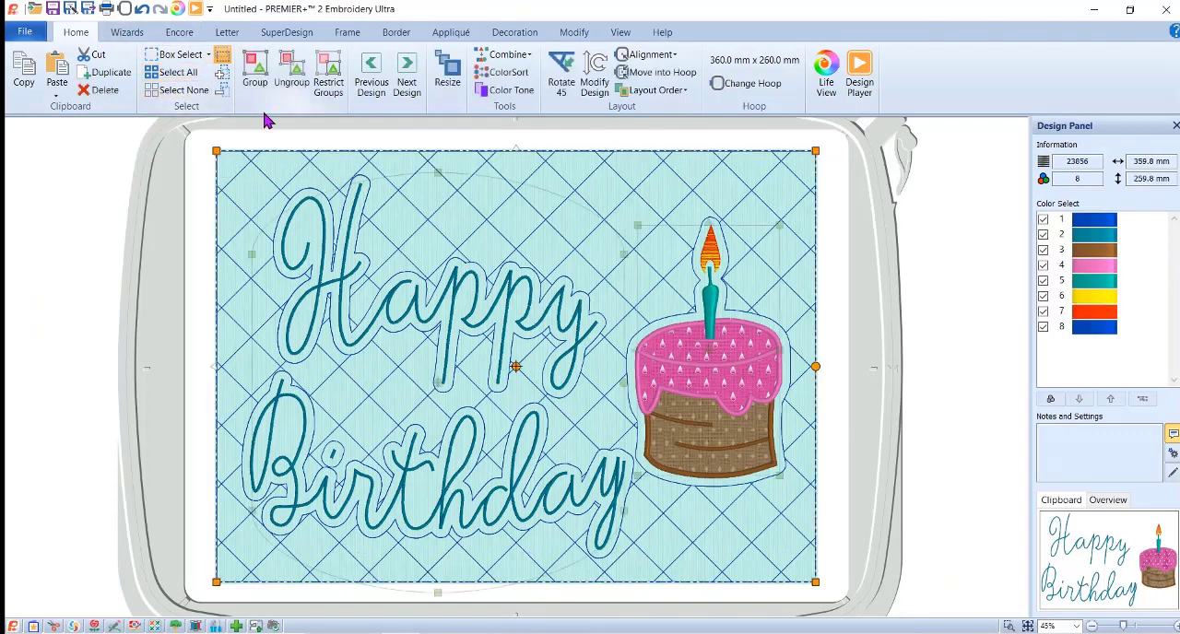
pyautogui.press('Delete')
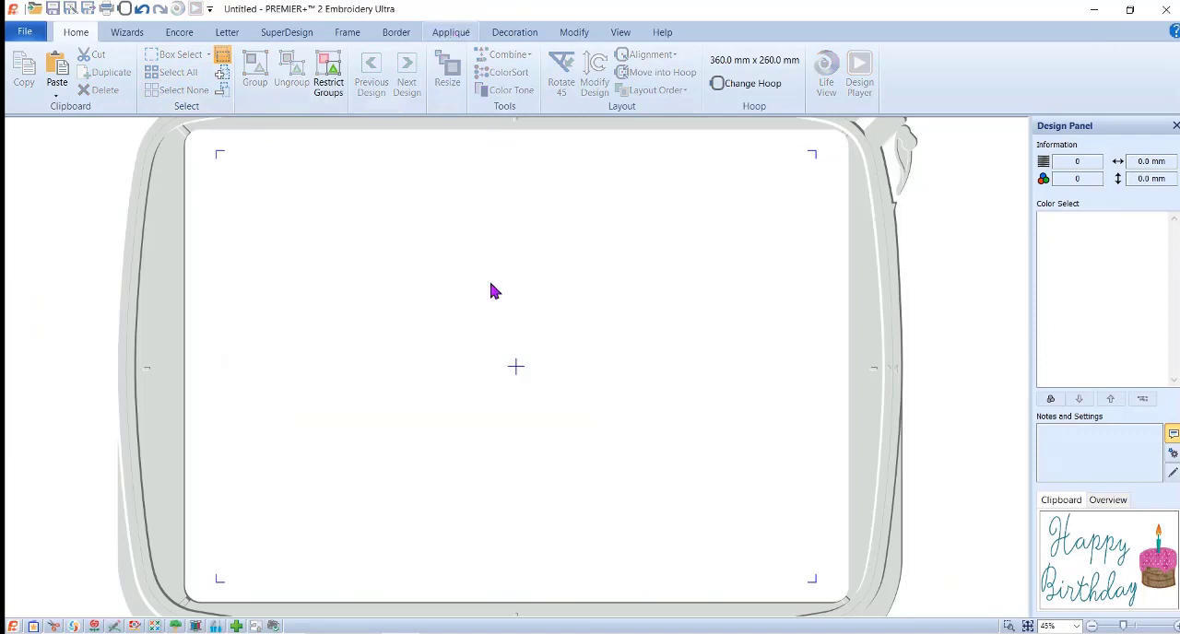
pyautogui.click(618, 33)
pyautogui.click(59, 61)
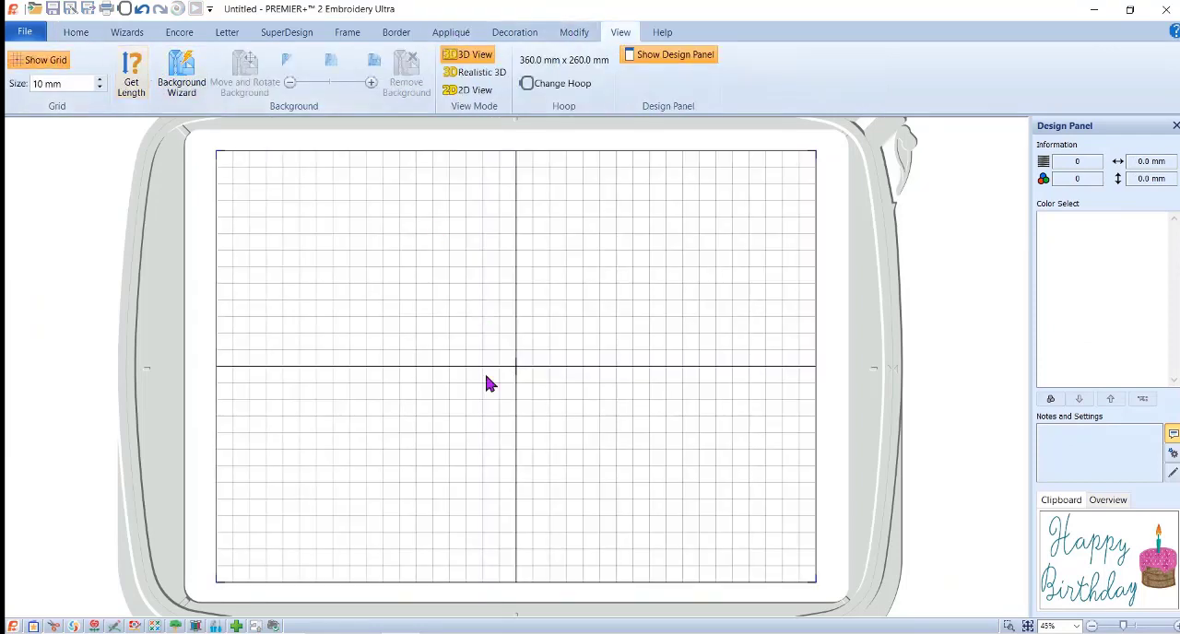
# Create the two-line lettering Happy Birthday in Ovation 30-60mm at 25 mm and move it into the hoop's left half.
pyautogui.click(226, 35)
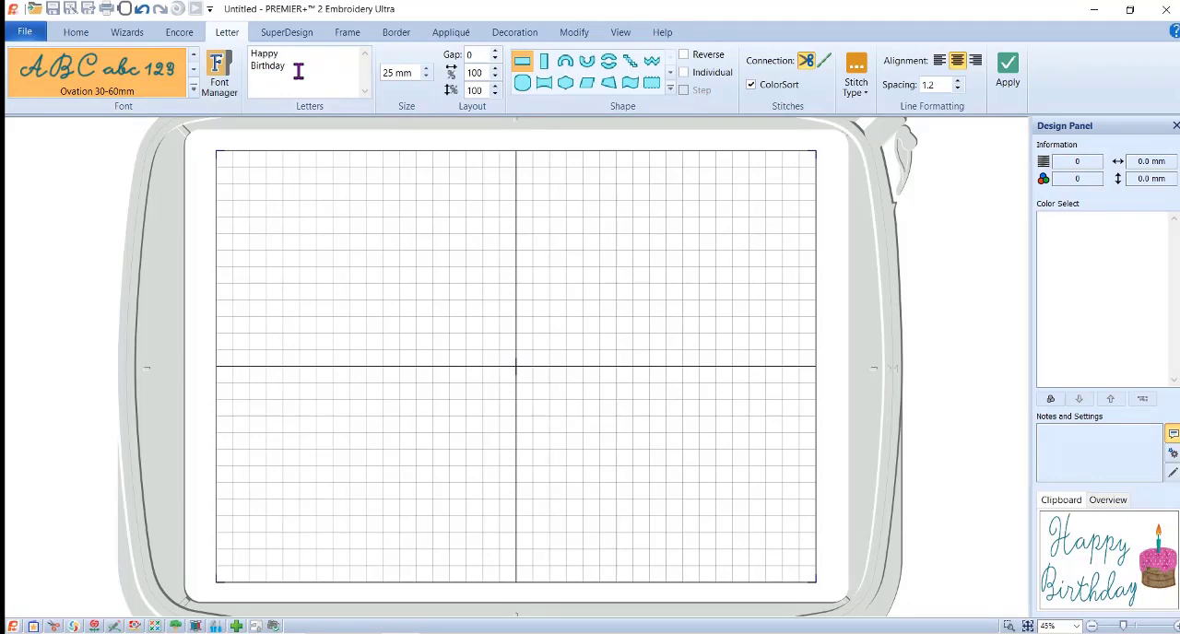
pyautogui.click(1007, 72)
pyautogui.moveTo(586, 344); pyautogui.dragTo(446, 335)
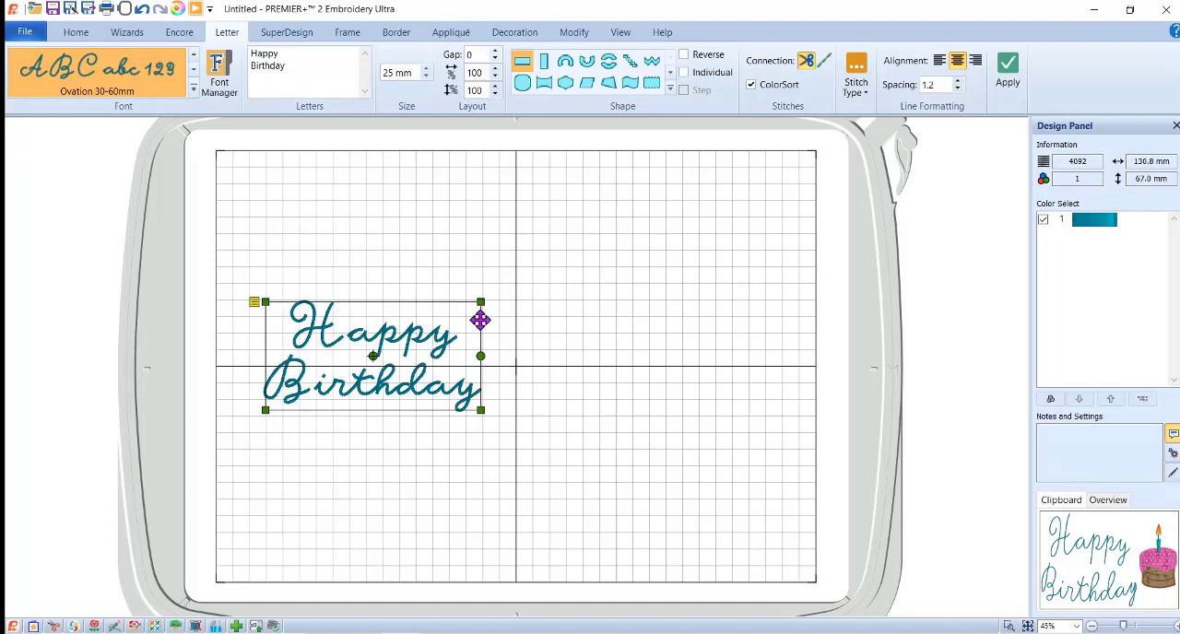
# Enlarge the Happy Birthday lettering to about 190 mm wide and 162 mm high and shift it slightly down.
pyautogui.moveTo(481, 303); pyautogui.dragTo(525, 205)
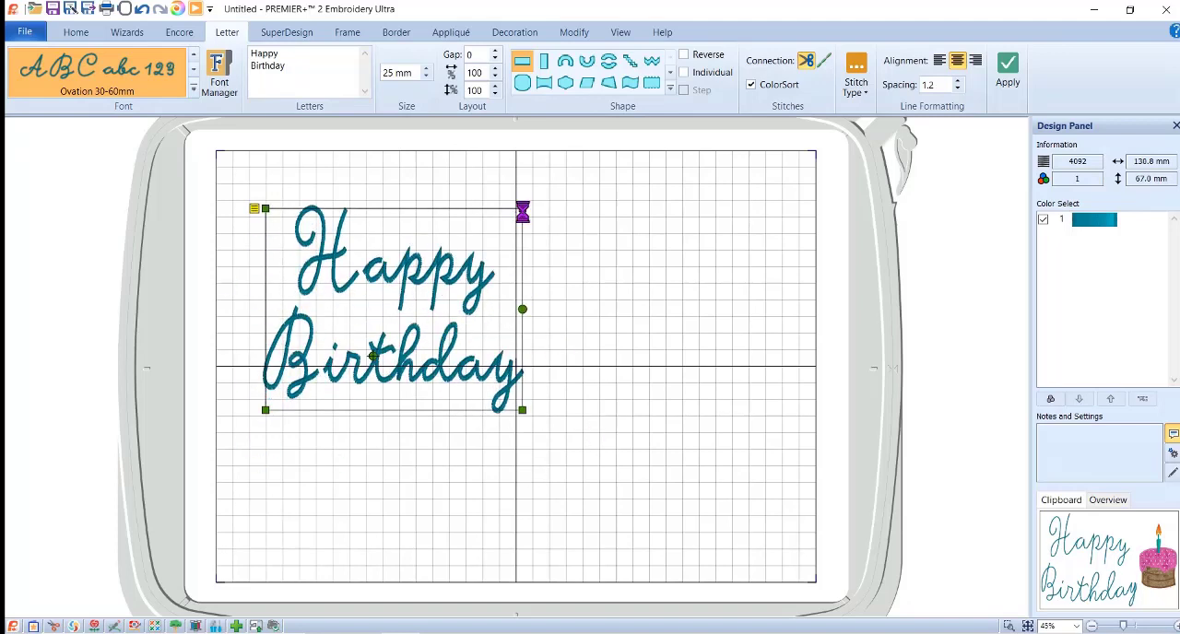
pyautogui.moveTo(527, 413); pyautogui.dragTo(580, 474)
pyautogui.moveTo(494, 284); pyautogui.dragTo(496, 309)
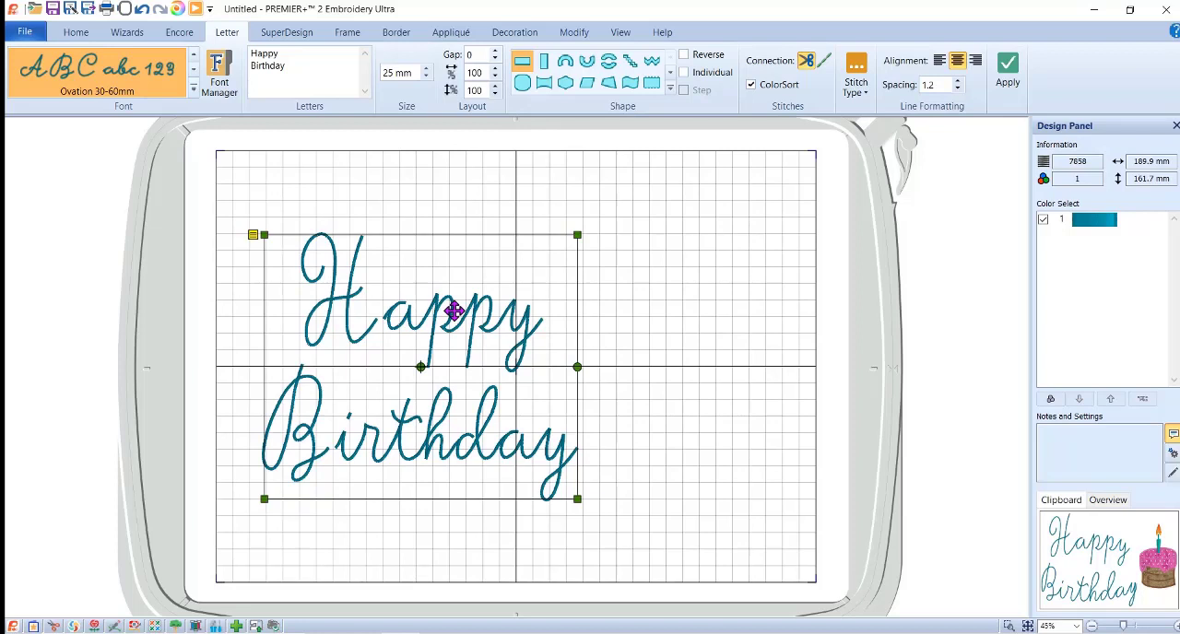
# Change the lettering block's handle line type to Arch.
pyautogui.rightClick(455, 311)
pyautogui.moveTo(502, 315)
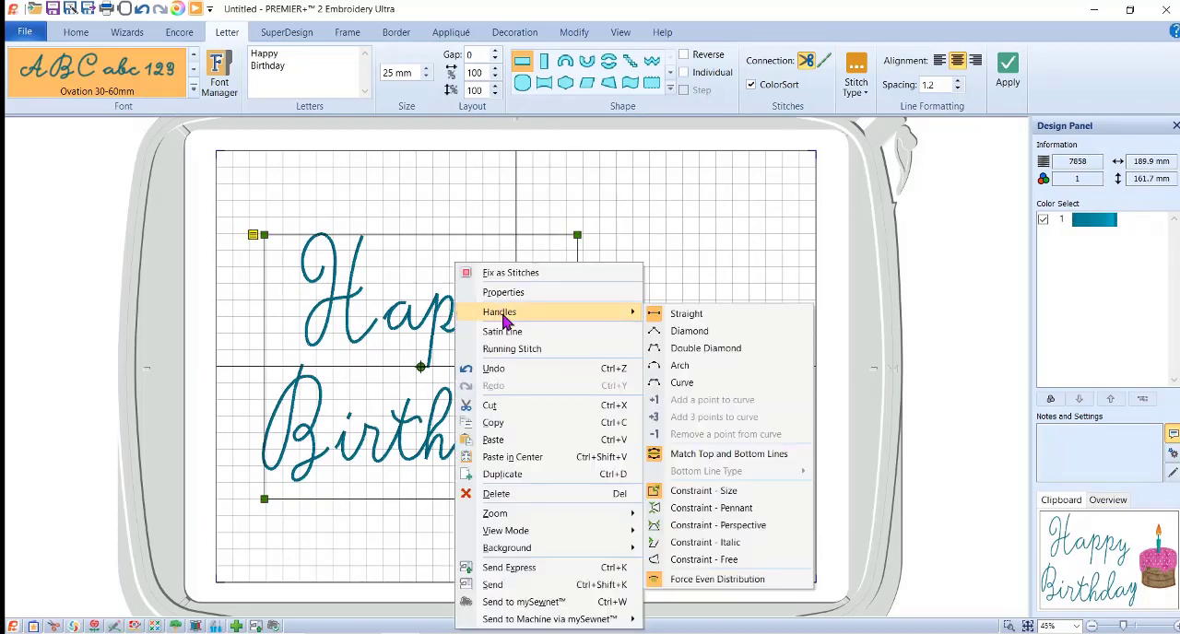
pyautogui.click(254, 239)
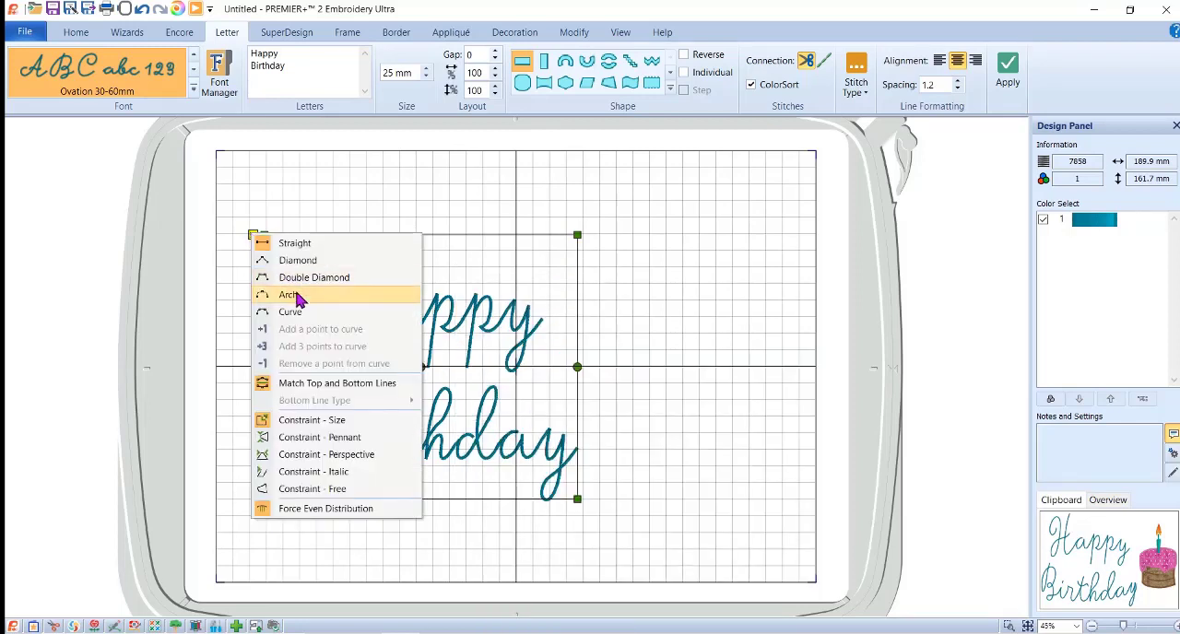
pyautogui.click(297, 297)
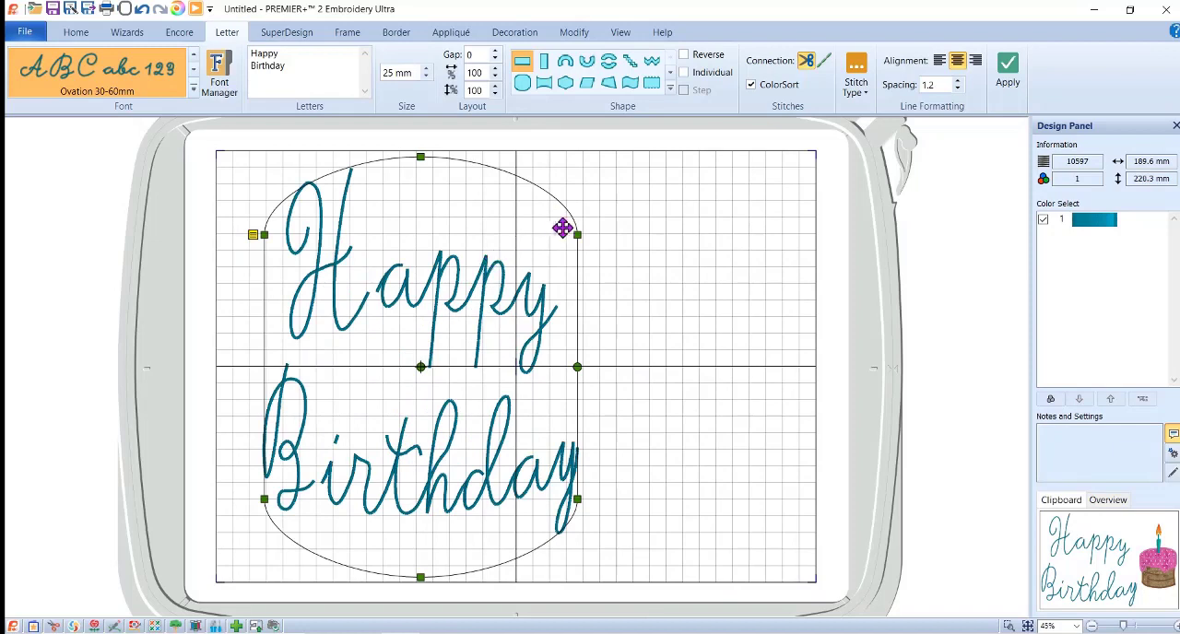
# Reshape and reposition the arched lettering envelope, bringing the lettering to about 199 mm wide and 223 mm high.
pyautogui.moveTo(579, 233); pyautogui.dragTo(624, 233)
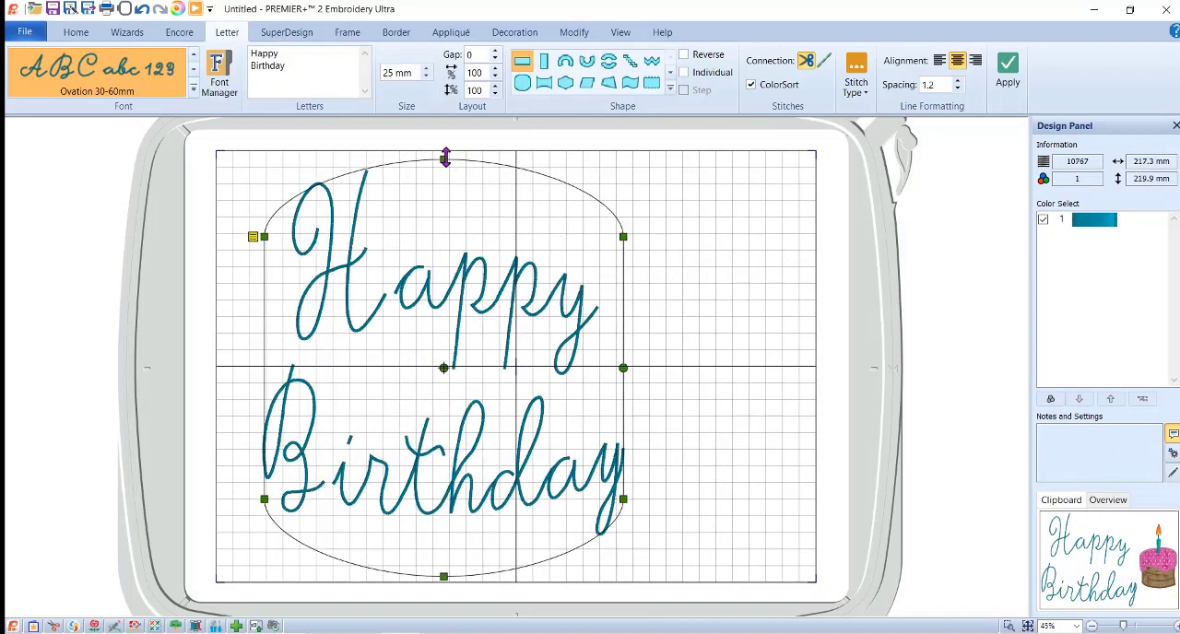
pyautogui.moveTo(446, 157); pyautogui.dragTo(441, 170)
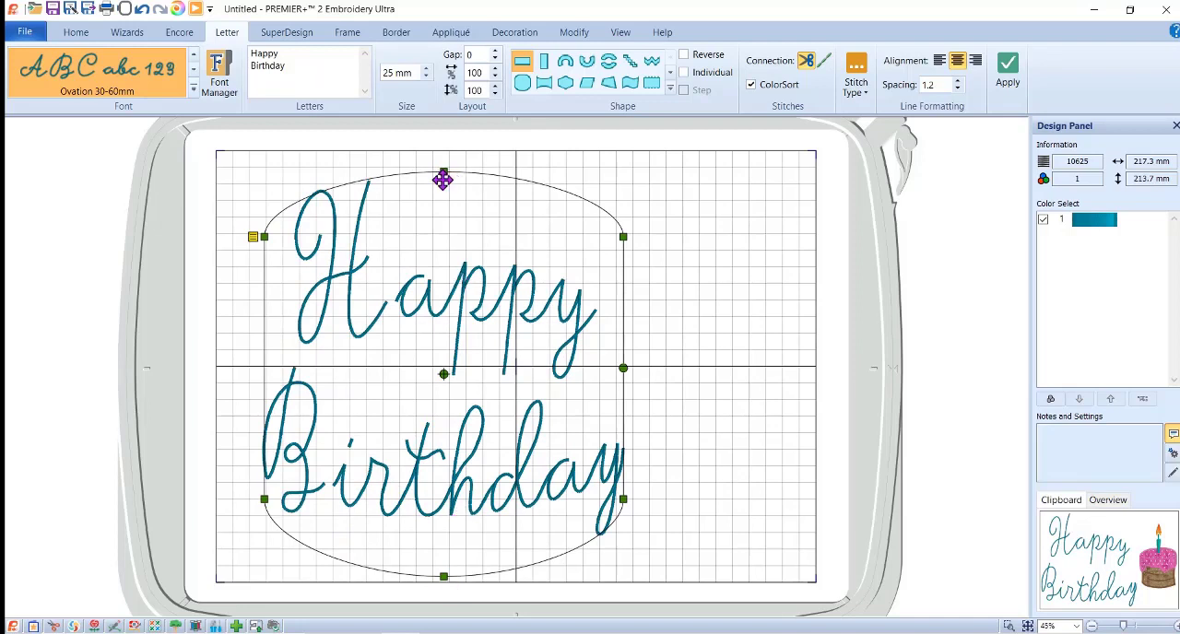
pyautogui.moveTo(444, 171); pyautogui.dragTo(442, 130)
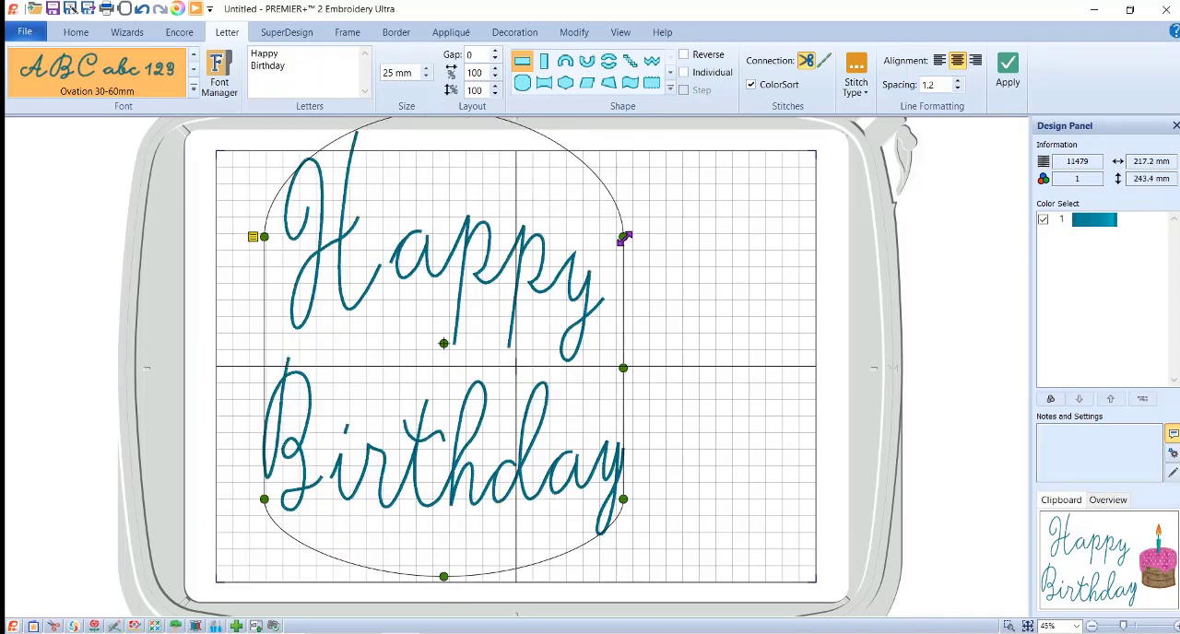
pyautogui.moveTo(623, 237); pyautogui.dragTo(544, 251)
pyautogui.moveTo(437, 266)
pyautogui.mouseDown()
pyautogui.moveTo(453, 293)
pyautogui.moveTo(457, 279)
pyautogui.mouseUp()
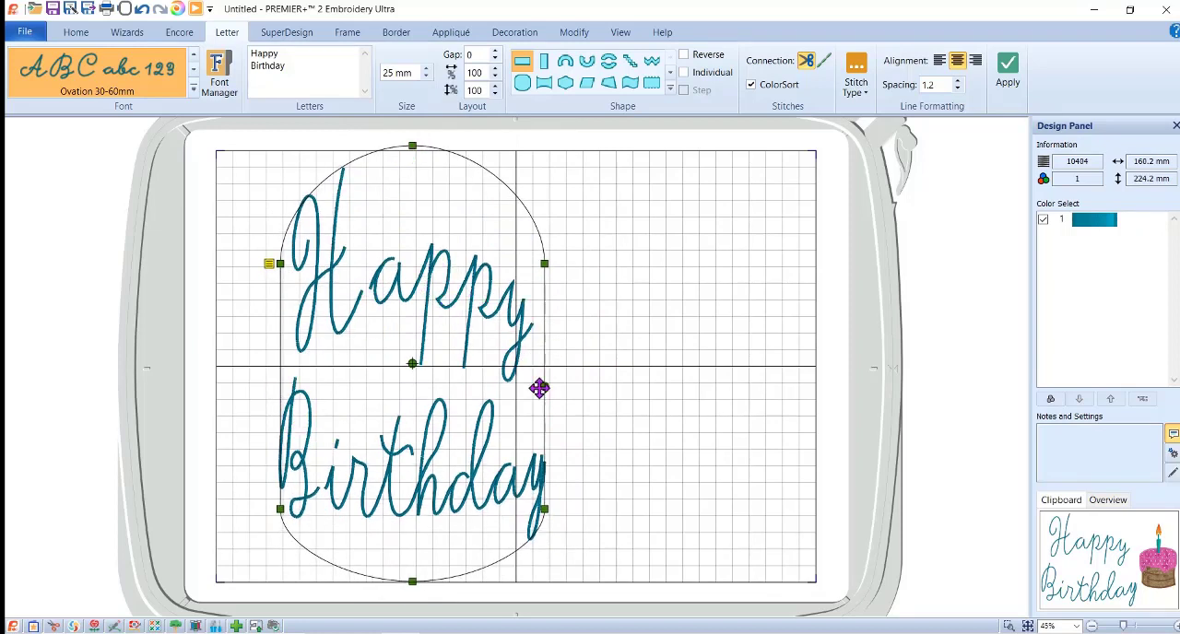
pyautogui.moveTo(544, 264); pyautogui.dragTo(606, 269)
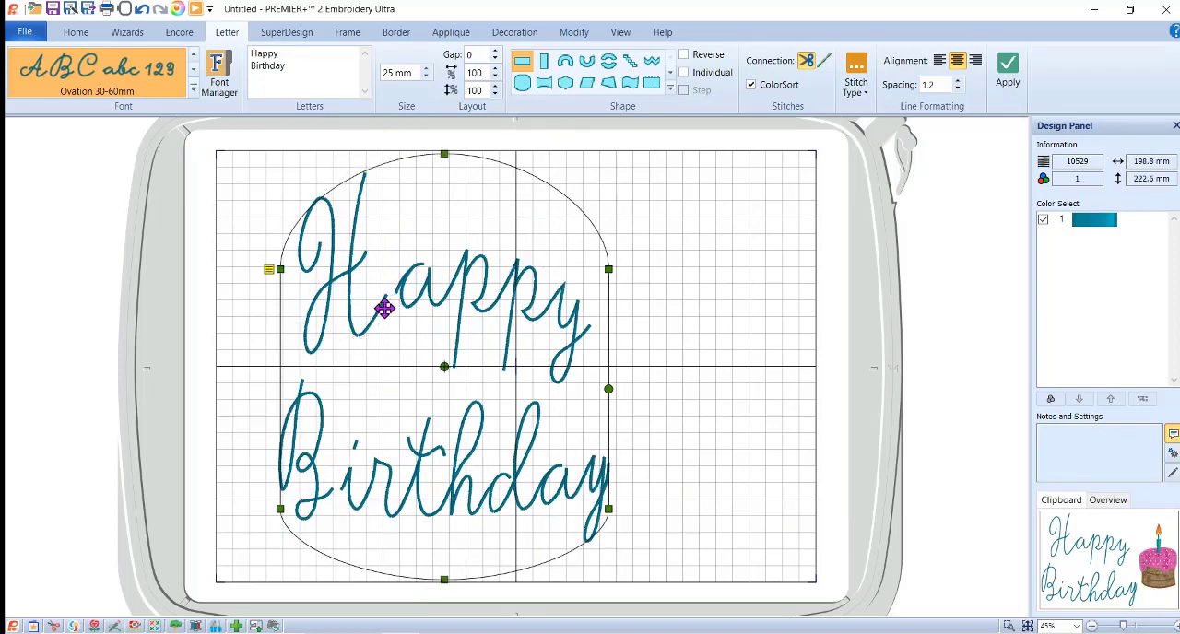
# Set the gap between the letters to -9 in the lettering's properties.
pyautogui.rightClick(447, 309)
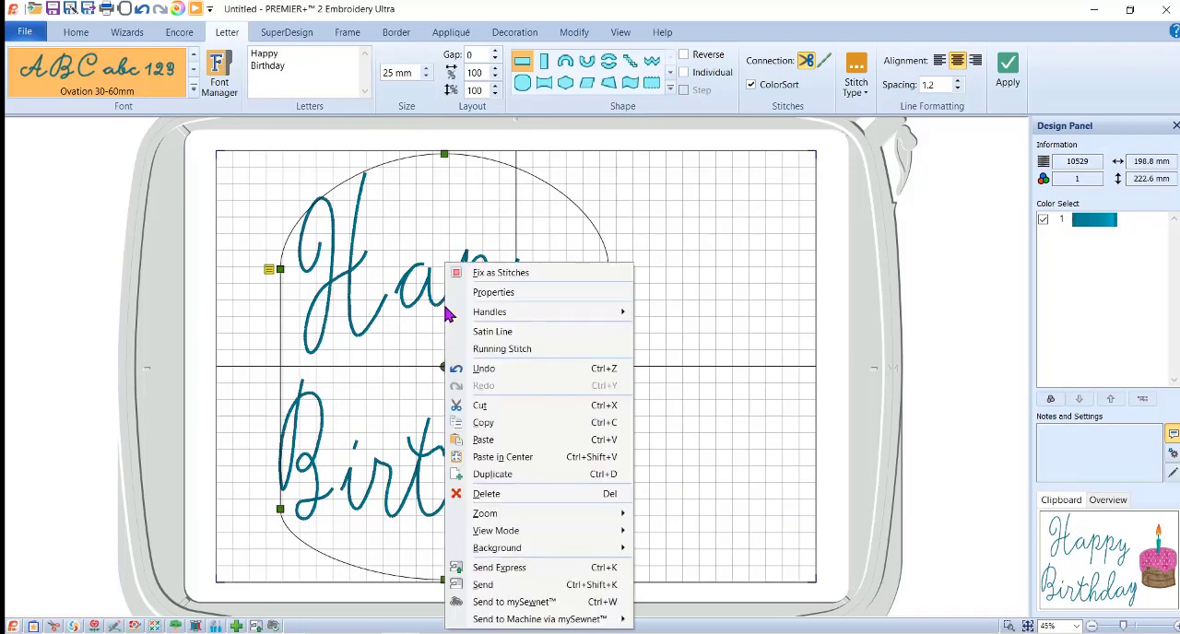
pyautogui.click(489, 293)
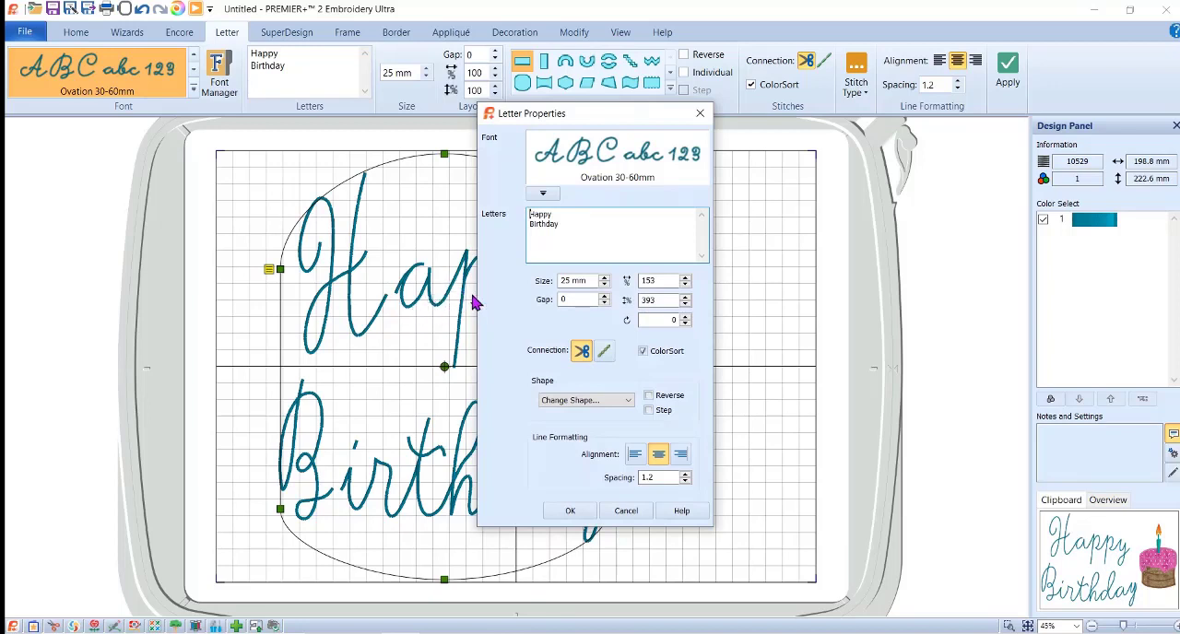
pyautogui.moveTo(590, 118); pyautogui.dragTo(706, 117)
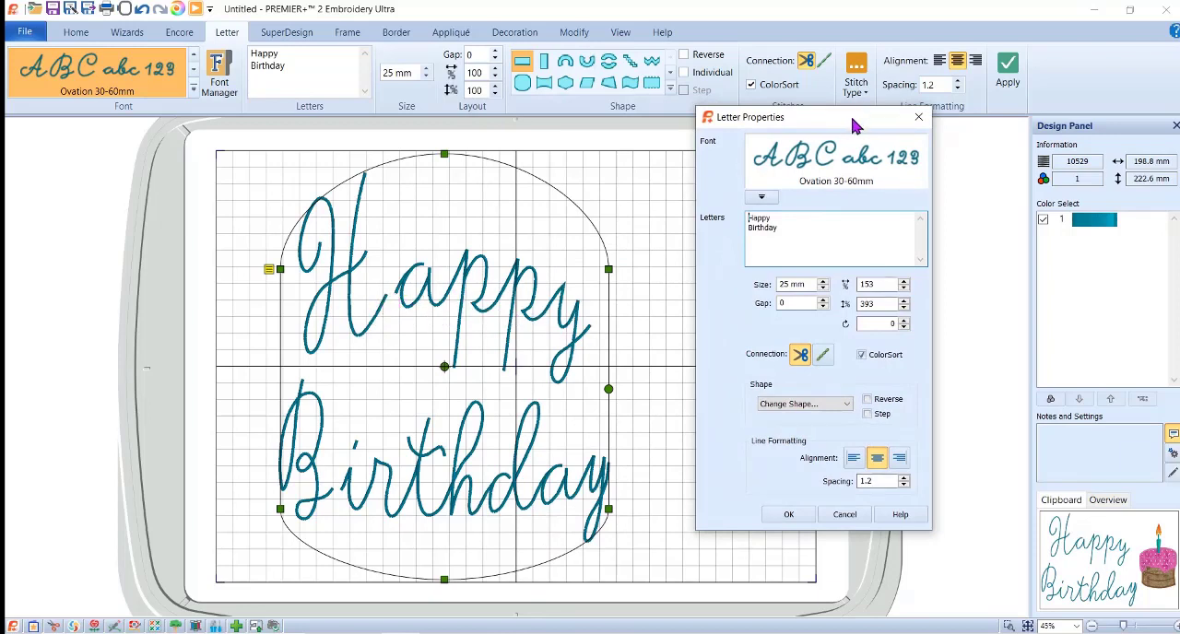
pyautogui.moveTo(865, 117); pyautogui.dragTo(691, 118)
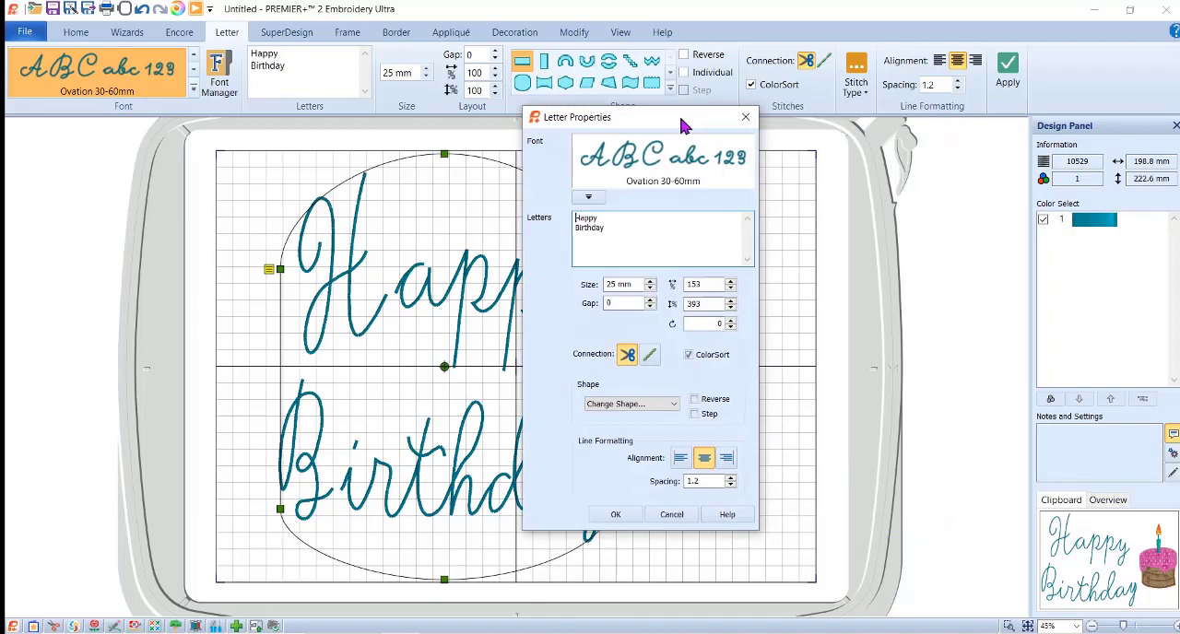
pyautogui.doubleClick(613, 303)
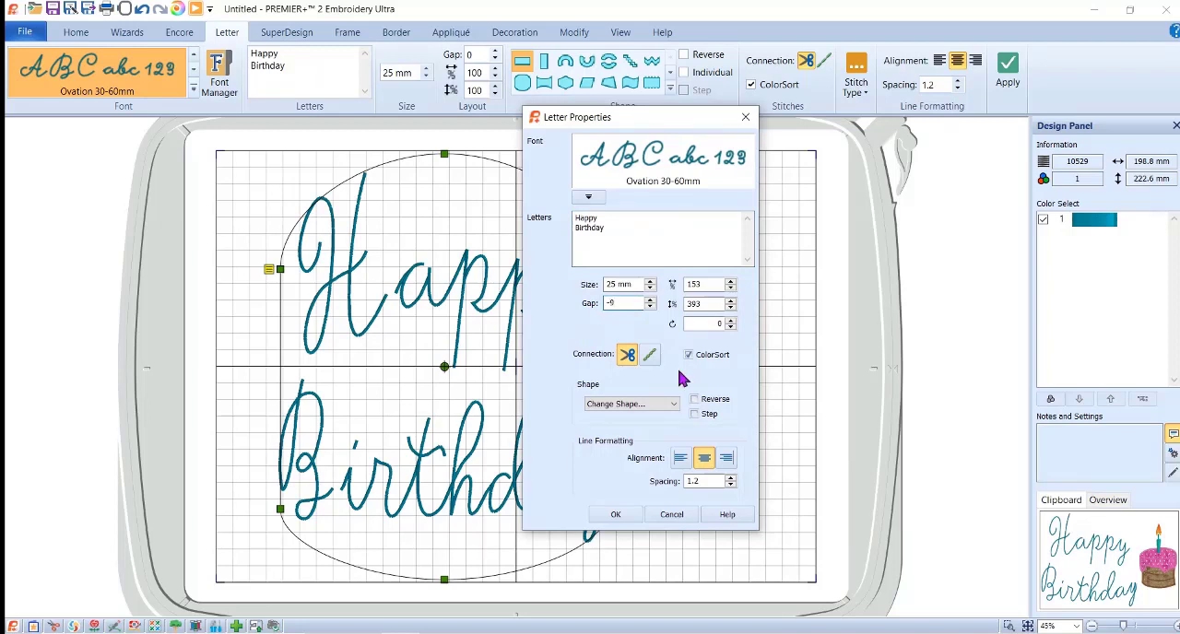
pyautogui.write('-9')
pyautogui.click(614, 513)
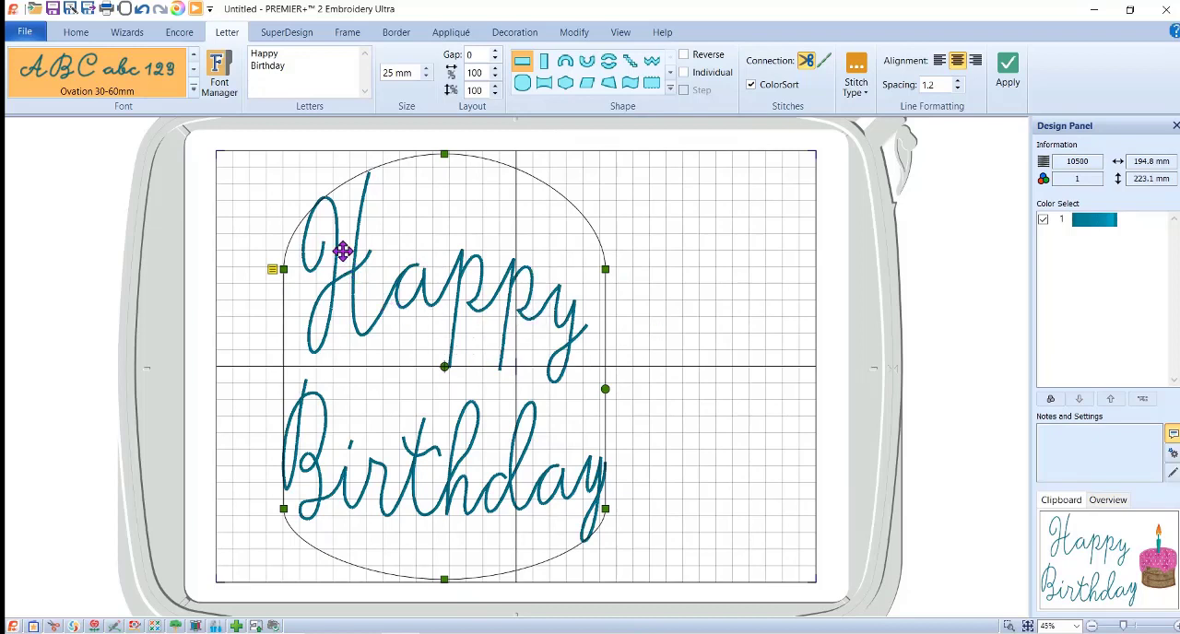
# Change the font of the Happy Birthday lettering to Fotype 15-45mm from the Children category.
pyautogui.rightClick(414, 257)
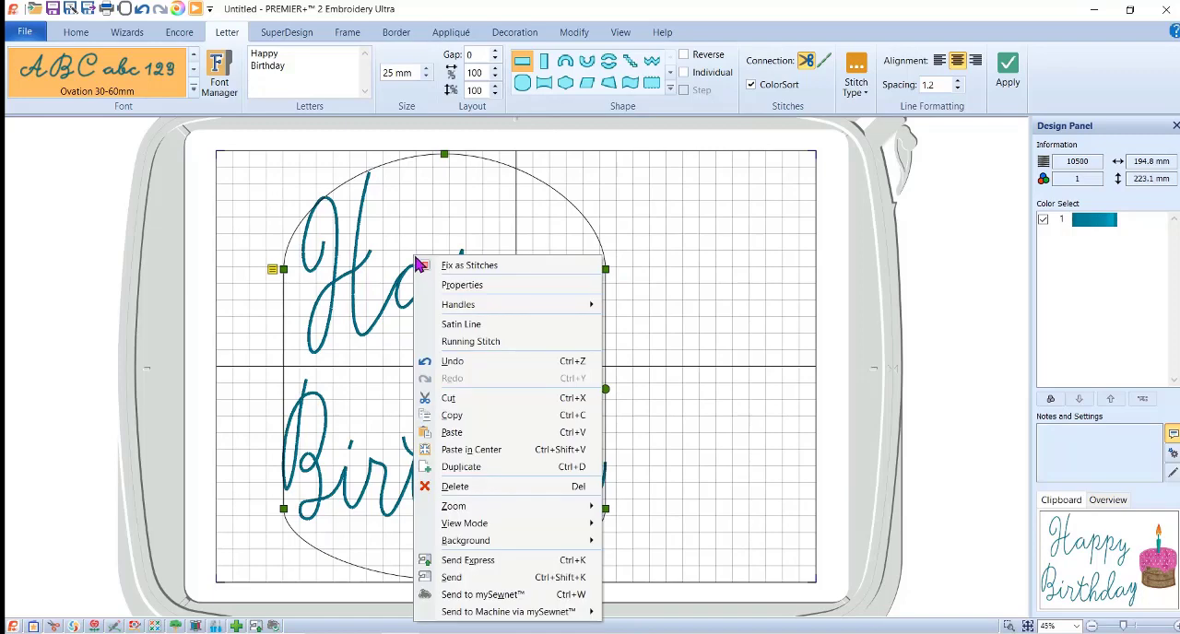
pyautogui.moveTo(476, 311)
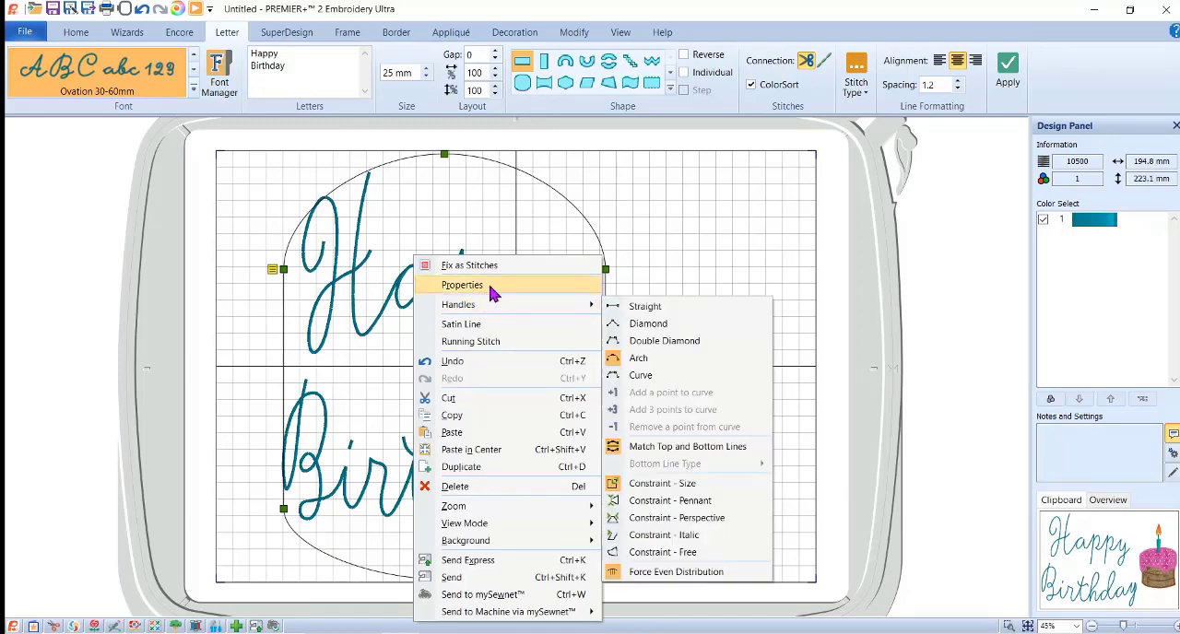
pyautogui.click(490, 286)
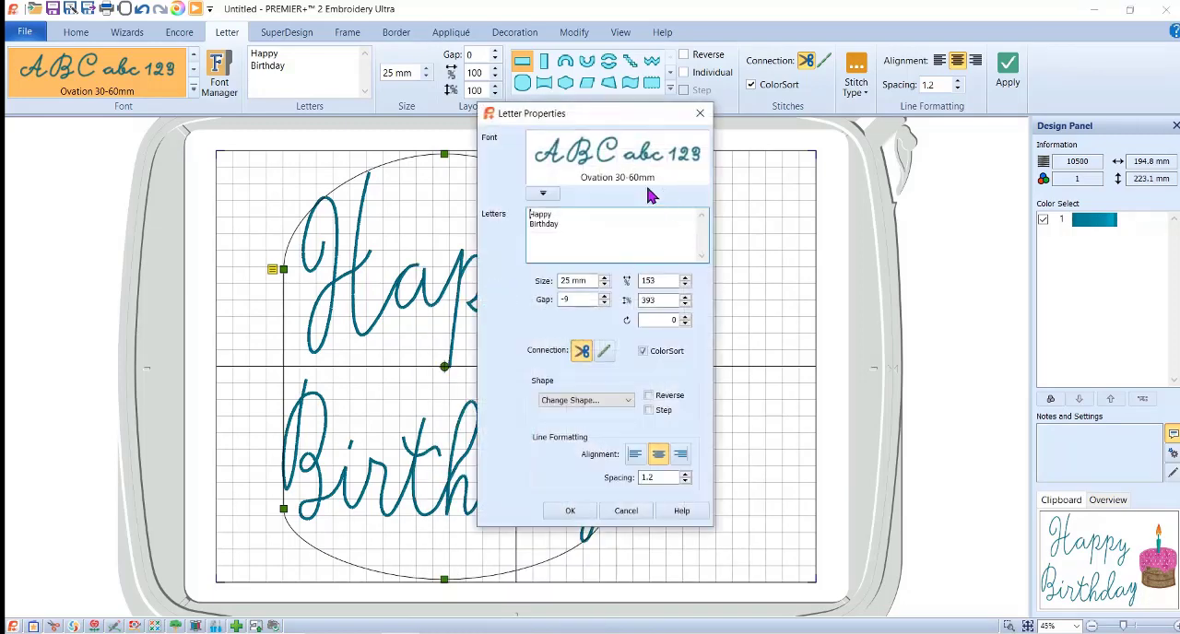
pyautogui.click(541, 194)
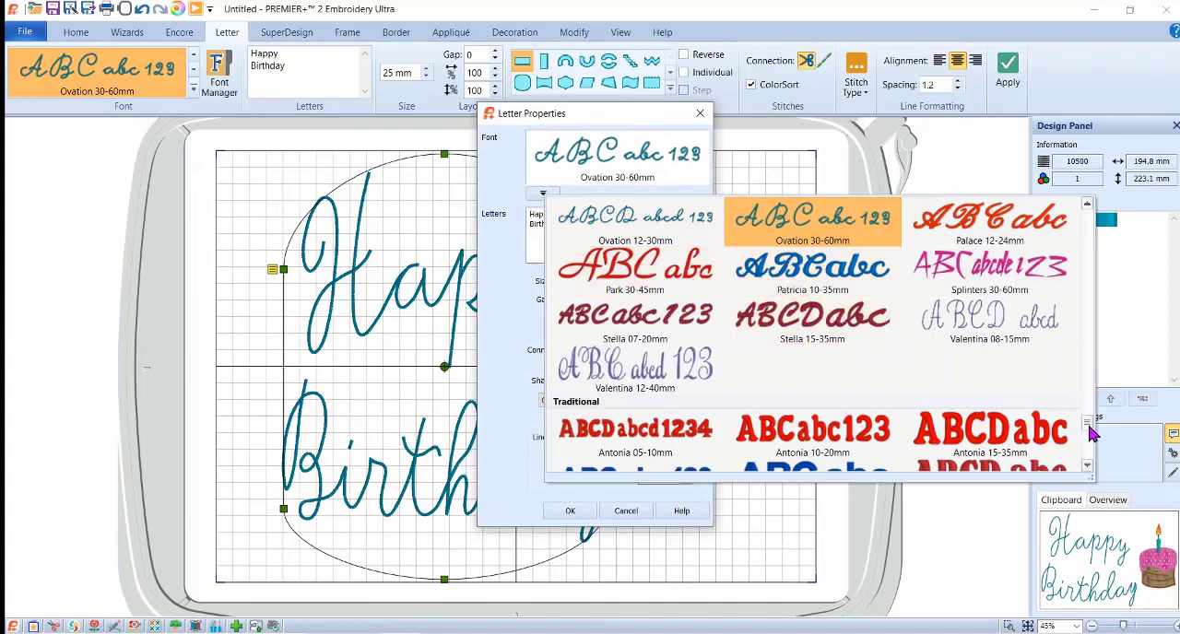
pyautogui.scroll(-10, 1091, 433)
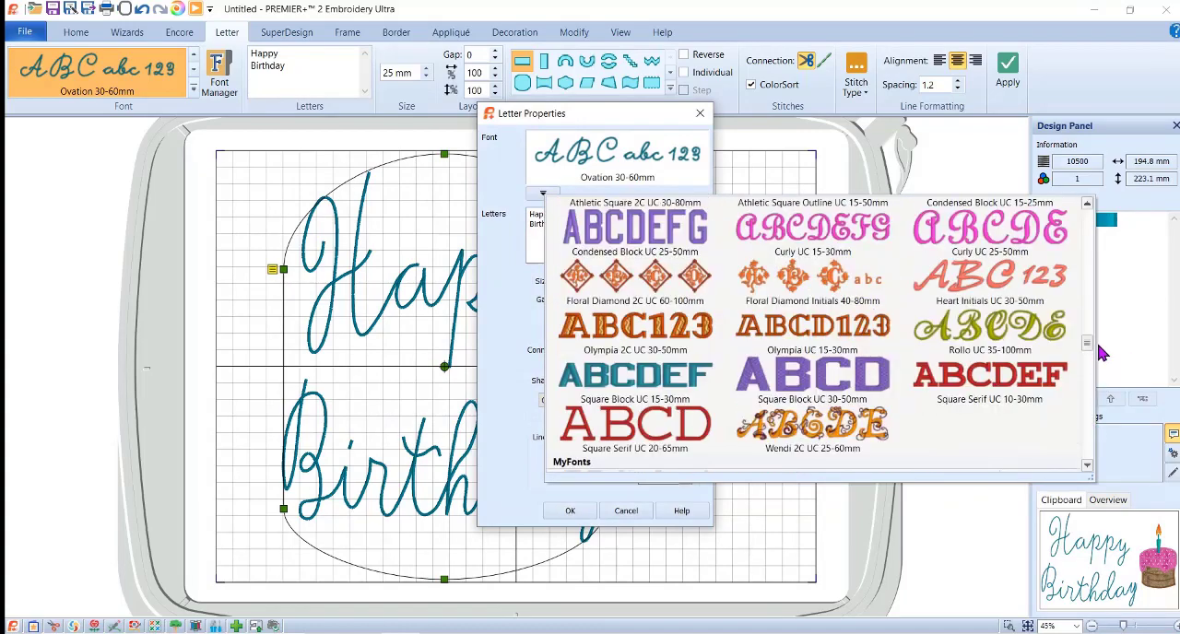
pyautogui.scroll(10, 1100, 353)
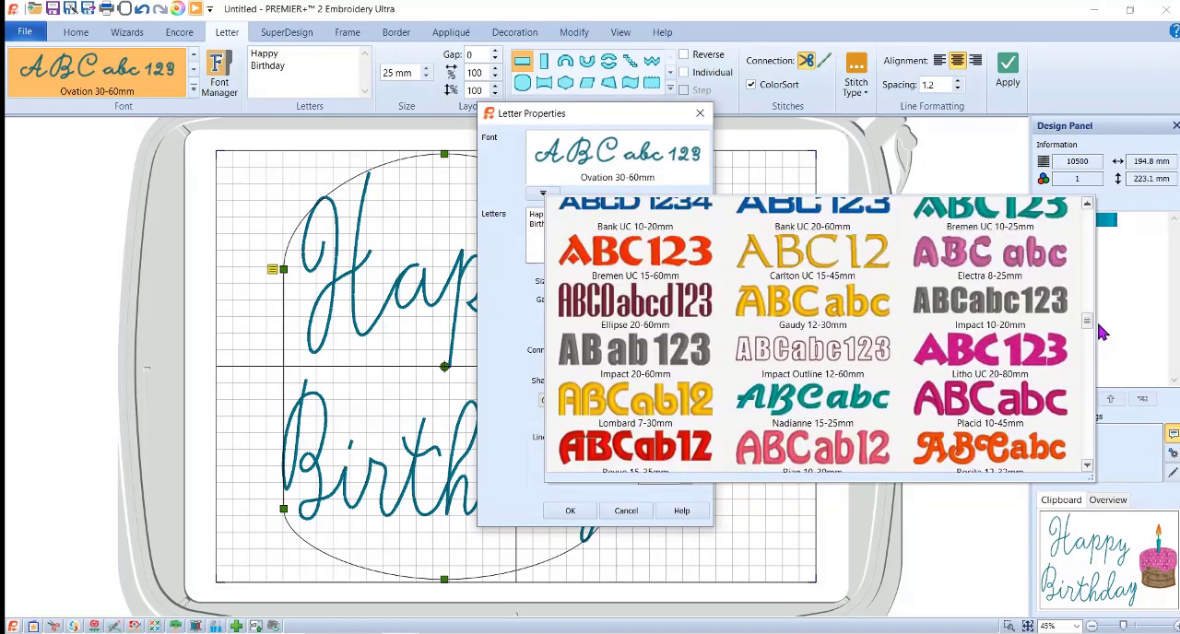
pyautogui.moveTo(1098, 324); pyautogui.dragTo(1100, 241)
pyautogui.click(1100, 242)
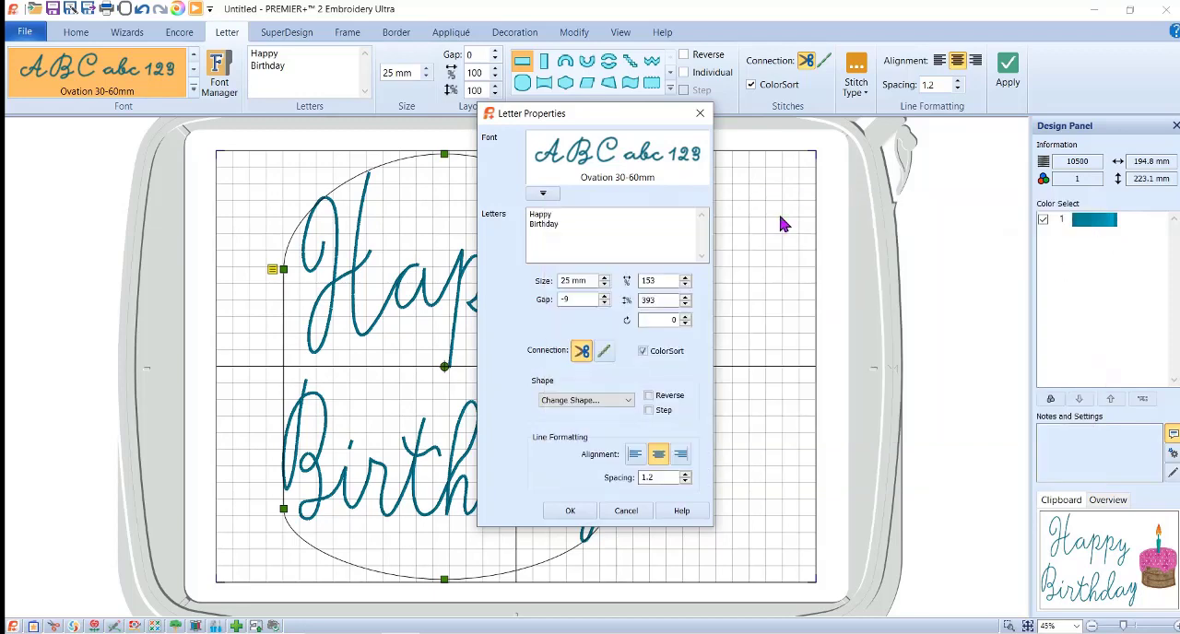
pyautogui.click(543, 194)
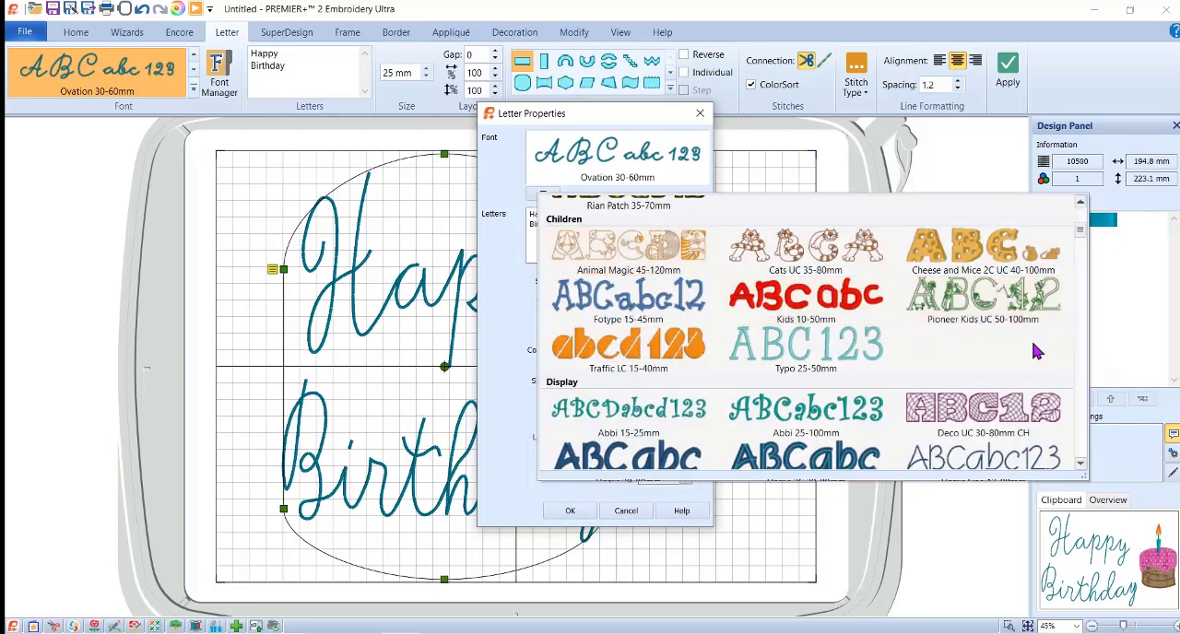
pyautogui.click(682, 313)
pyautogui.click(568, 512)
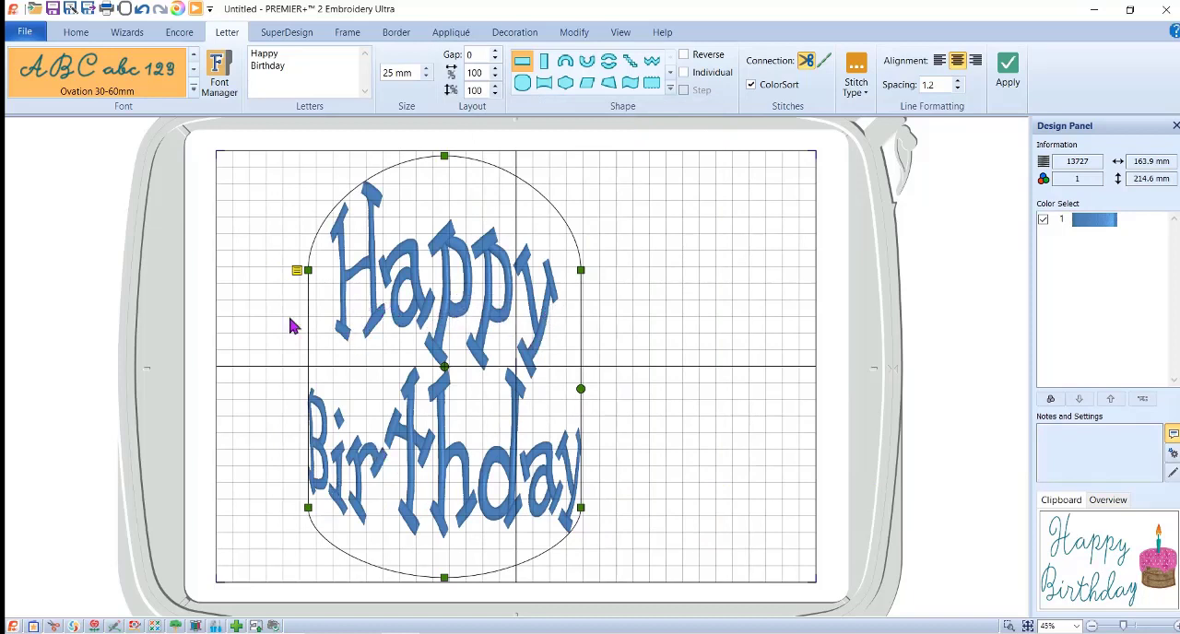
# Set the gap between the letters to 0 in the lettering's properties.
pyautogui.rightClick(450, 298)
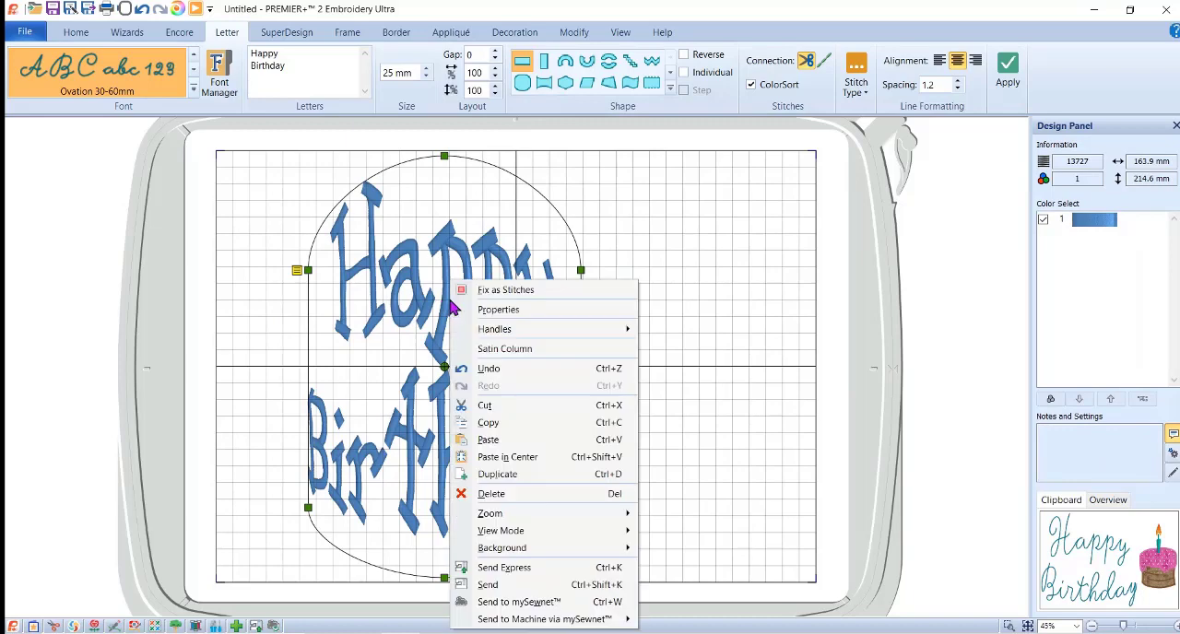
pyautogui.click(516, 311)
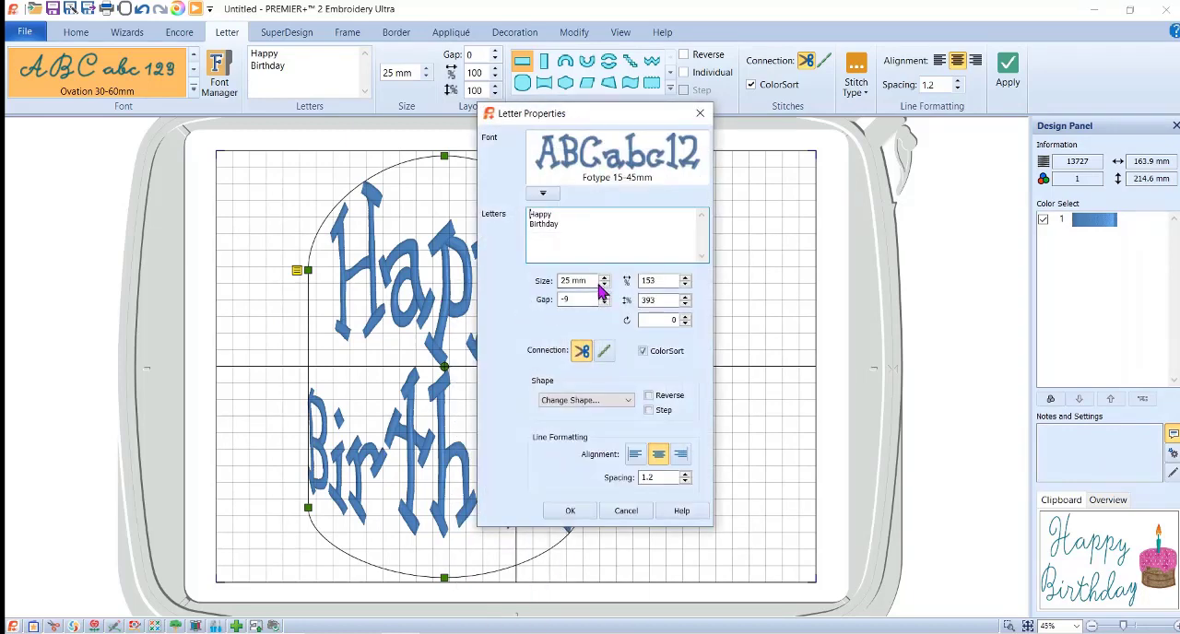
pyautogui.click(592, 299)
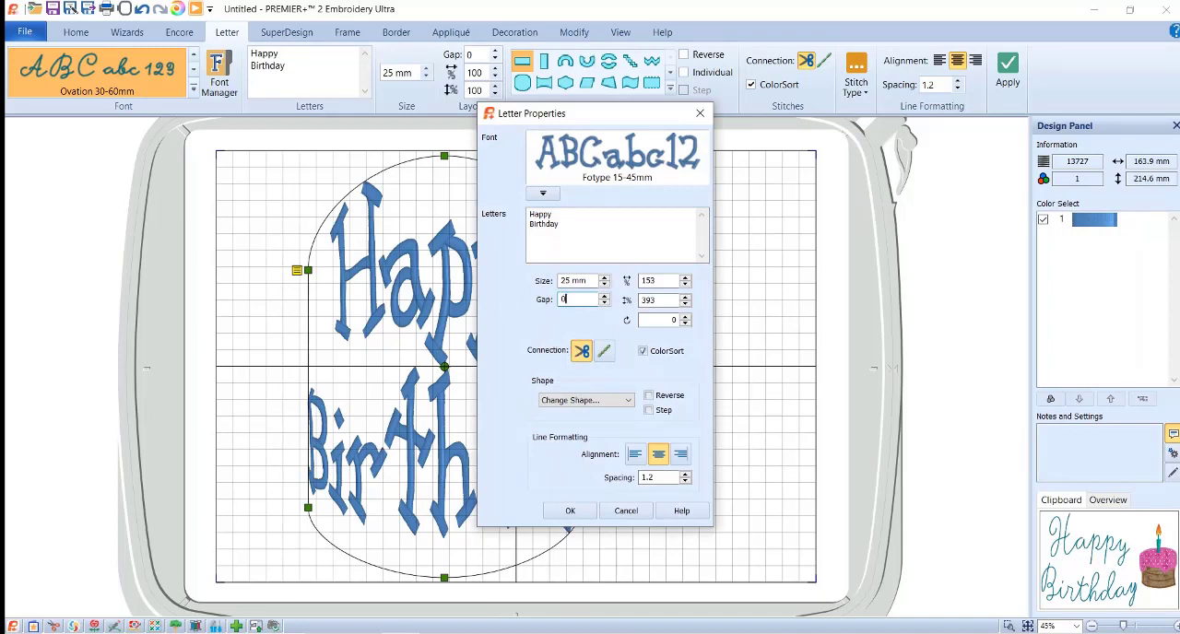
pyautogui.click(570, 511)
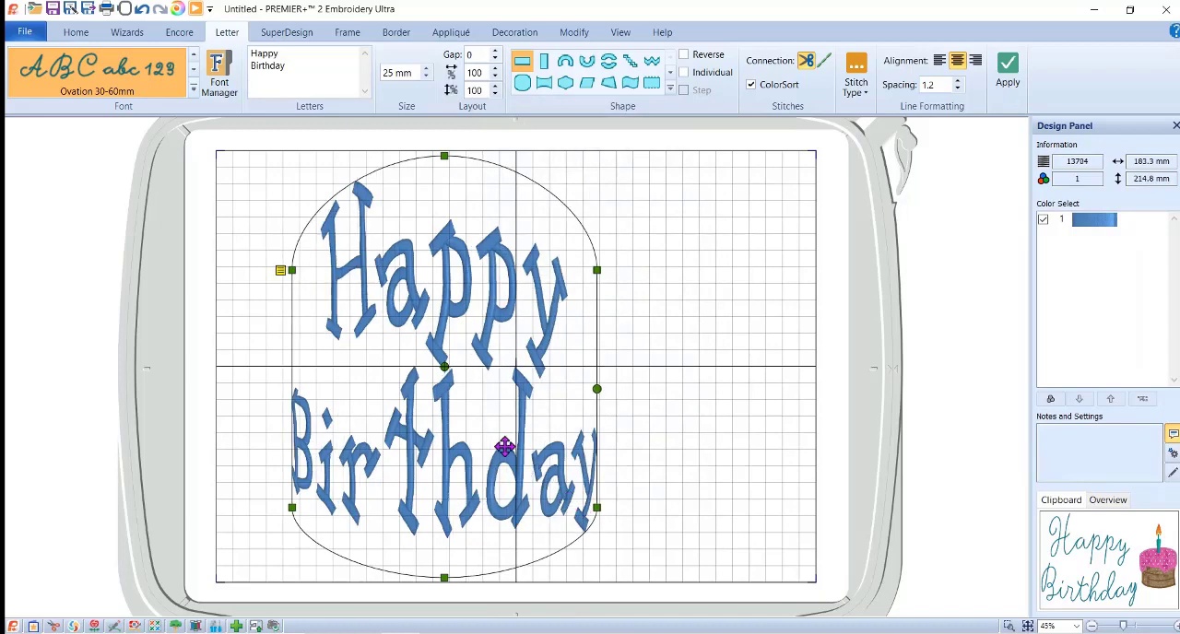
# Increase the gap between the letters to 10 in the lettering's properties.
pyautogui.rightClick(479, 347)
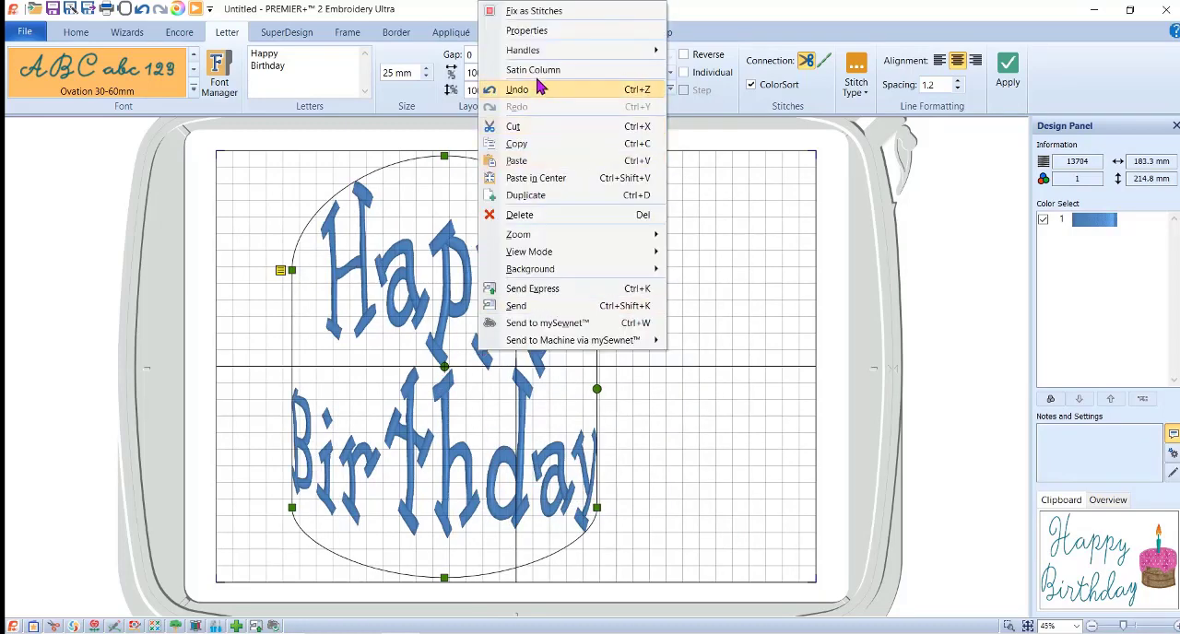
pyautogui.click(562, 32)
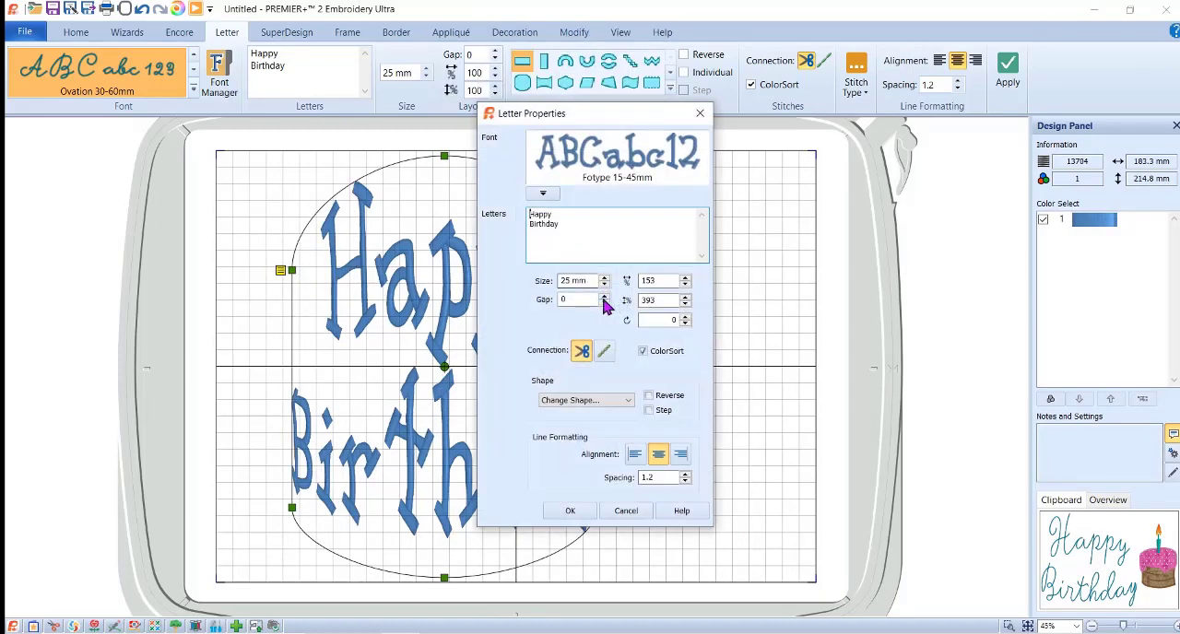
pyautogui.click(581, 299)
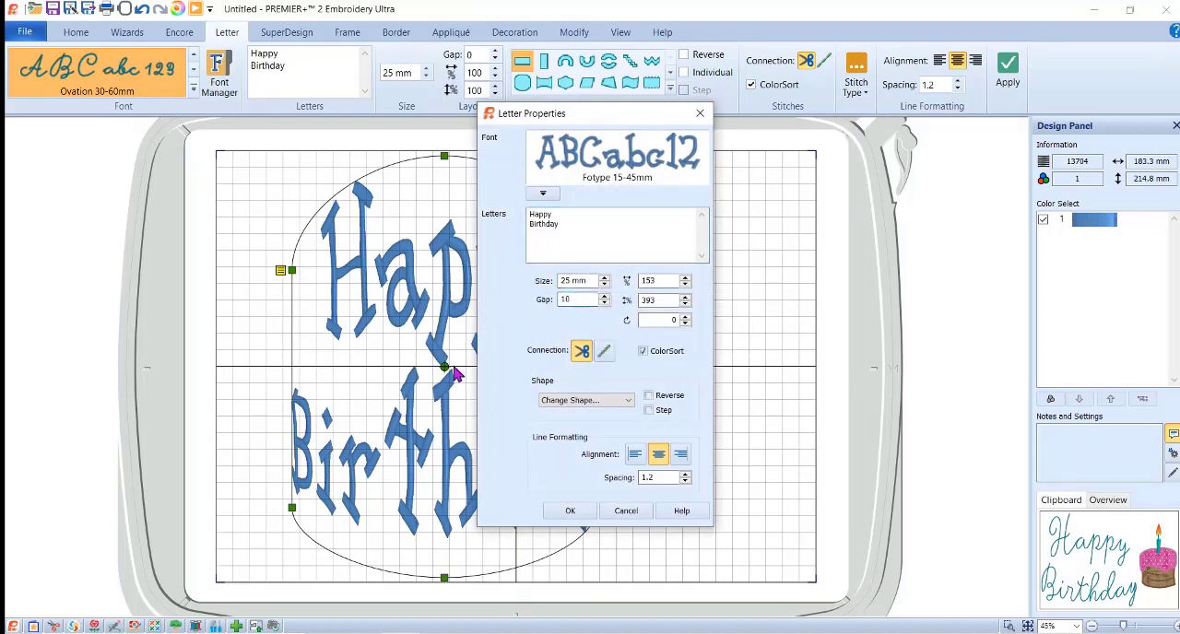
pyautogui.write('10')
pyautogui.click(570, 510)
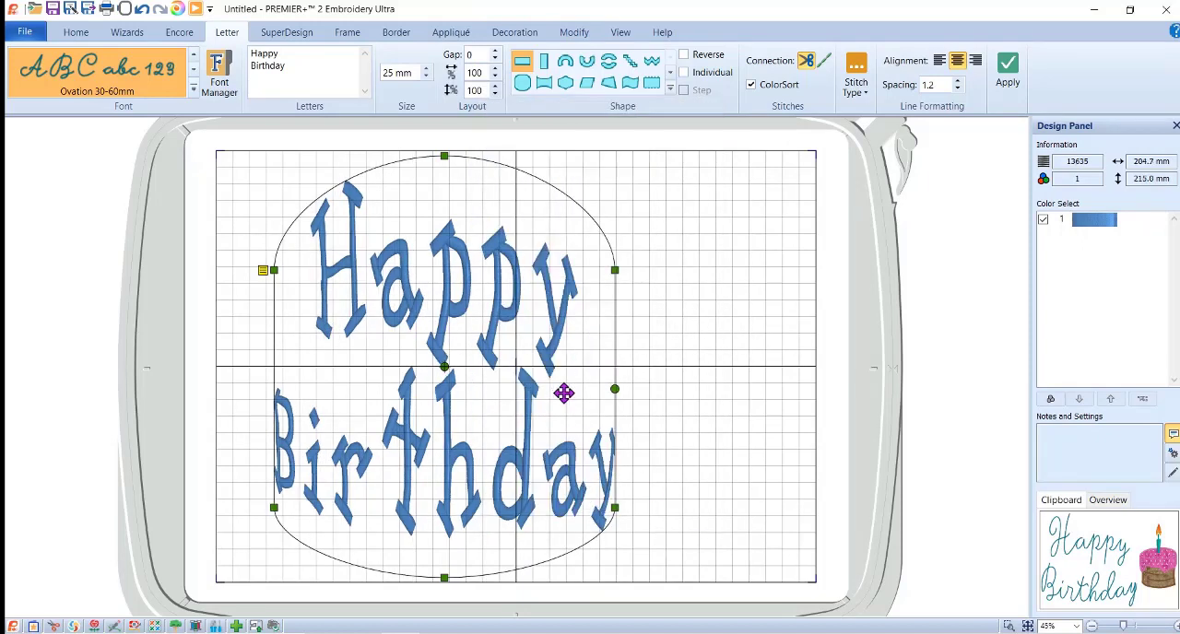
# Change the lettering block's handle line type to Curve and raise the left point of the upper curve slightly.
pyautogui.click(263, 272)
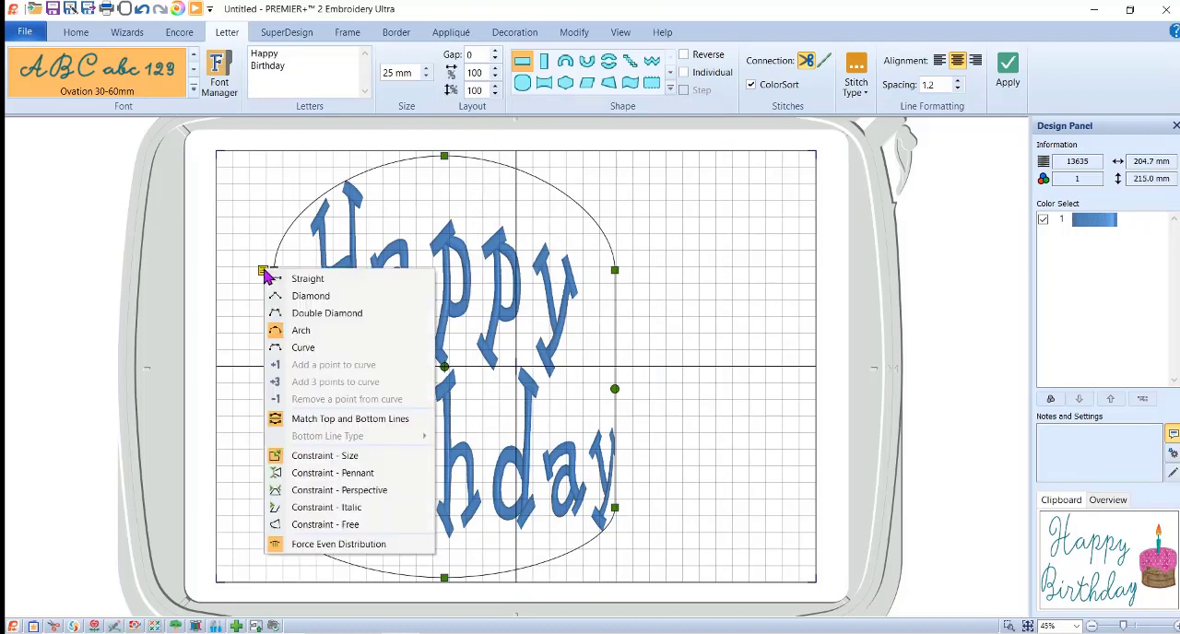
pyautogui.click(312, 350)
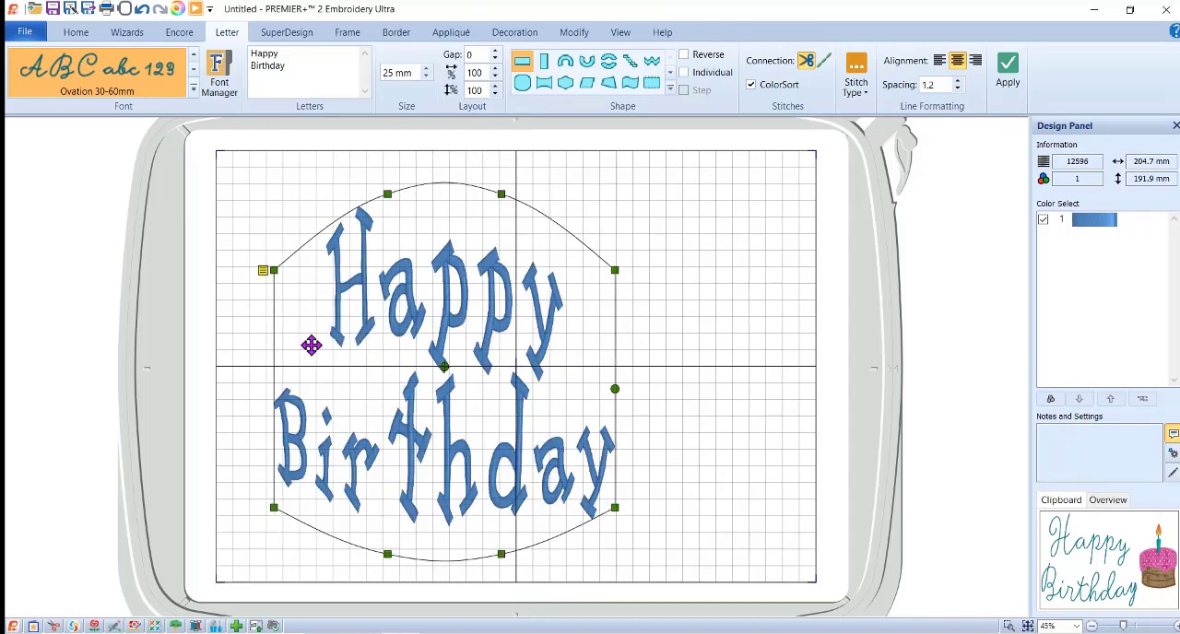
pyautogui.moveTo(388, 193)
pyautogui.mouseDown()
pyautogui.moveTo(401, 270)
pyautogui.moveTo(386, 263)
pyautogui.moveTo(388, 187)
pyautogui.mouseUp()
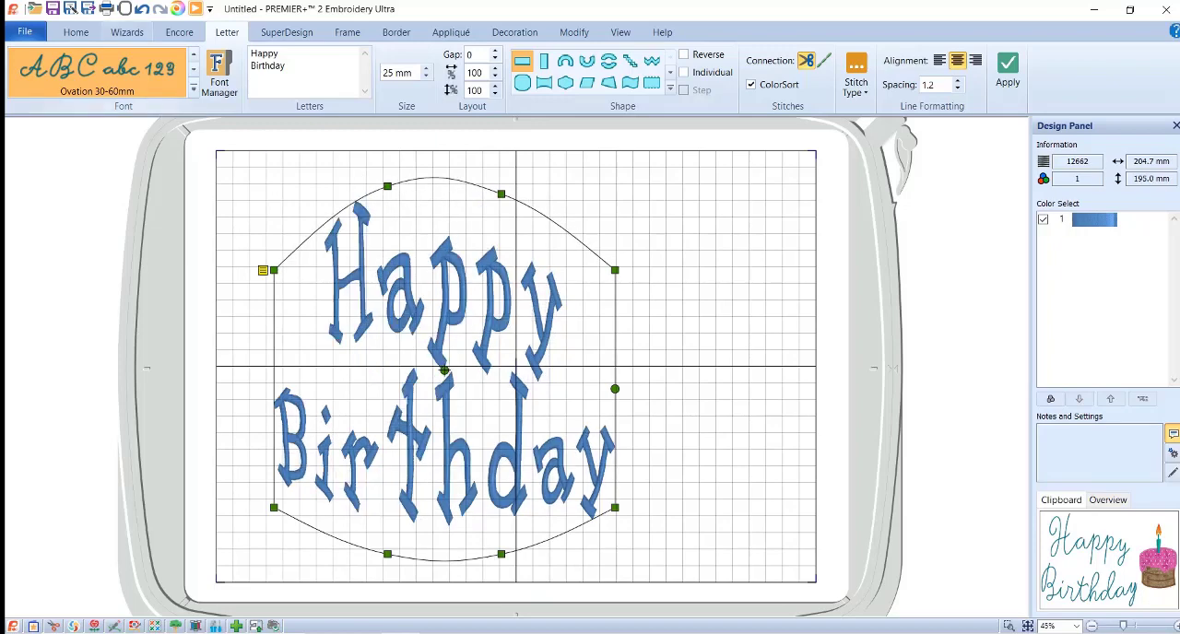
# Undo the curve, letter gap and font changes back to the arched Ovation lettering.
pyautogui.click(143, 11)
pyautogui.click(143, 12)
pyautogui.click(143, 11)
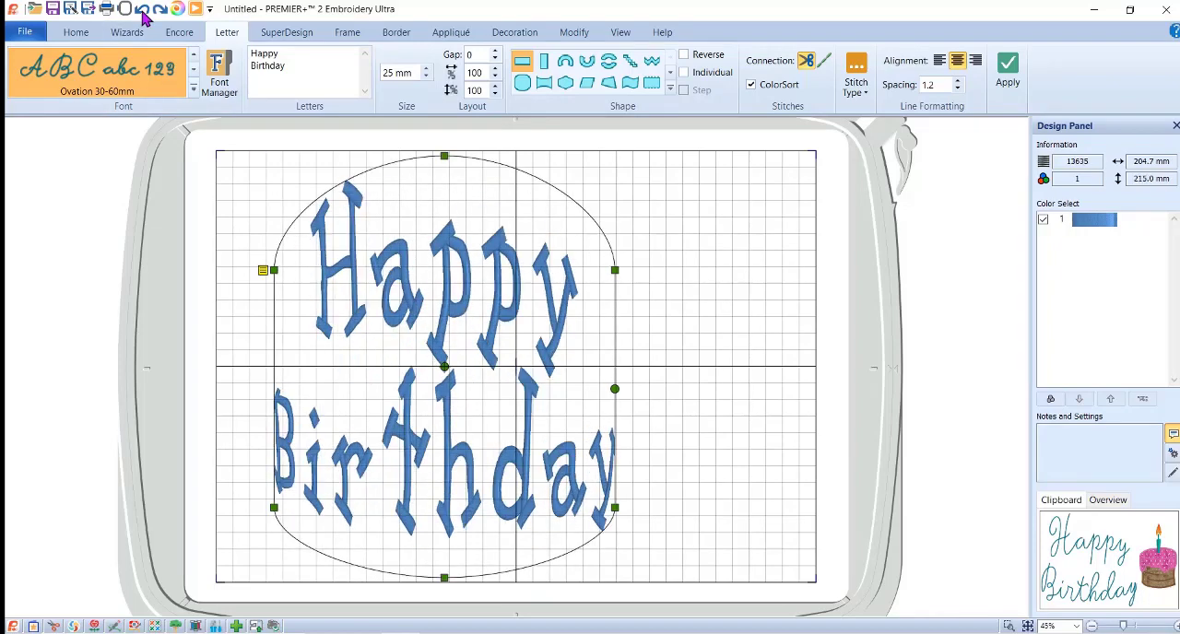
pyautogui.click(143, 11)
pyautogui.click(142, 11)
pyautogui.click(143, 11)
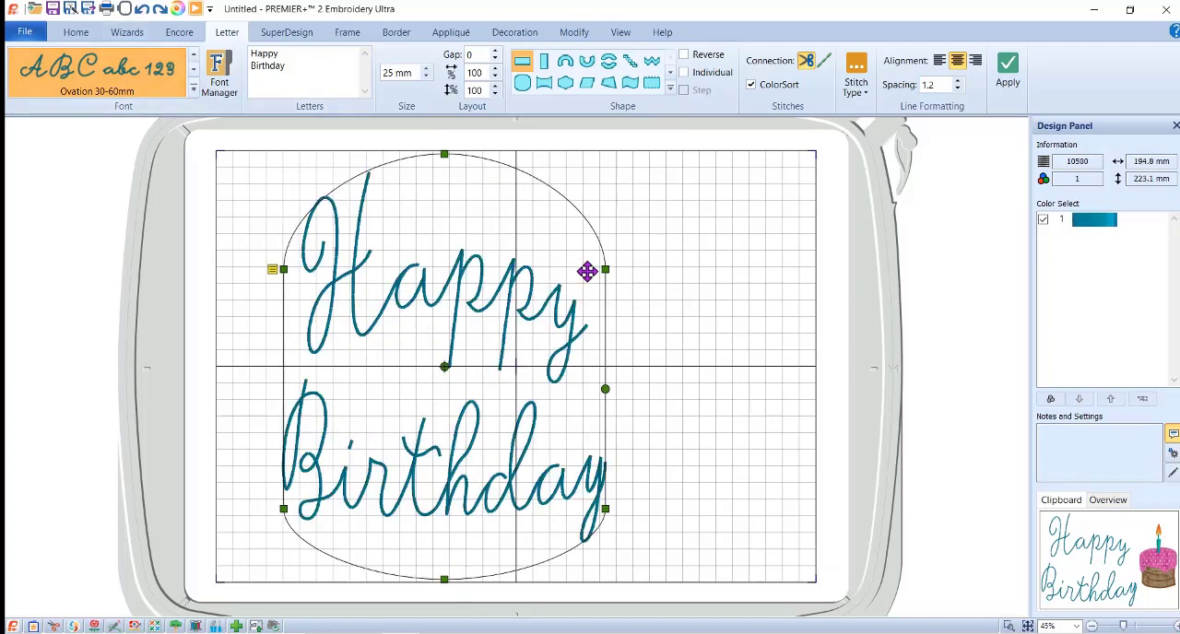
# Resize the lettering to about 224 mm wide and 221 mm high and shift it slightly down and left.
pyautogui.moveTo(606, 269)
pyautogui.mouseDown()
pyautogui.moveTo(639, 272)
pyautogui.moveTo(621, 308)
pyautogui.moveTo(583, 294)
pyautogui.moveTo(600, 289)
pyautogui.mouseUp()
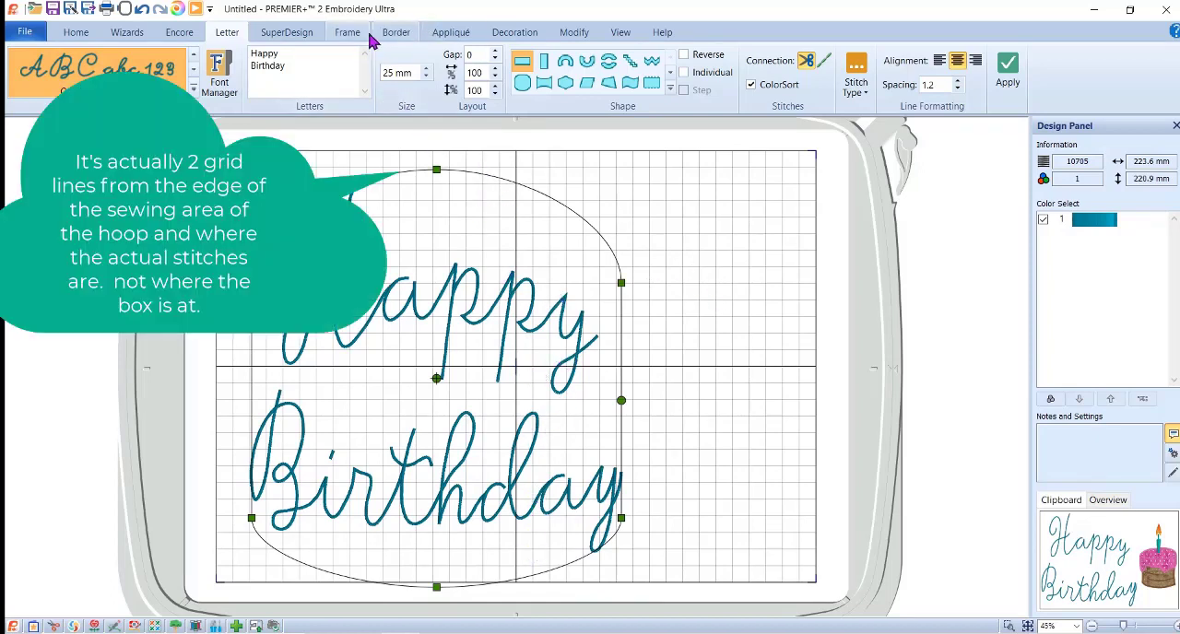
# Add the 96 mm birthday cake SuperDesign from the Applique category and place it to the right of the lettering.
pyautogui.click(287, 35)
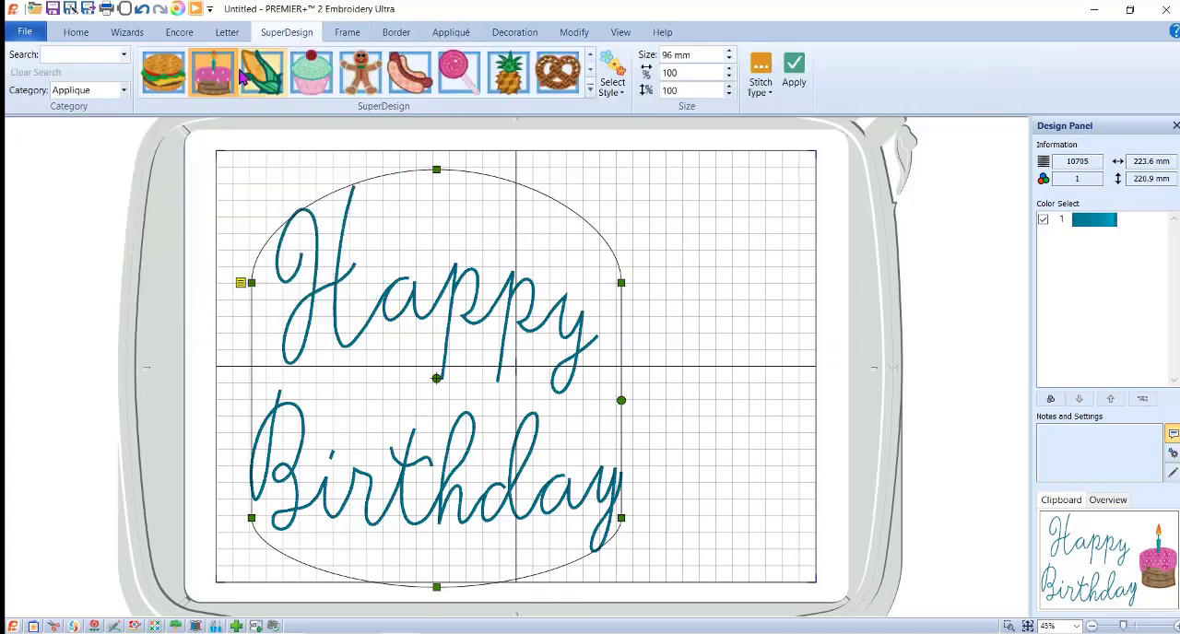
pyautogui.click(213, 85)
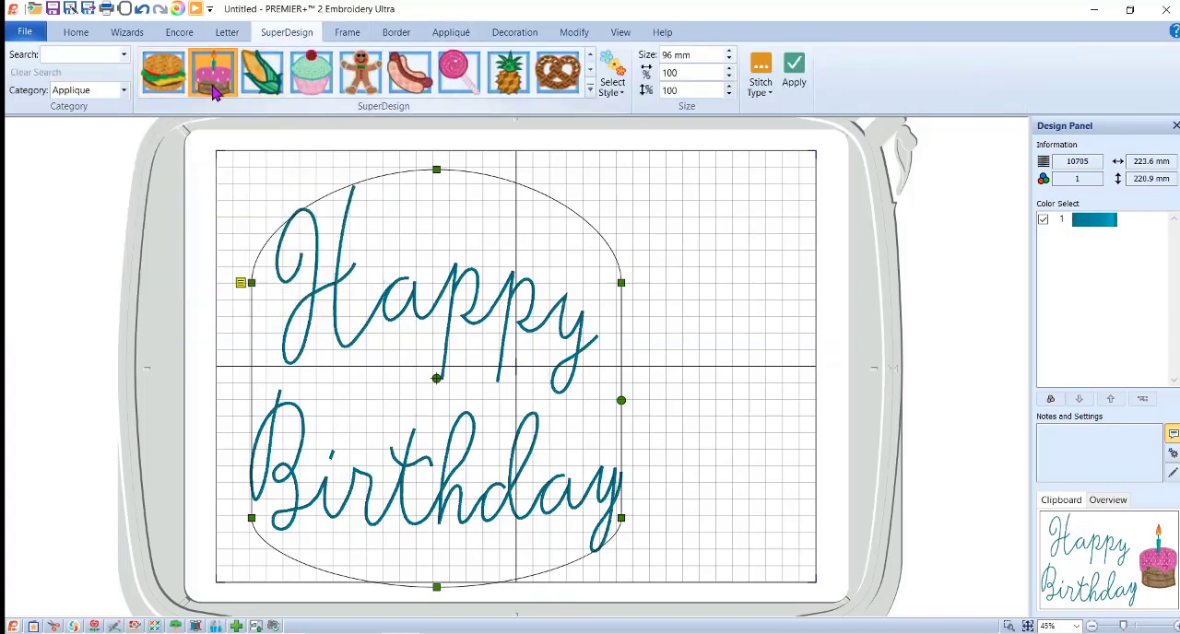
pyautogui.click(807, 86)
pyautogui.moveTo(543, 353); pyautogui.dragTo(741, 333)
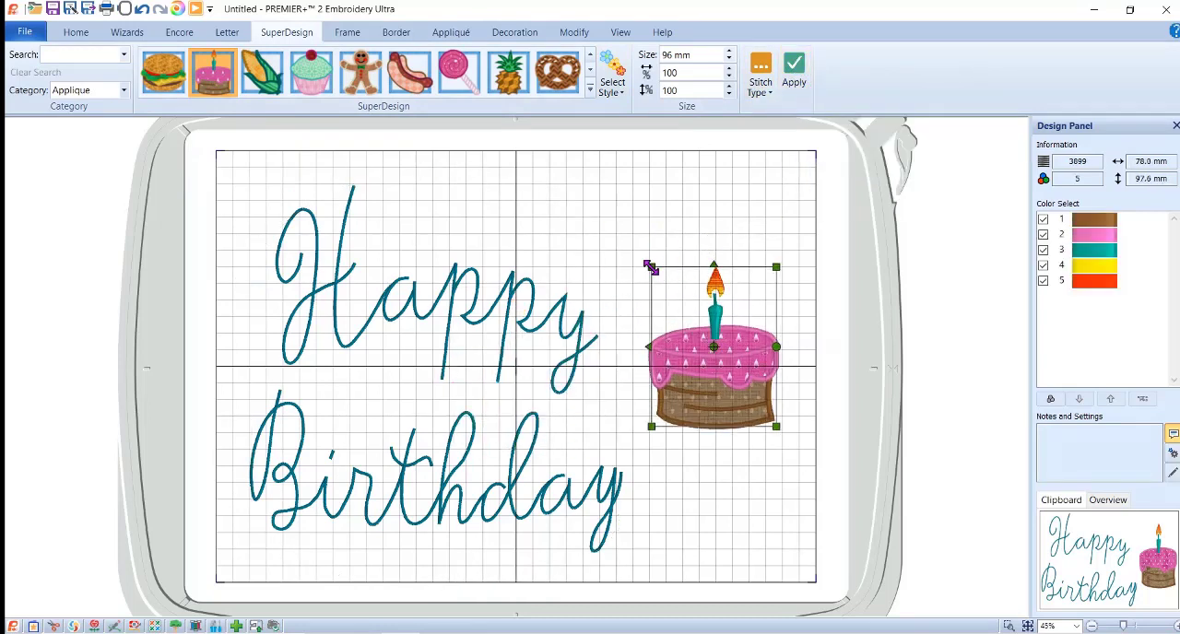
# Enlarge the cake to about 95 mm wide and 164 mm high and center it vertically beside the lettering.
pyautogui.moveTo(650, 267); pyautogui.dragTo(624, 192)
pyautogui.moveTo(776, 426); pyautogui.dragTo(793, 475)
pyautogui.moveTo(746, 394); pyautogui.dragTo(736, 402)
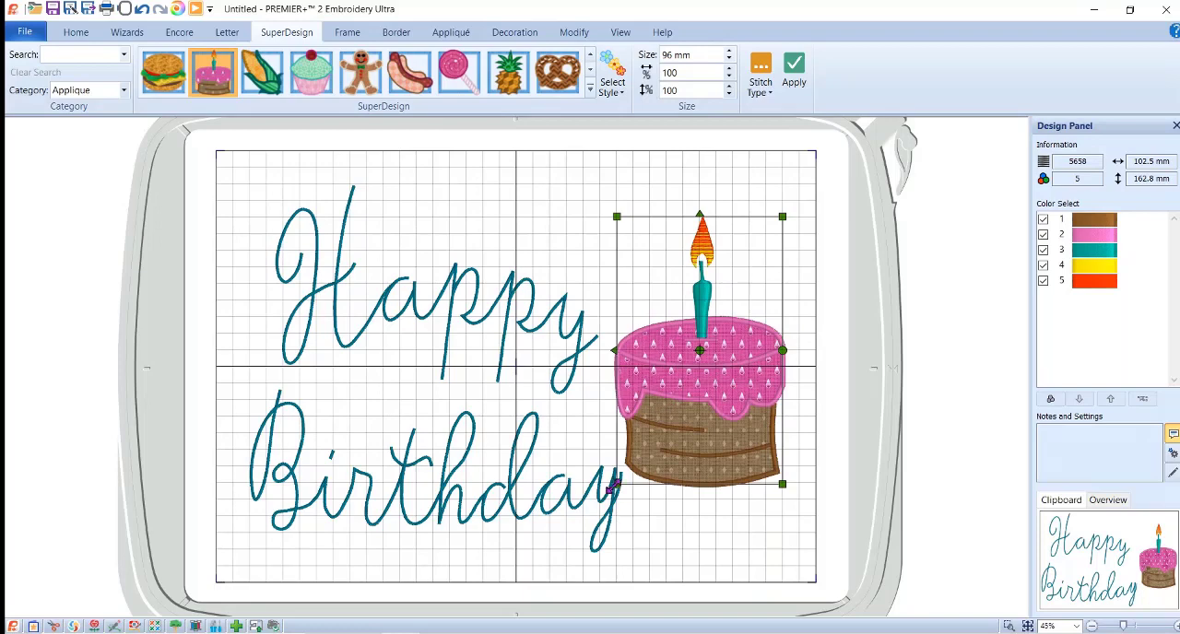
pyautogui.moveTo(615, 484); pyautogui.dragTo(630, 486)
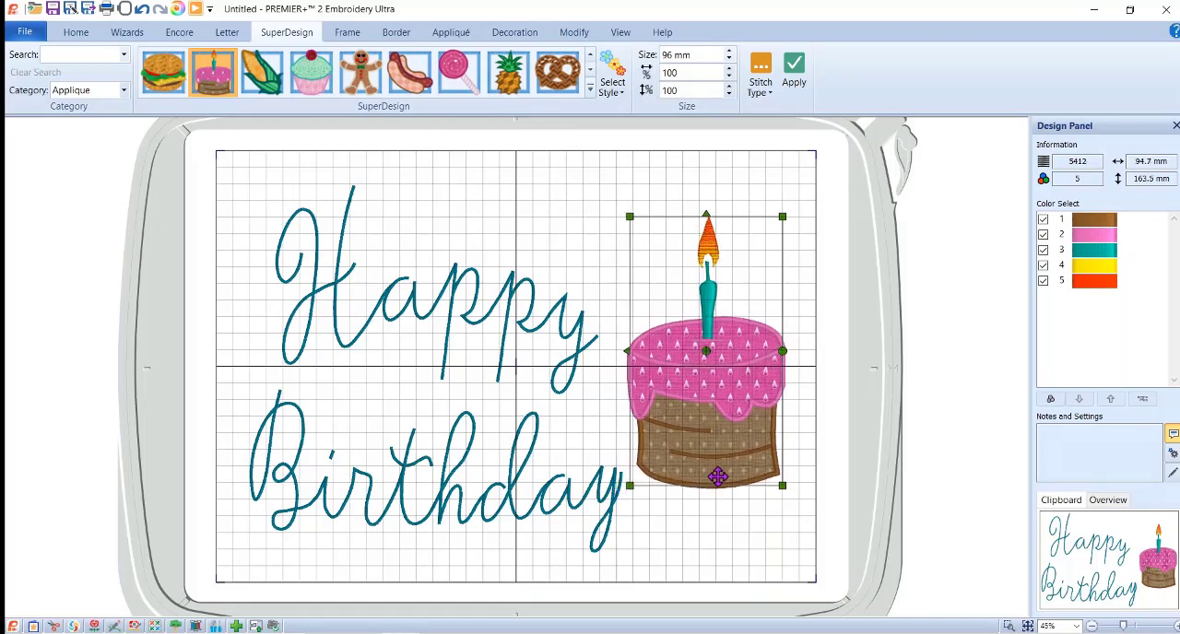
pyautogui.moveTo(741, 421); pyautogui.dragTo(742, 436)
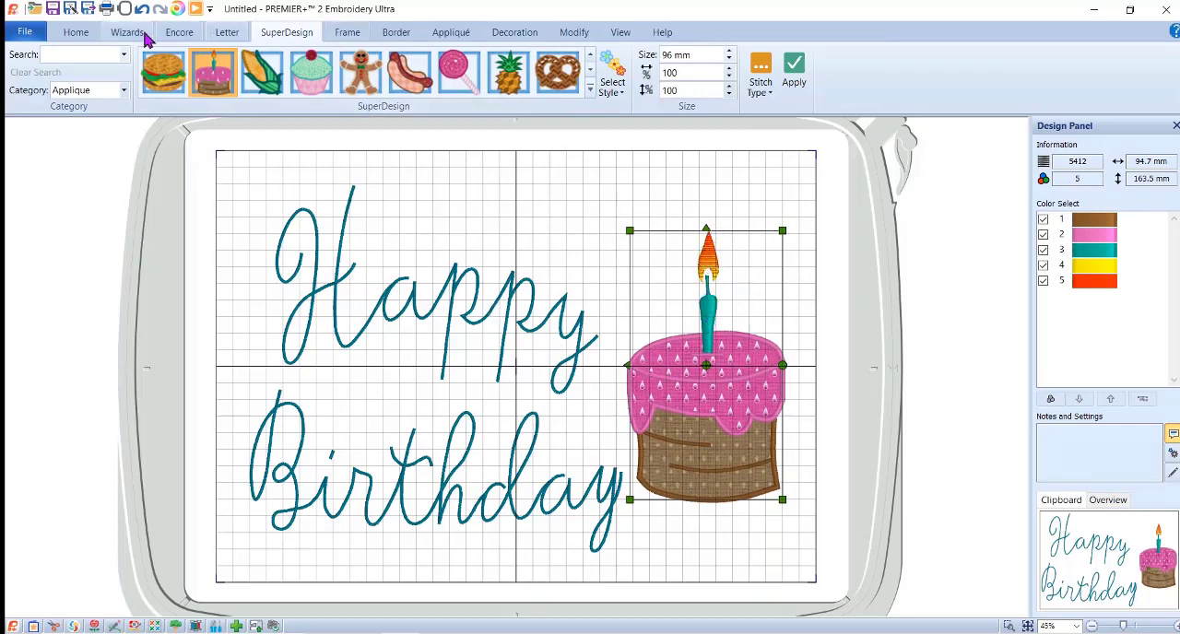
# Select all the embroideries in the hoop and cut them to the clipboard.
pyautogui.click(77, 34)
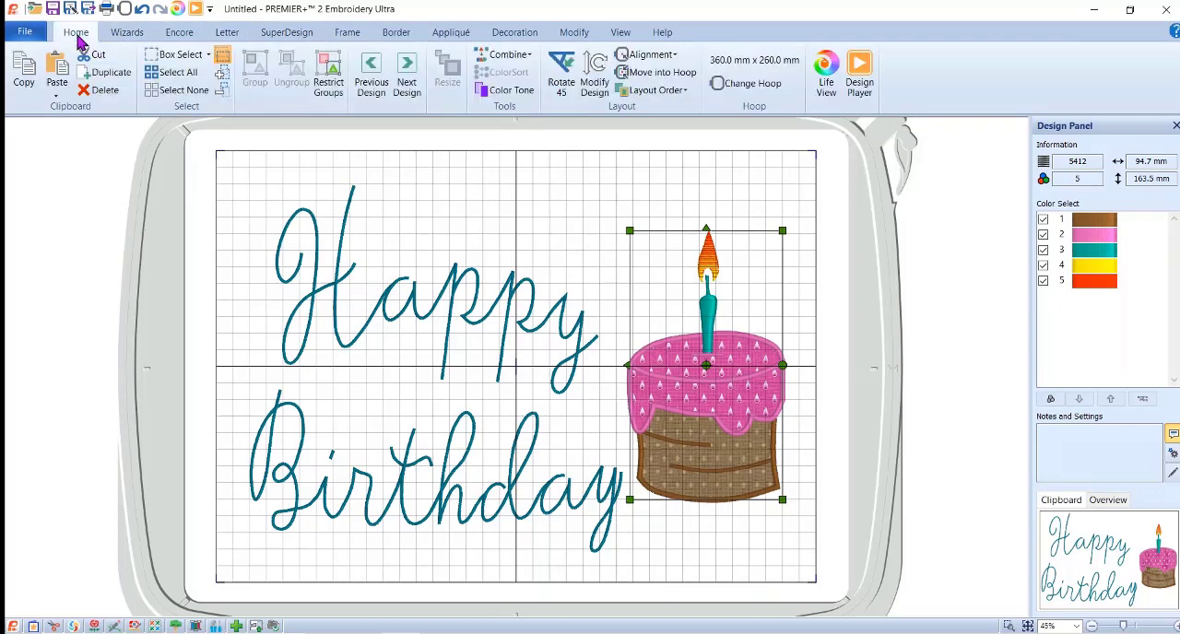
pyautogui.click(178, 73)
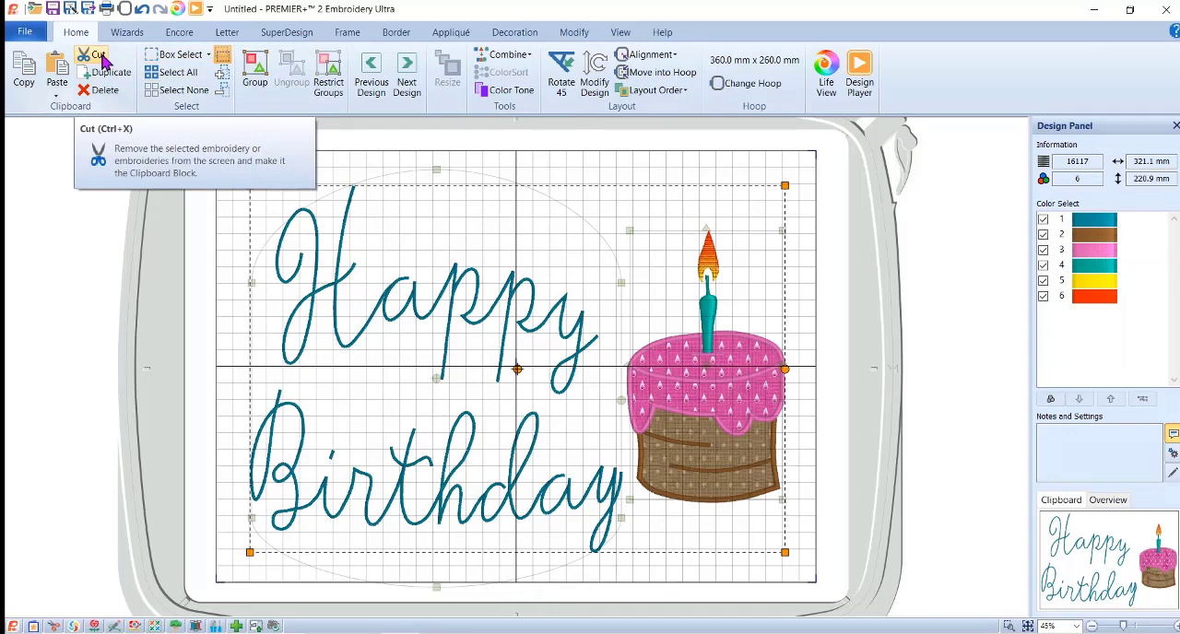
pyautogui.click(98, 55)
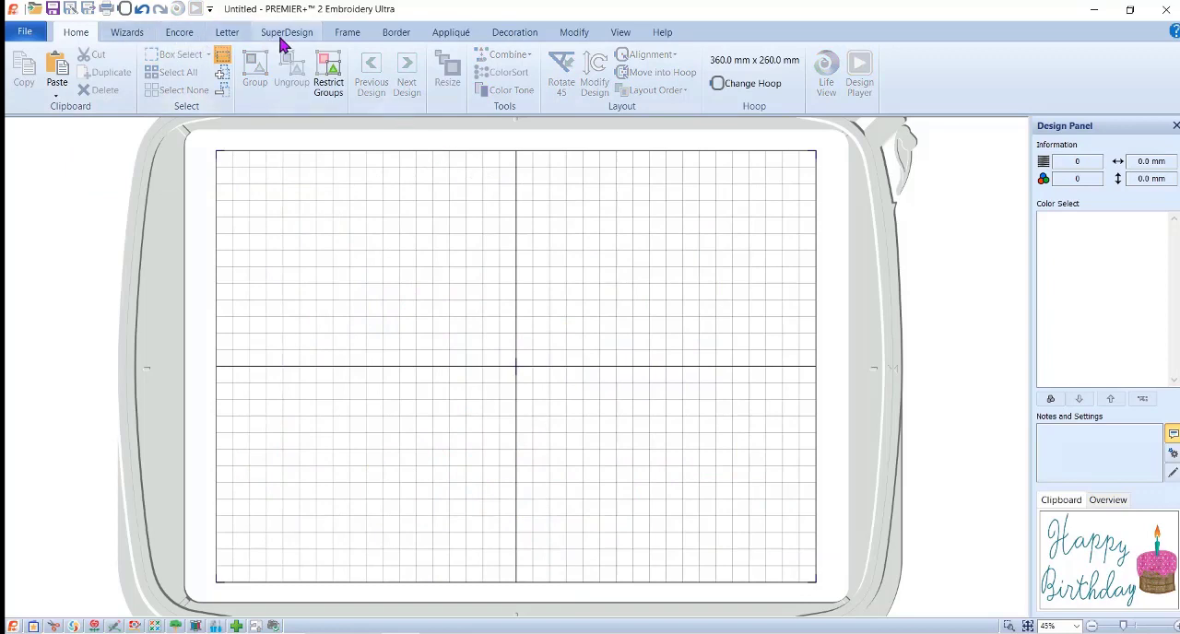
# Start a quilt block in the Filled Quilt Block; Inner Embroidery style and continue to its size settings.
pyautogui.click(126, 33)
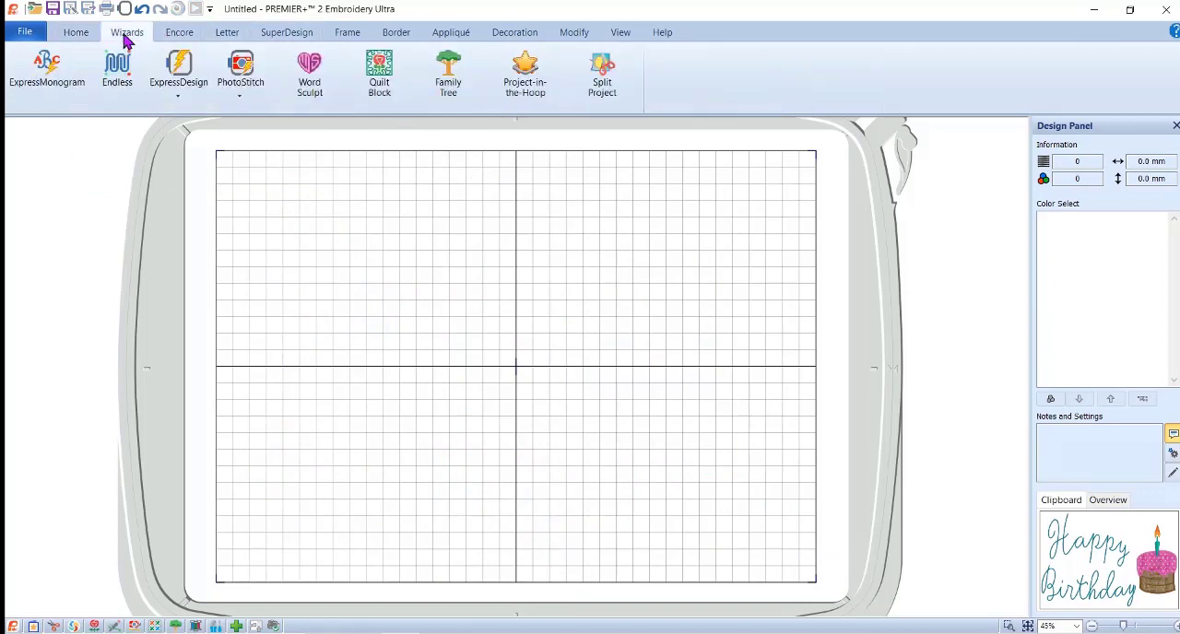
pyautogui.click(374, 74)
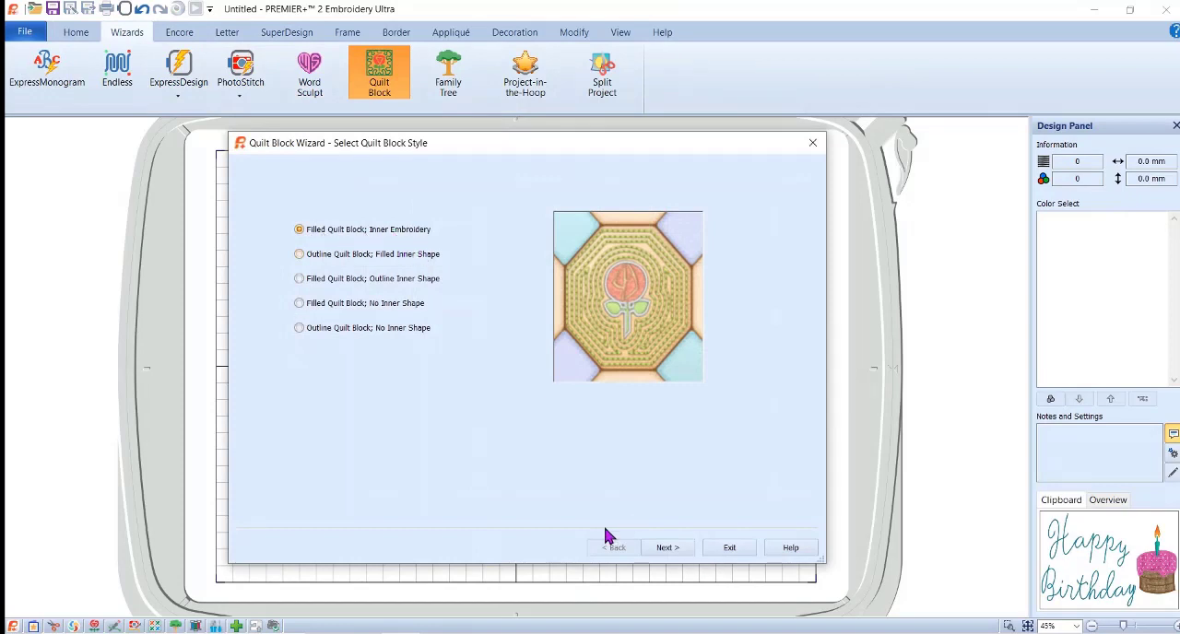
pyautogui.click(664, 549)
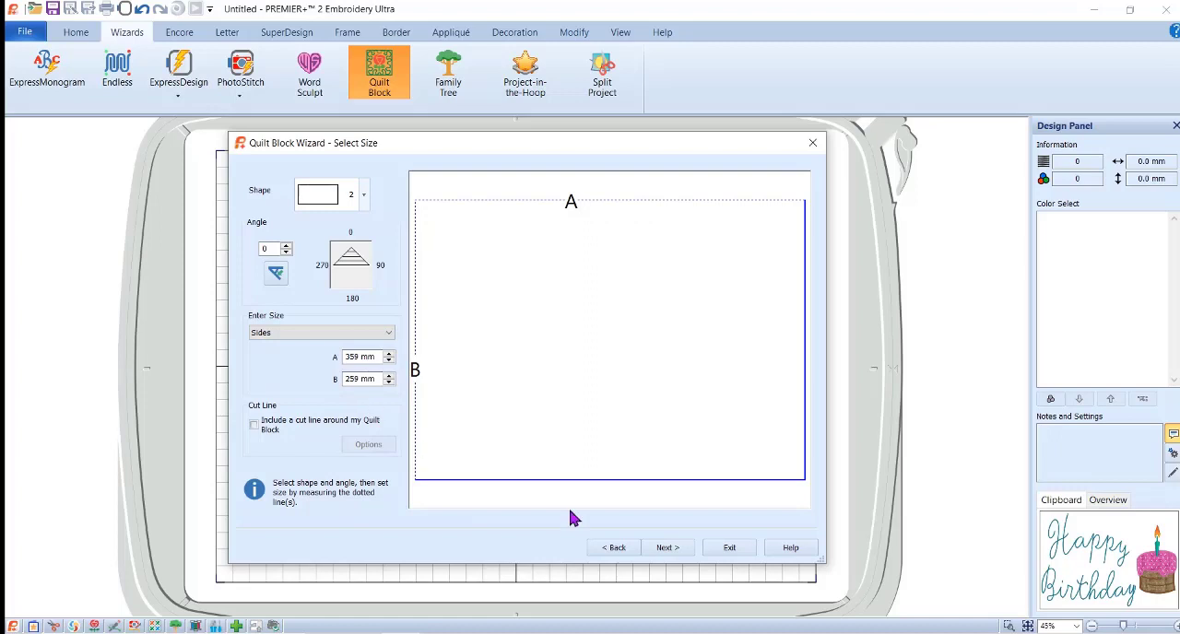
# Accept the quilt block size and load the lettering-and-cake design from the clipboard as the inner embroidery.
pyautogui.click(667, 549)
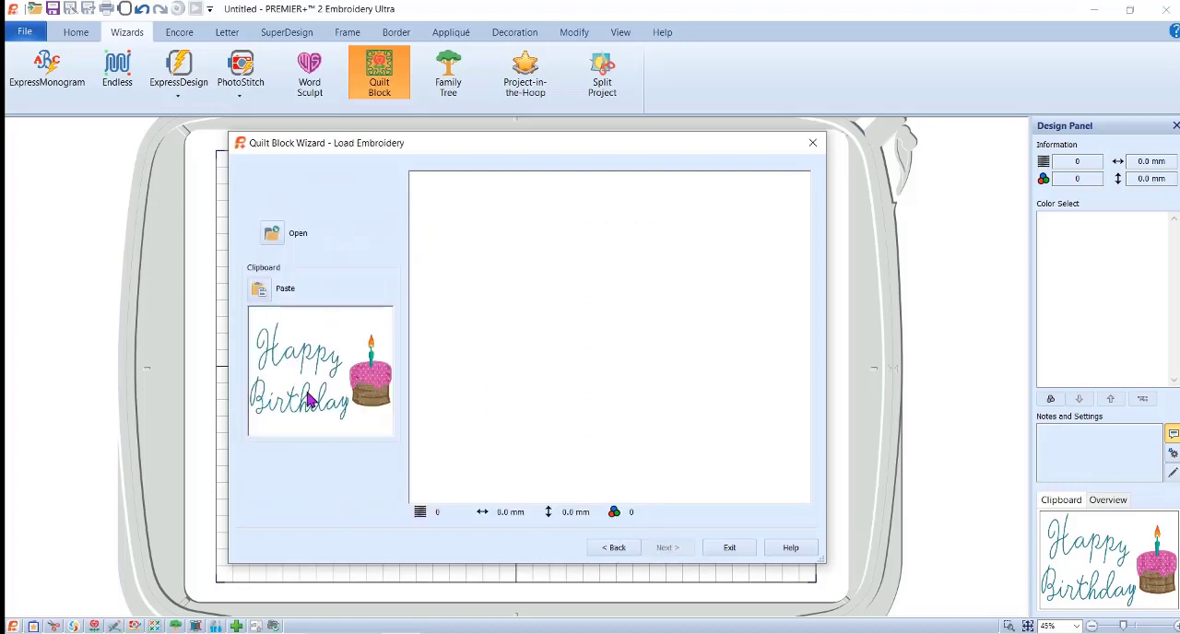
pyautogui.click(260, 292)
pyautogui.click(668, 548)
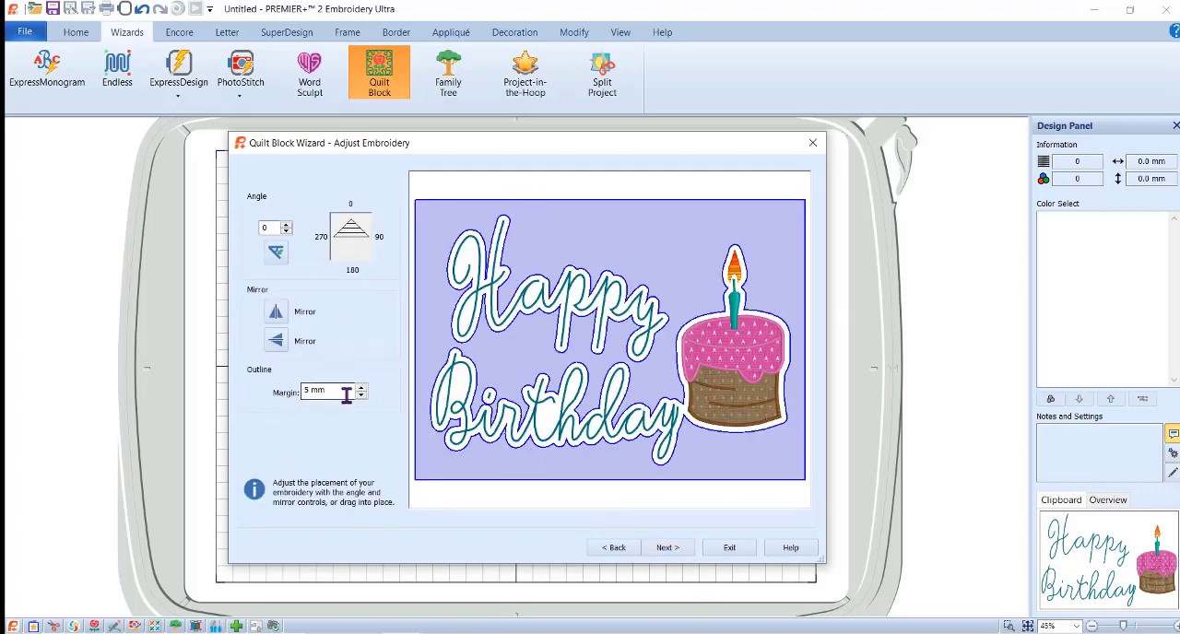
# Set the outline margin around the inner embroidery to 6 mm and continue to the fill patterns.
pyautogui.moveTo(336, 392); pyautogui.dragTo(206, 395)
pyautogui.write('1')
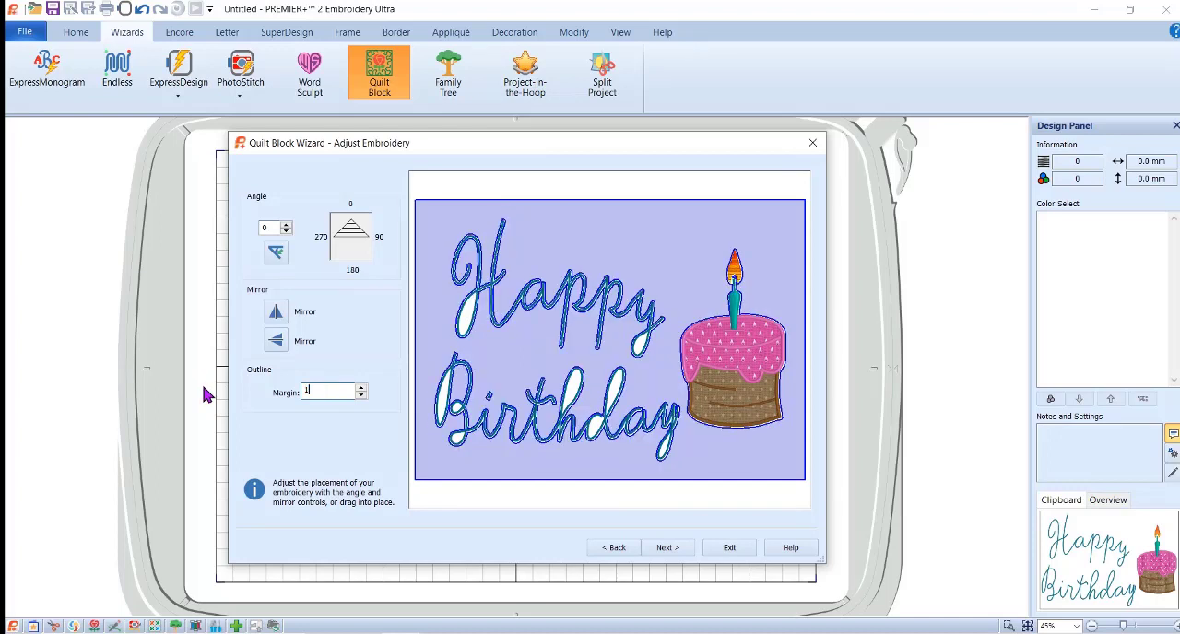
pyautogui.click(361, 396)
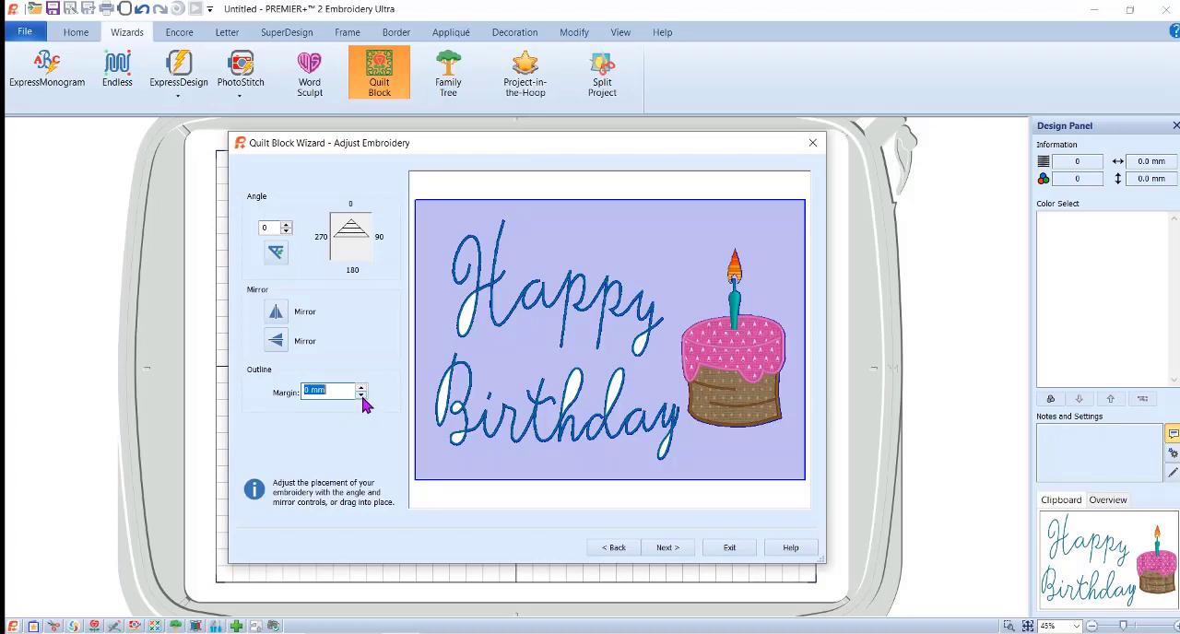
pyautogui.click(361, 389)
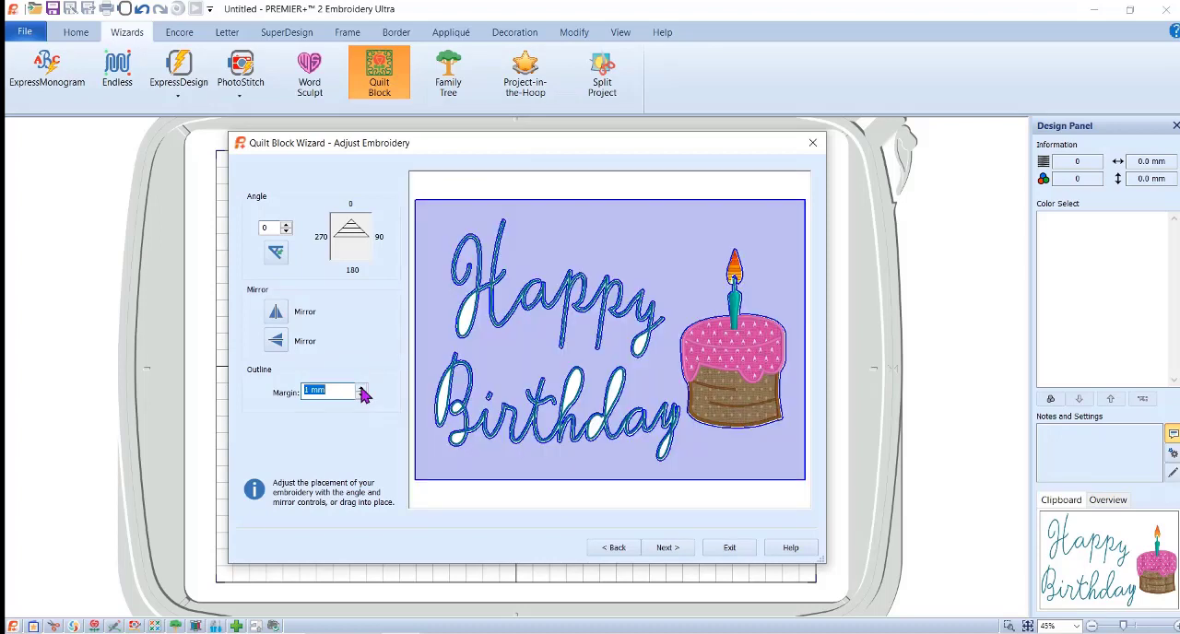
pyautogui.click(361, 389)
pyautogui.click(361, 389)
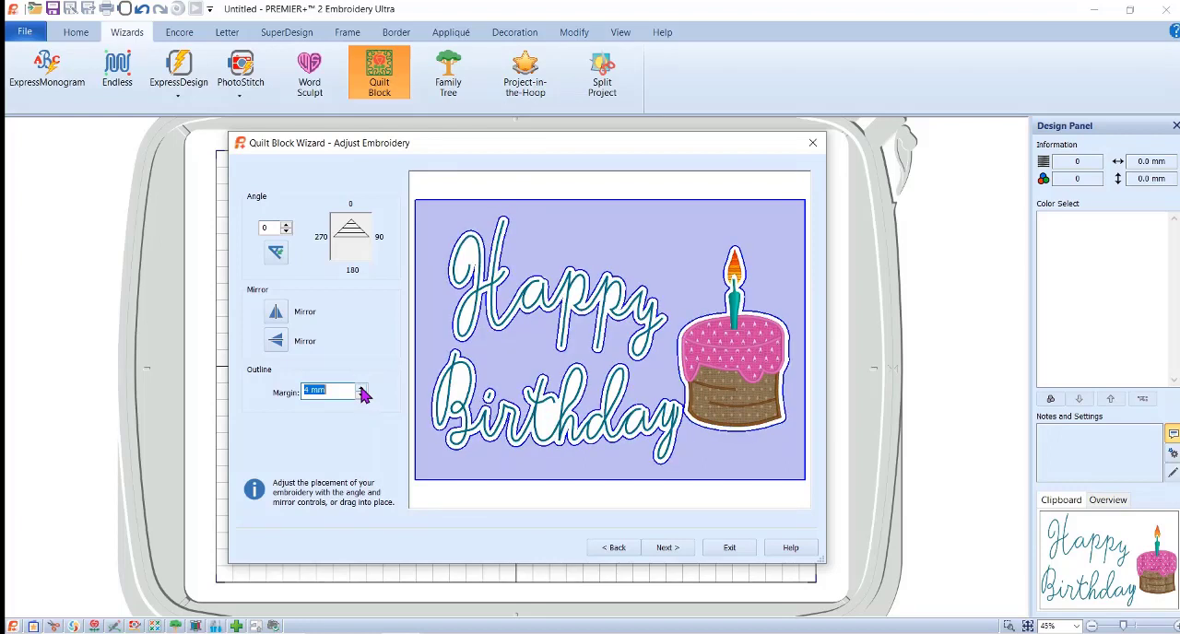
pyautogui.click(361, 389)
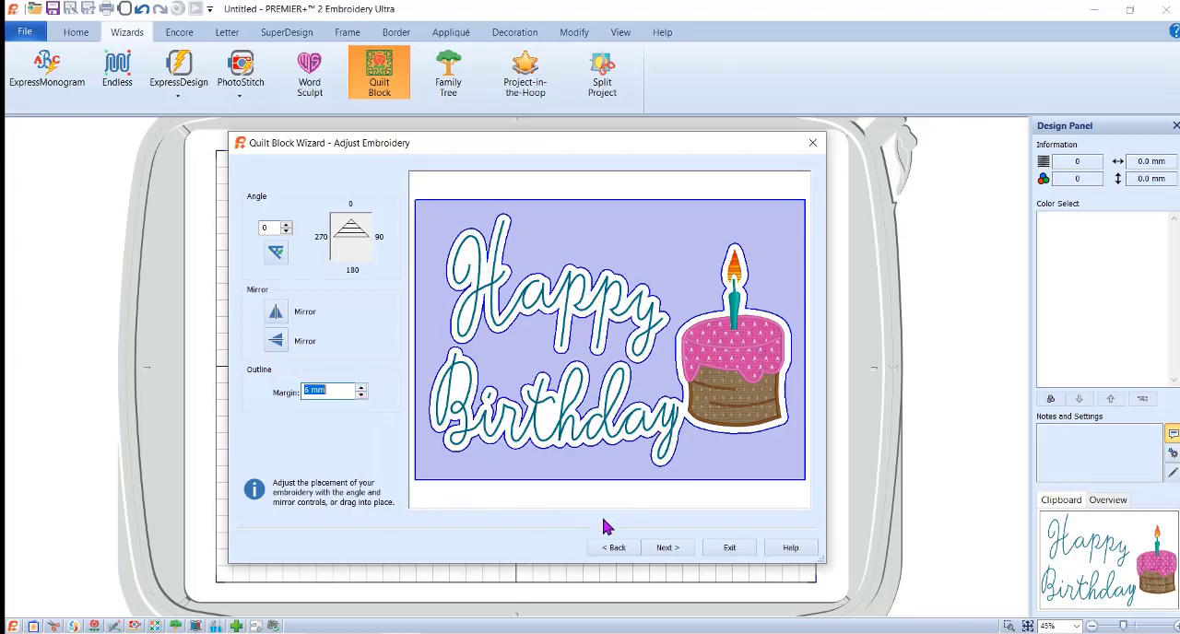
pyautogui.click(668, 550)
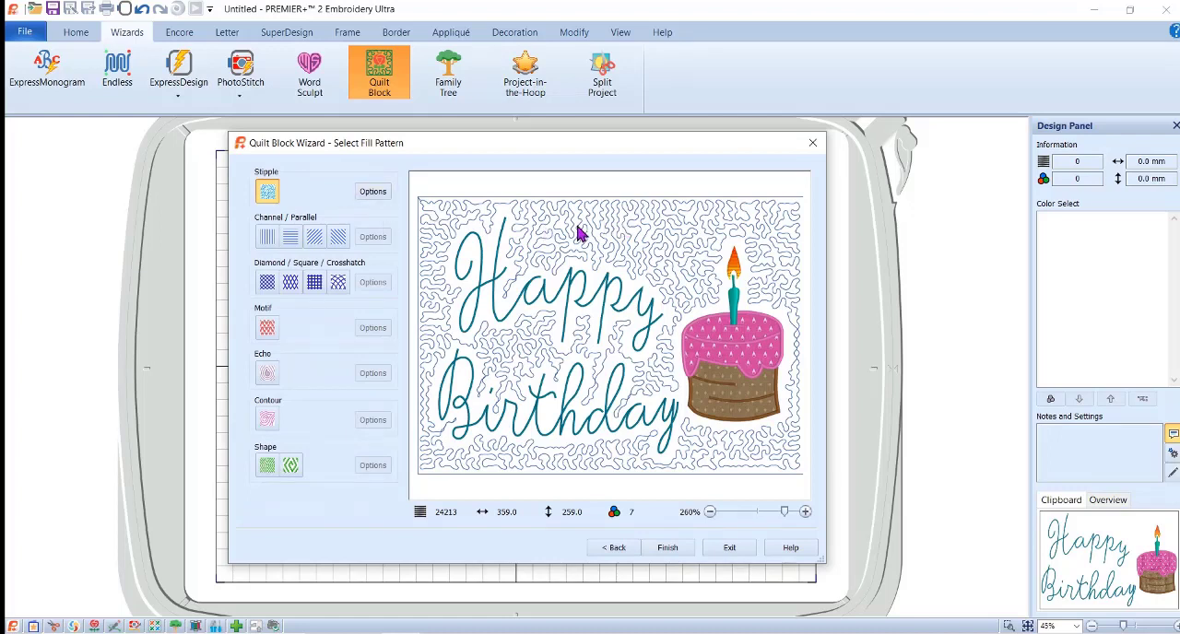
# Try the curved stipple fill with a 10 mm gap and a 2.5 mm running stitch length.
pyautogui.click(372, 191)
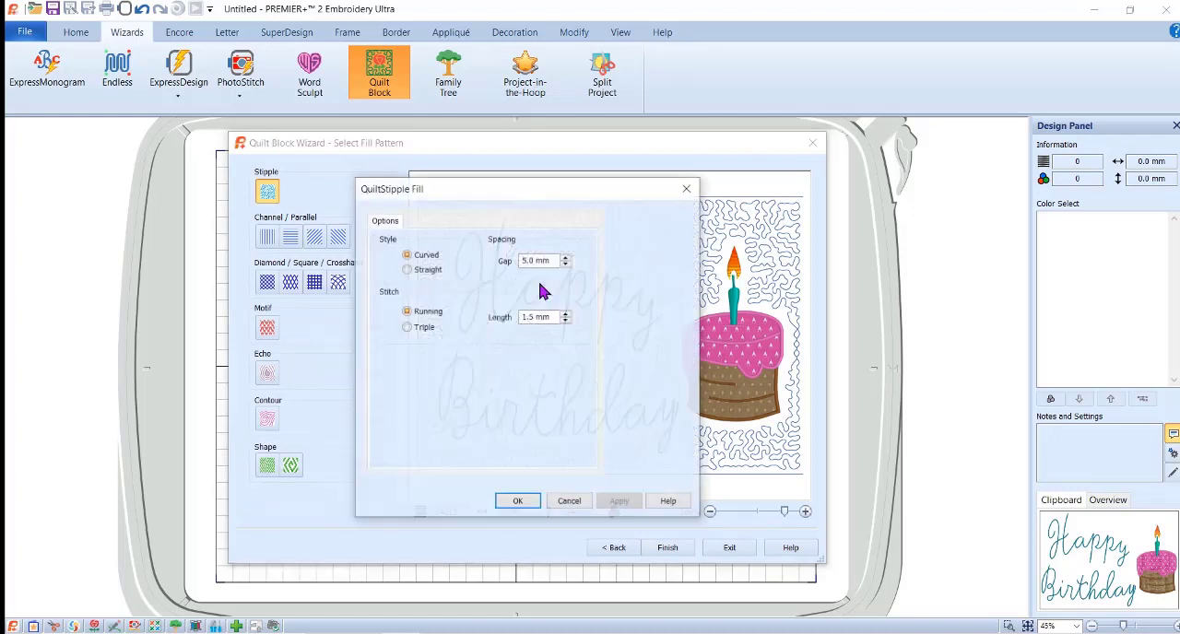
pyautogui.moveTo(566, 261); pyautogui.dragTo(466, 261)
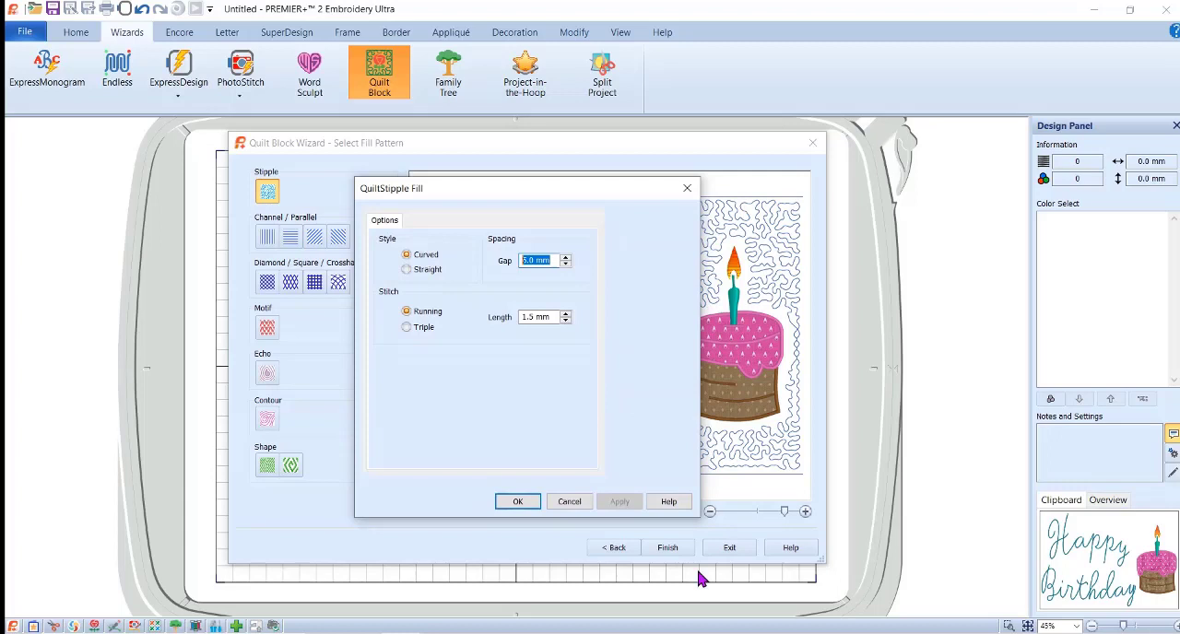
pyautogui.write('1')
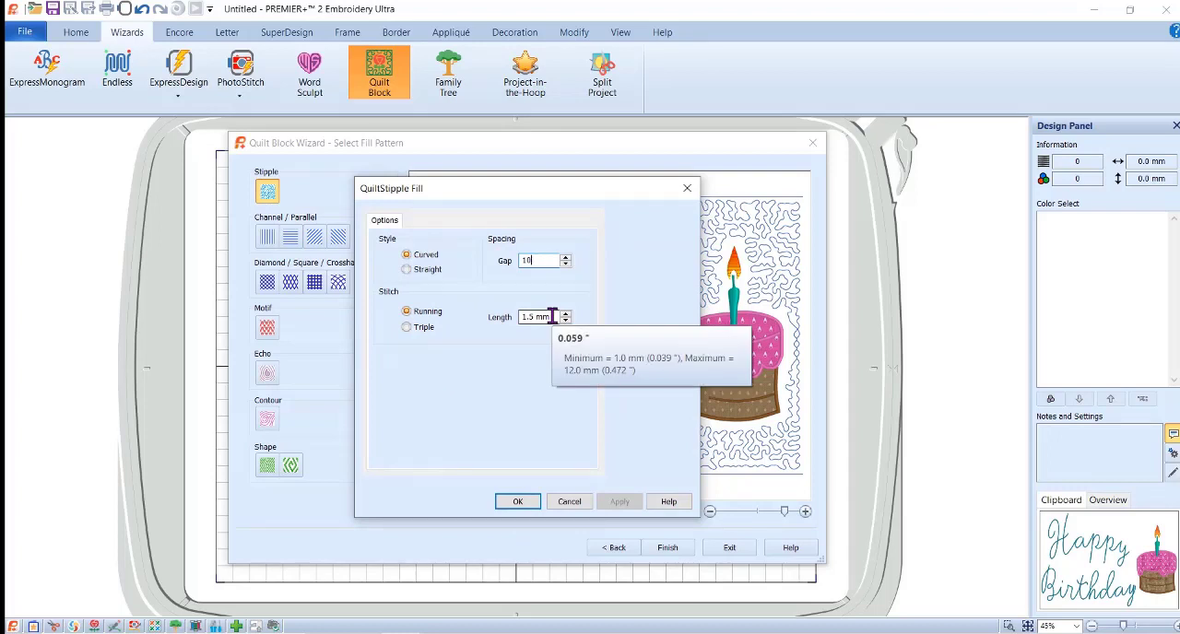
pyautogui.write('0')
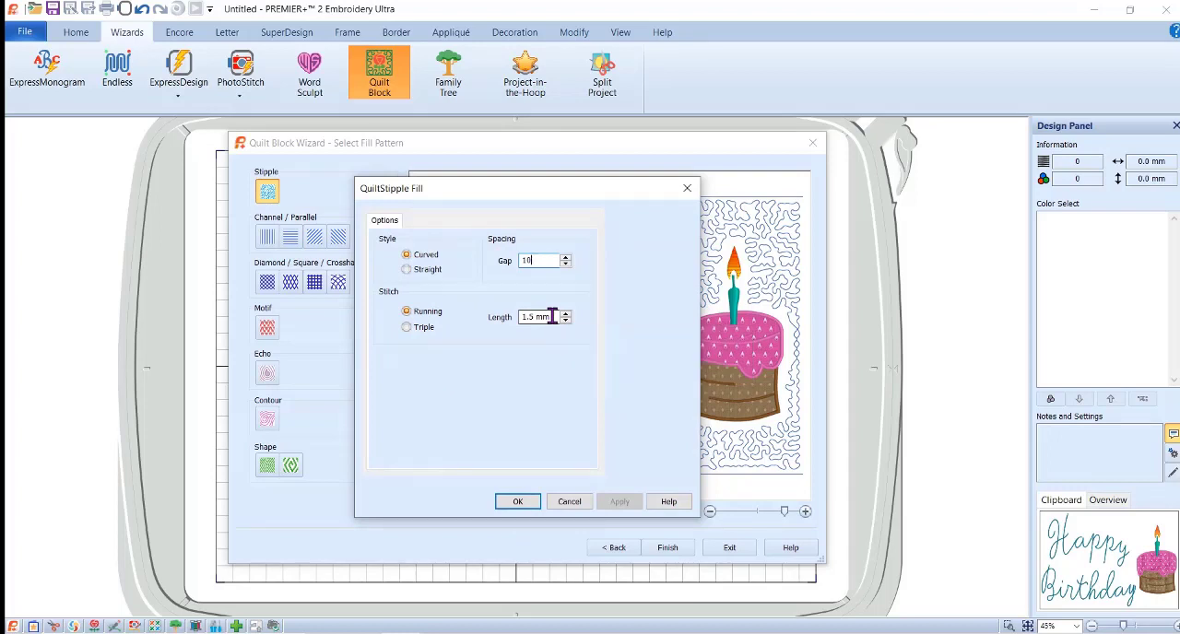
pyautogui.press('Tab')
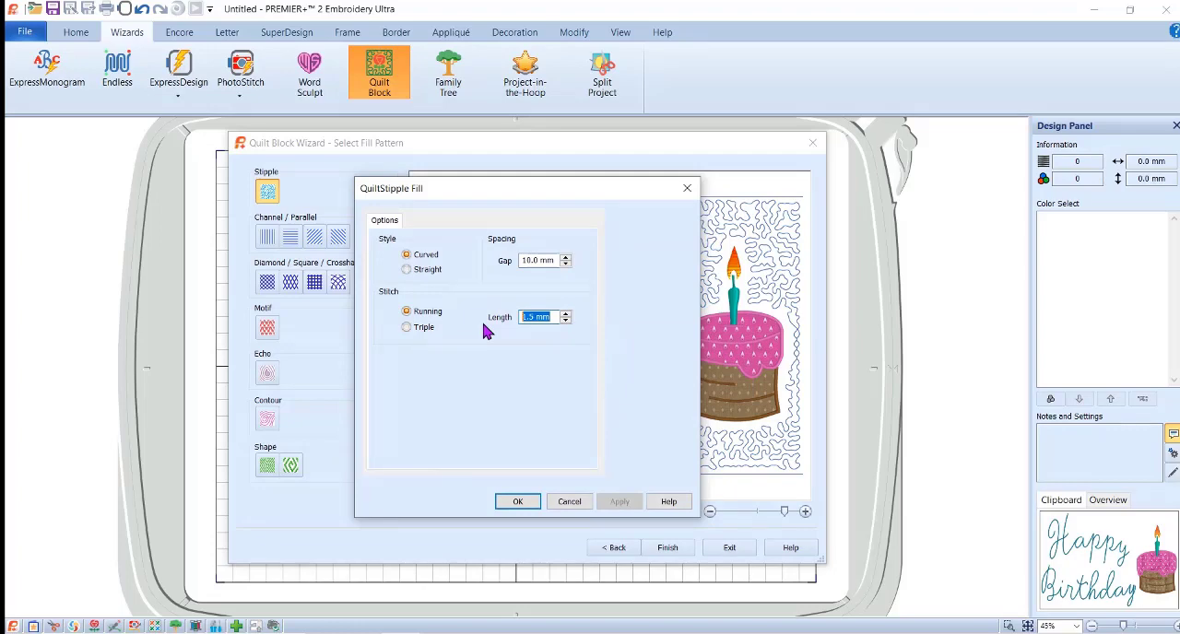
pyautogui.write('2.5')
pyautogui.click(519, 500)
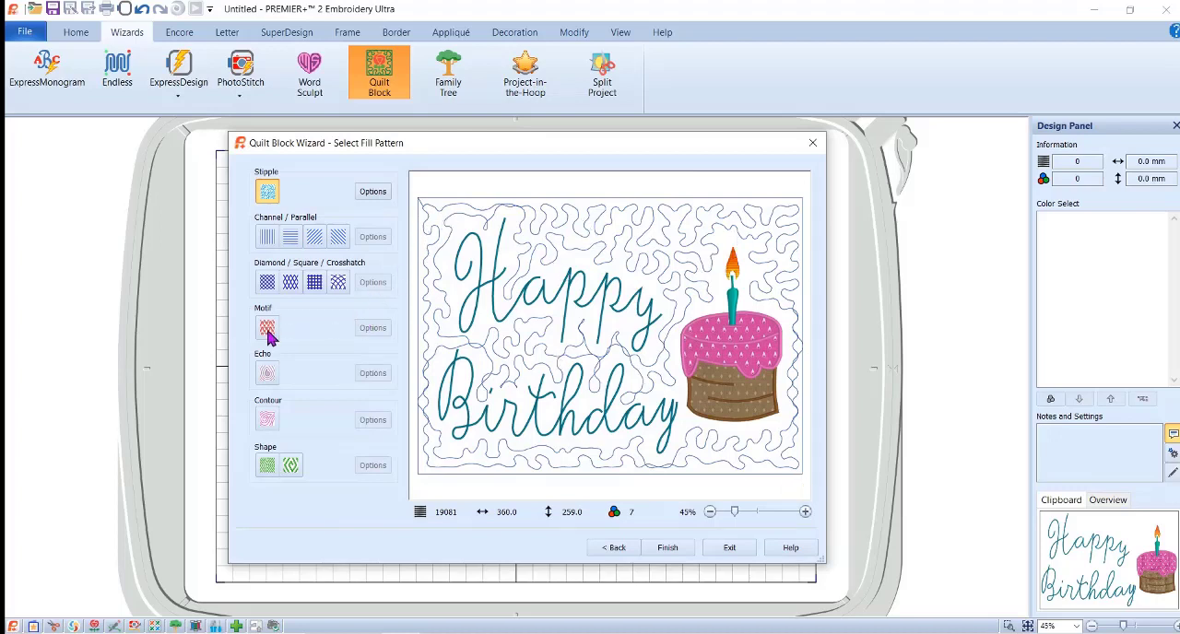
# Fill the quilt block with a diamond crosshatch at a 25 mm gap and finish the block.
pyautogui.click(266, 282)
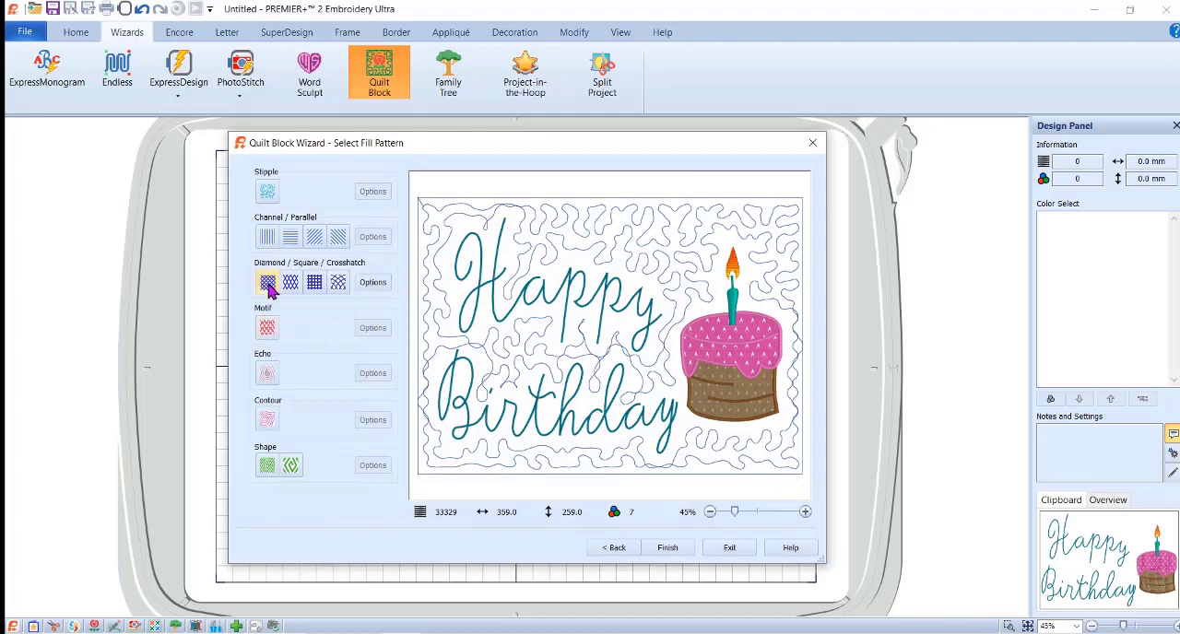
pyautogui.click(373, 283)
pyautogui.moveTo(412, 262); pyautogui.dragTo(294, 262)
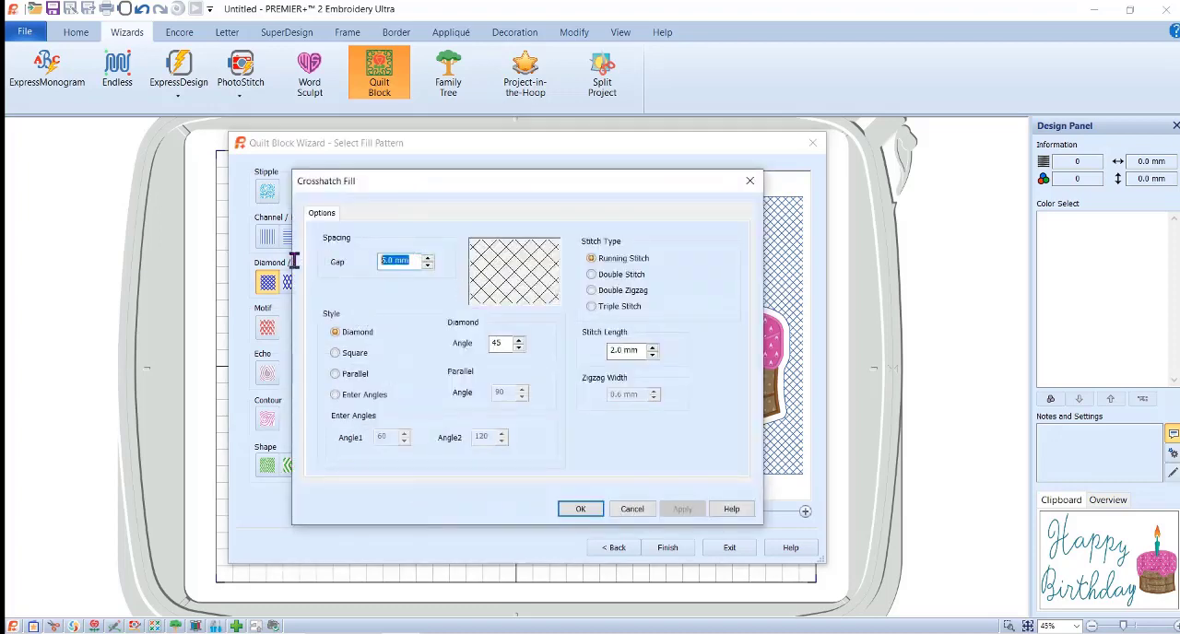
pyautogui.write('25')
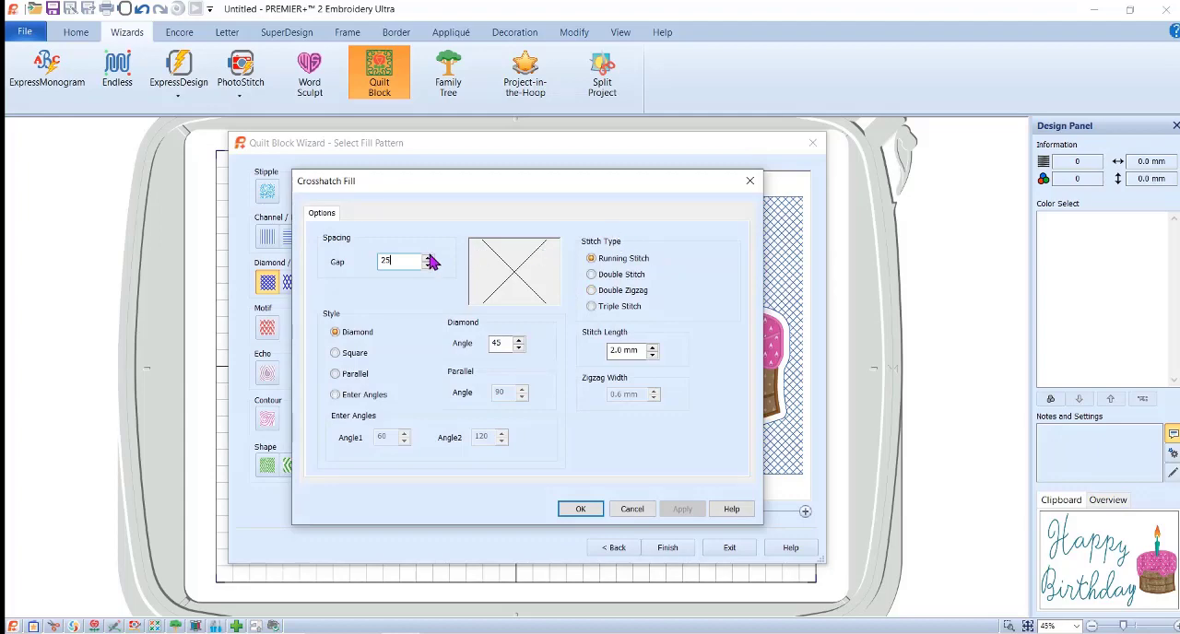
pyautogui.click(582, 512)
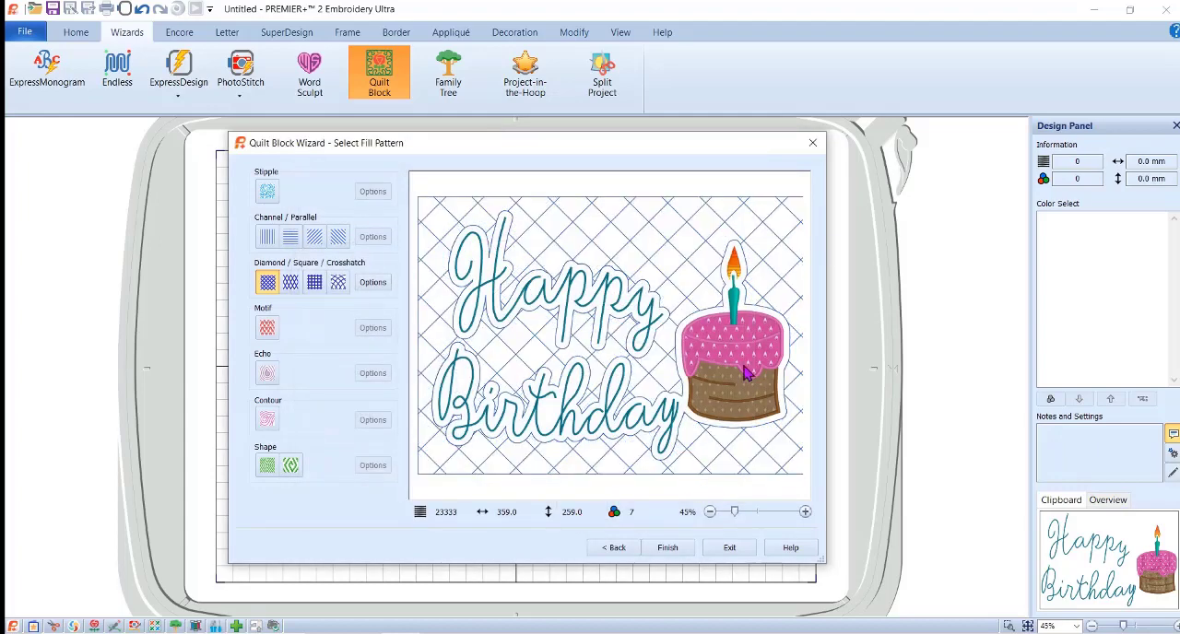
pyautogui.click(668, 548)
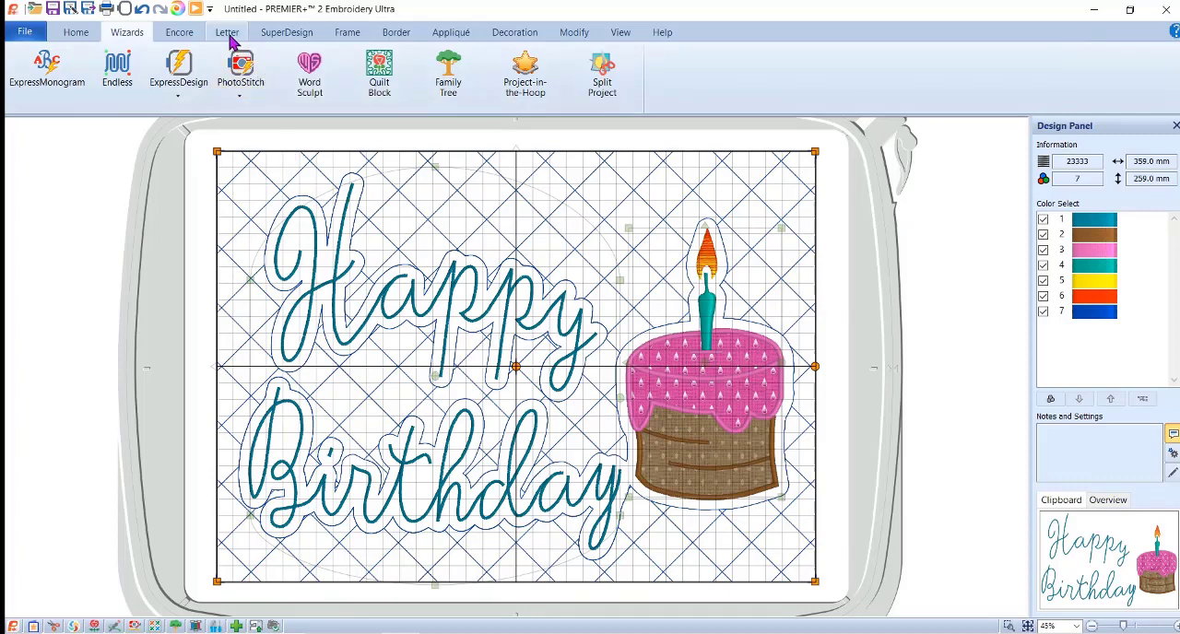
# Add a running stitch border with a 0 mm margin around the whole quilt block, leaving the block itself unselected.
pyautogui.click(398, 42)
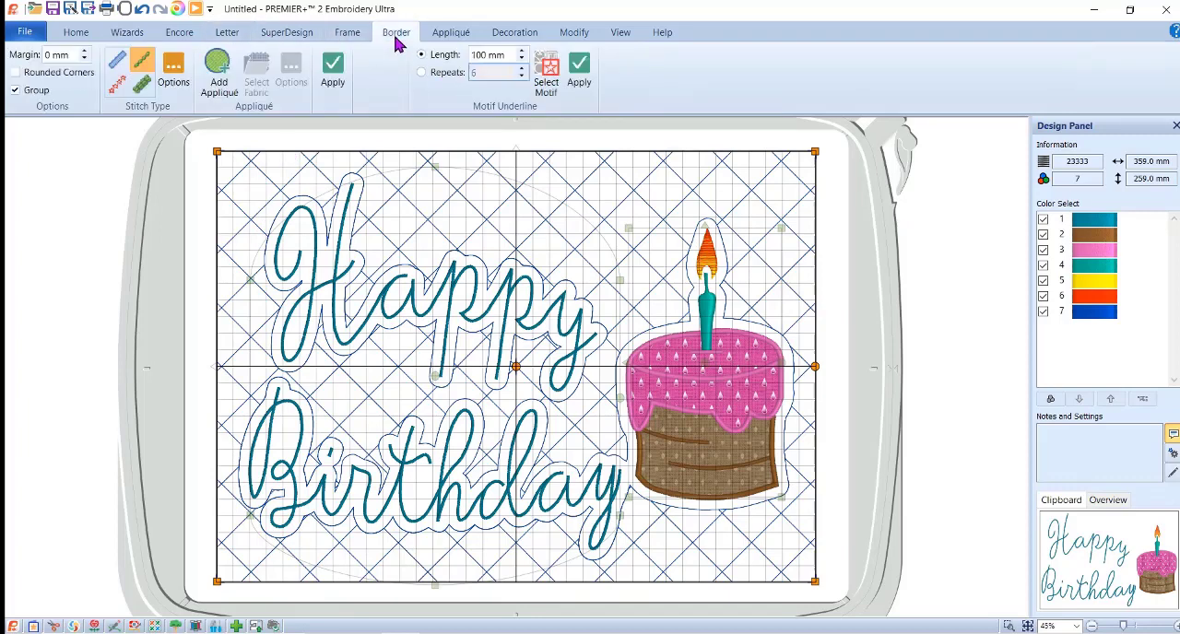
pyautogui.click(174, 69)
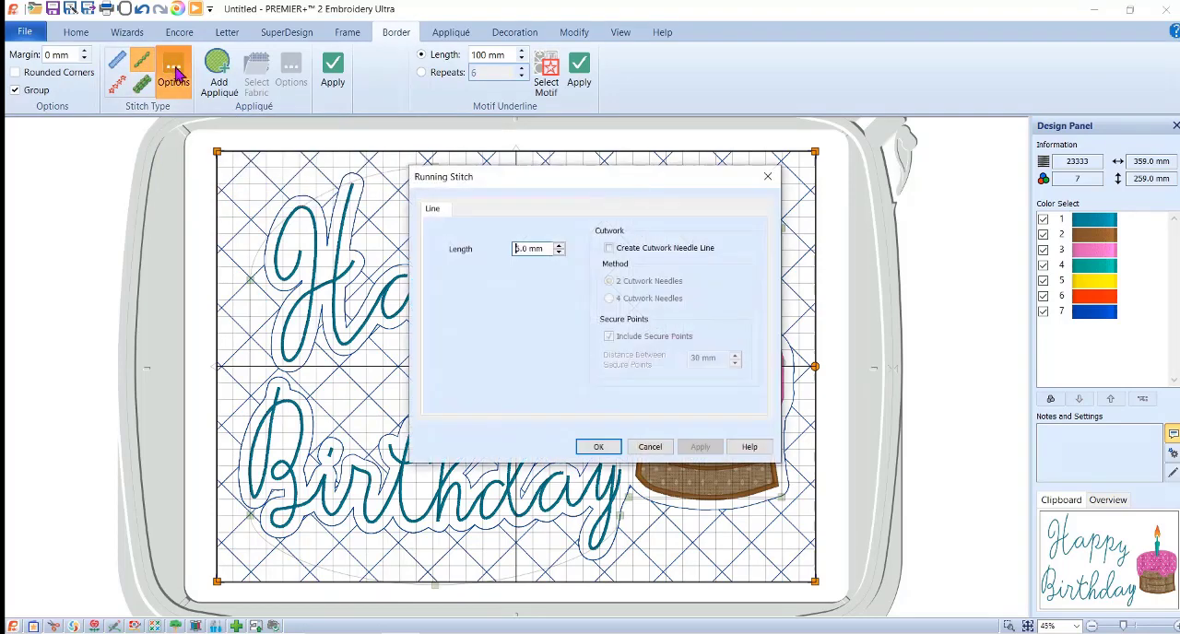
pyautogui.click(597, 446)
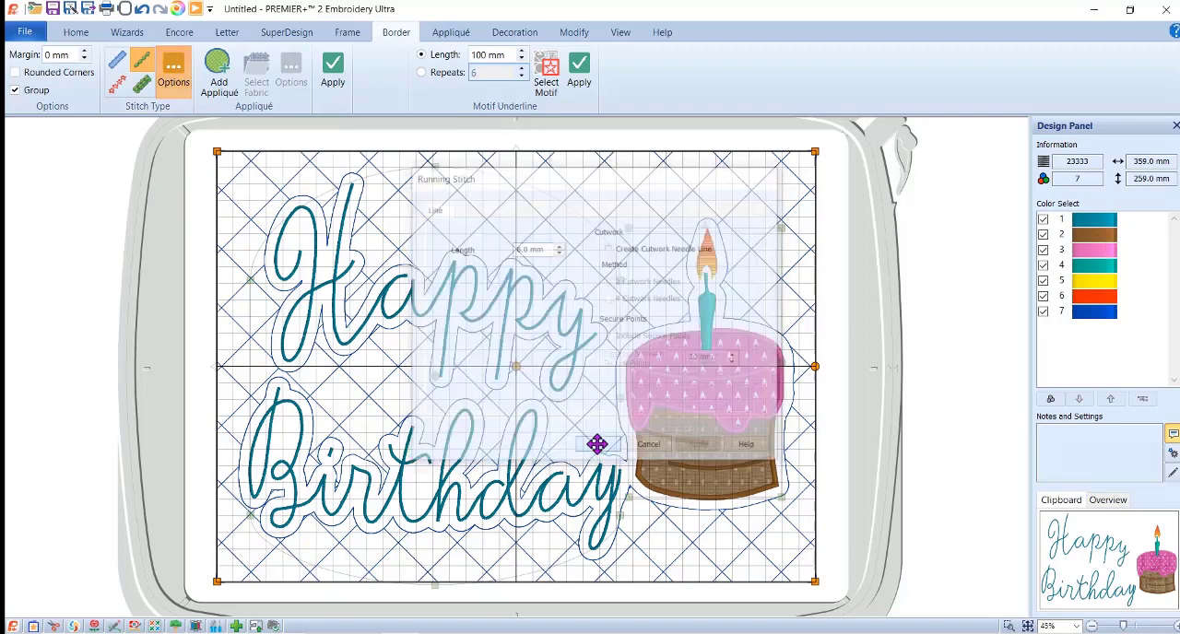
pyautogui.click(92, 183)
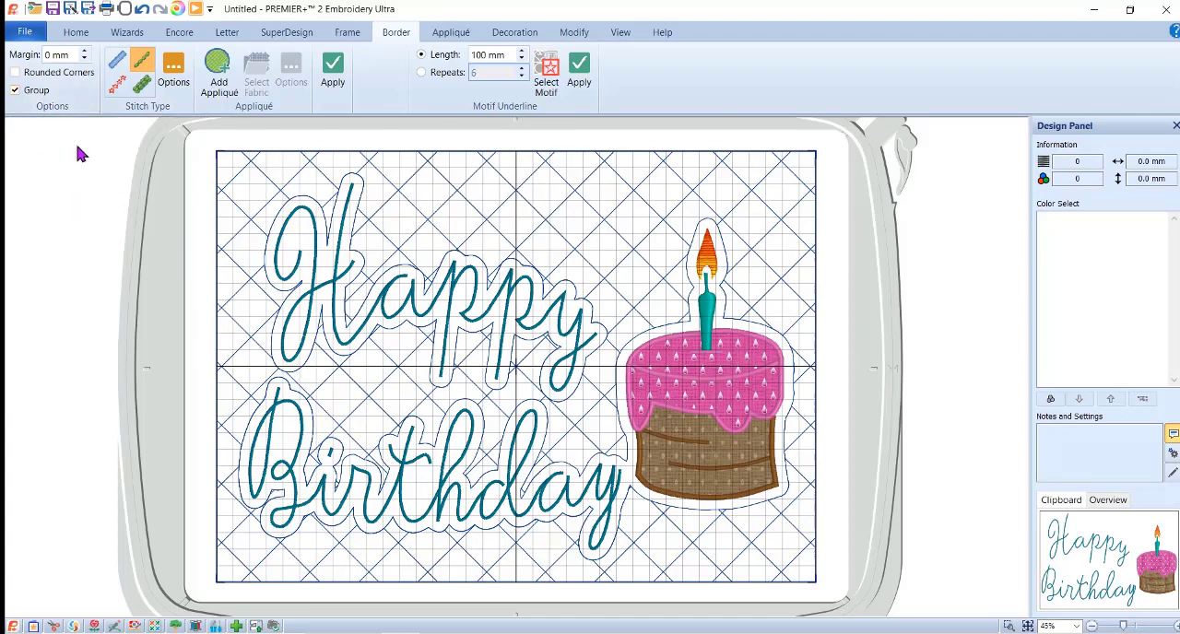
pyautogui.click(332, 72)
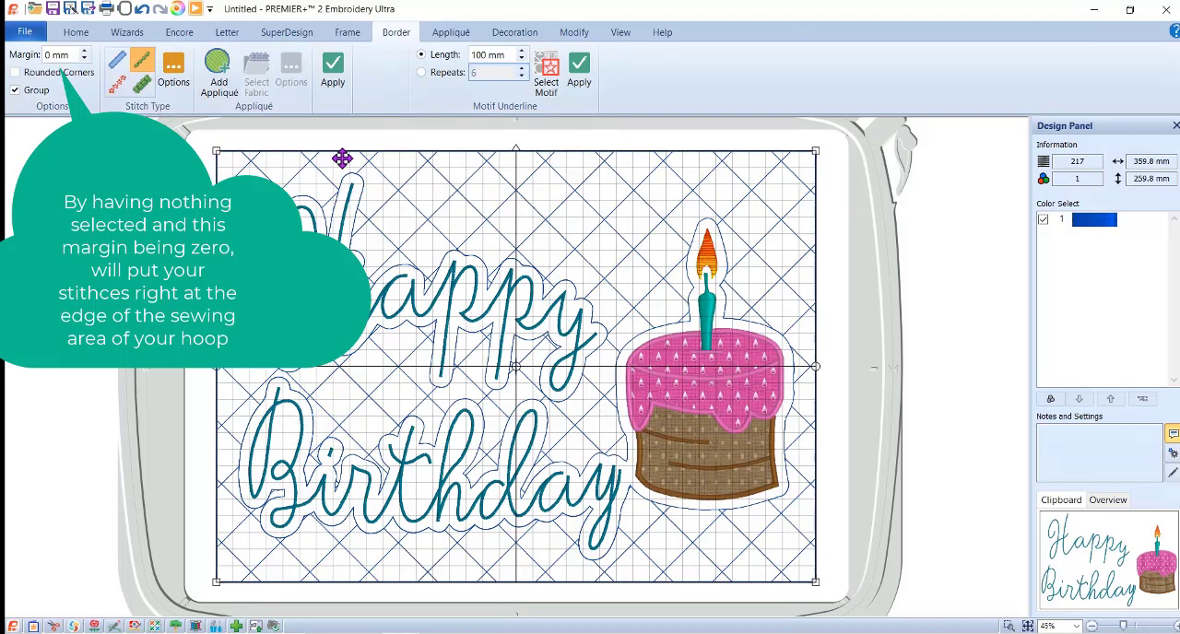
# Move the running stitch border to the back of the layout order so it stitches first.
pyautogui.click(78, 35)
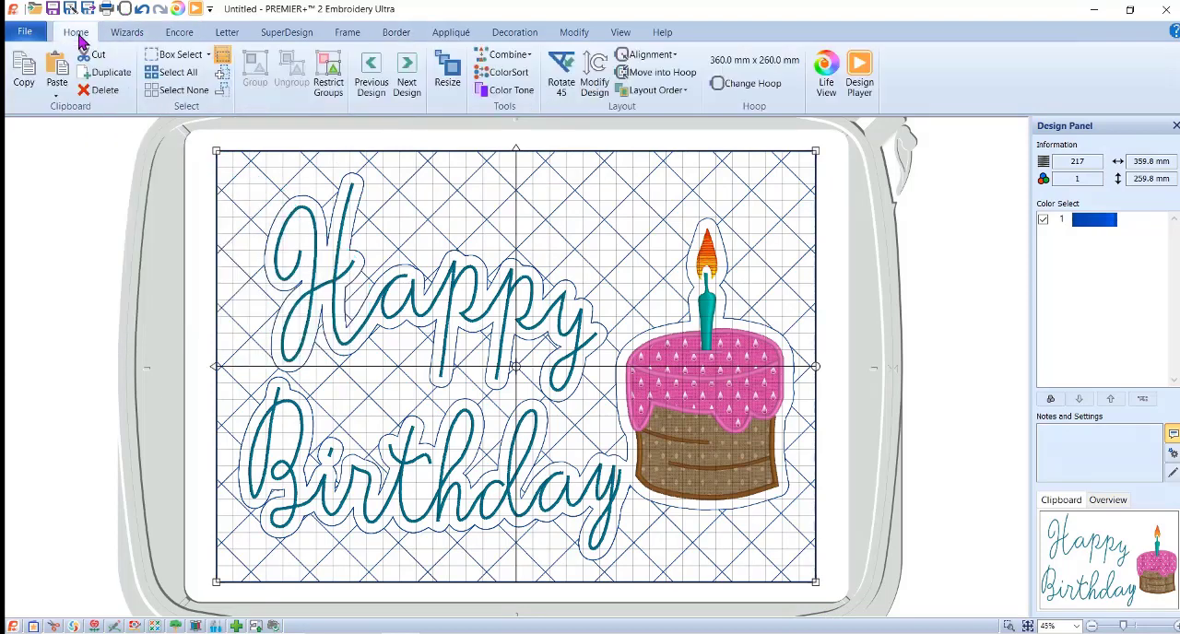
pyautogui.click(632, 97)
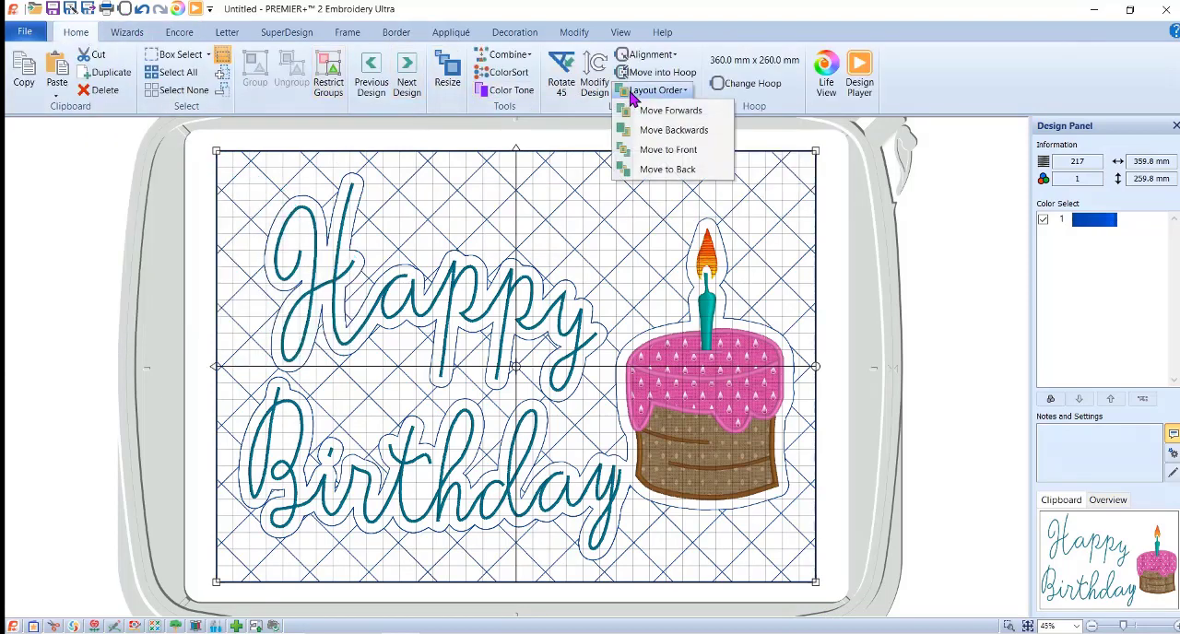
pyautogui.click(664, 172)
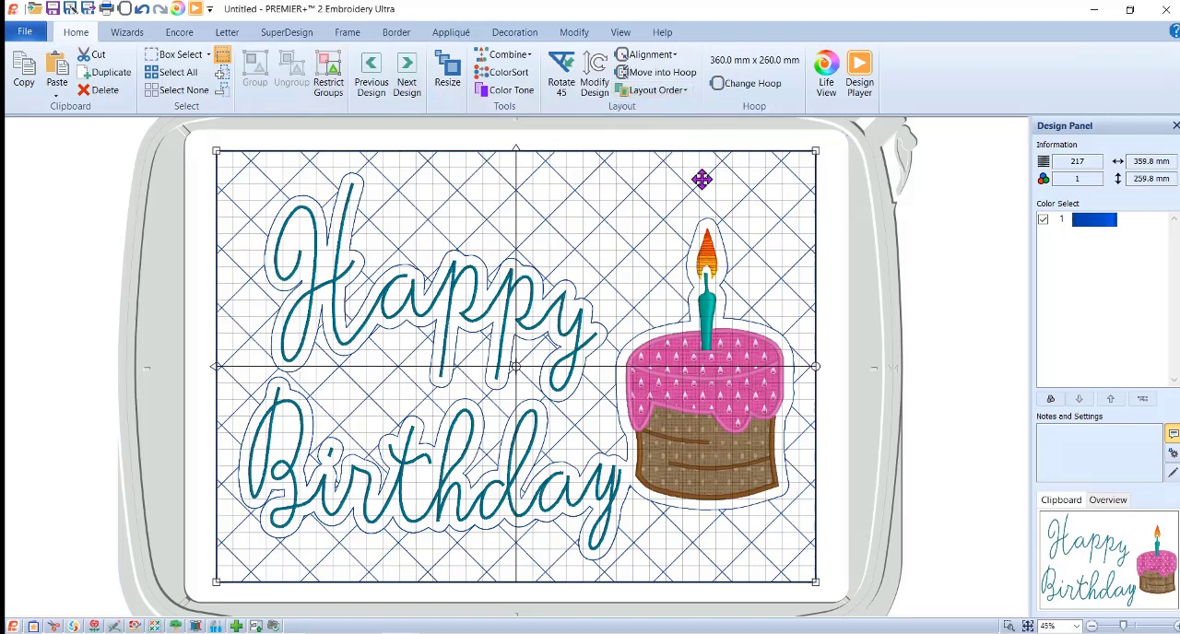
# Preview the stitching sequence in the Design Player to check the border's order, and close the preview.
pyautogui.click(196, 9)
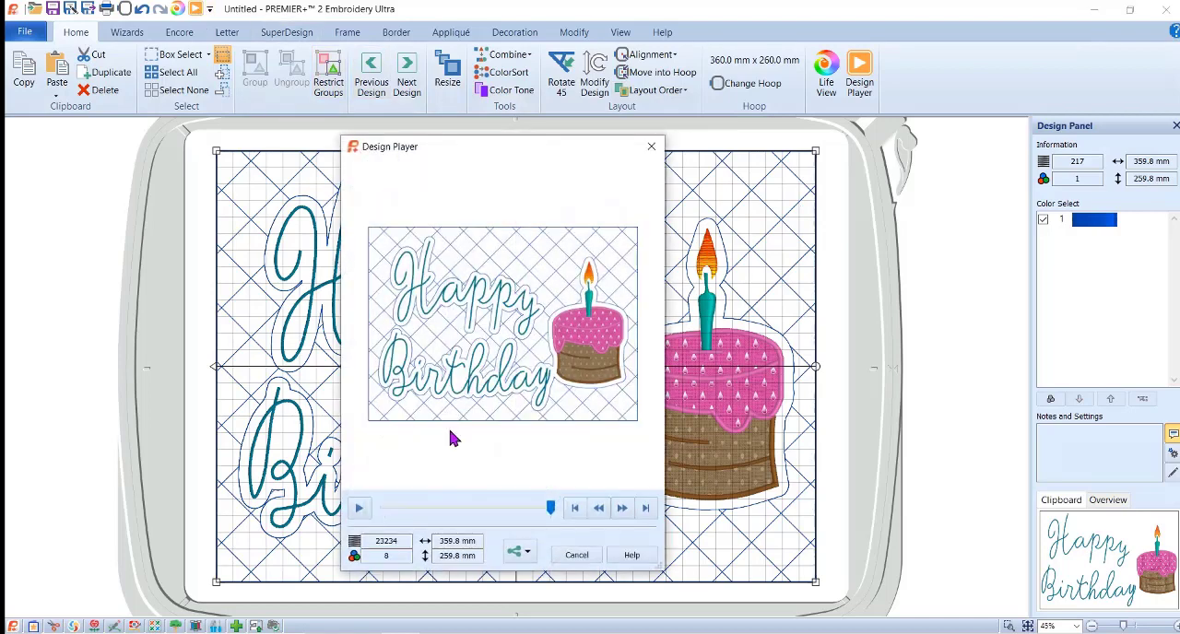
pyautogui.moveTo(556, 517); pyautogui.dragTo(489, 515)
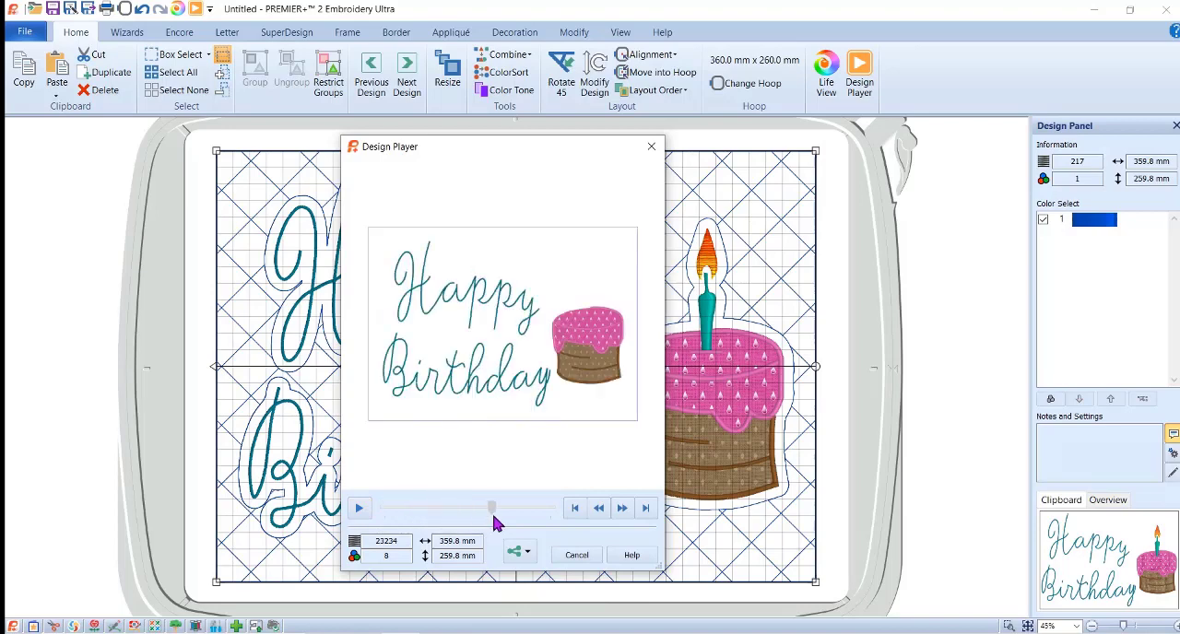
pyautogui.click(572, 556)
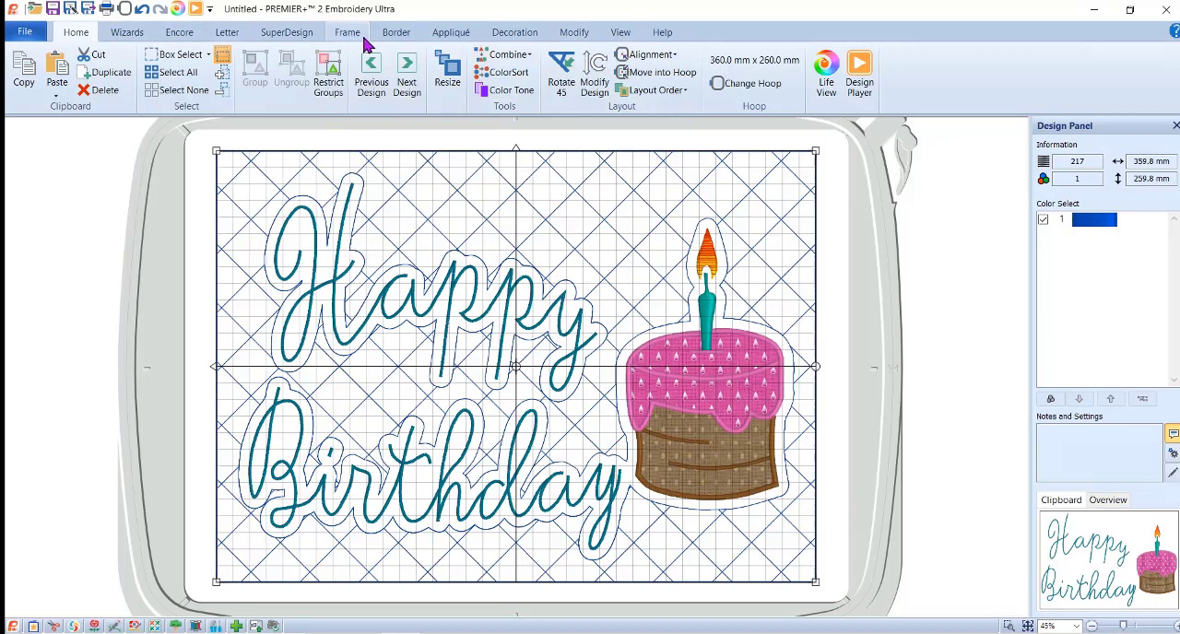
# Add an appliqué piece within the running stitch border using Express Appliqué, with the light aqua woven fabric from the recent swatches.
pyautogui.click(449, 33)
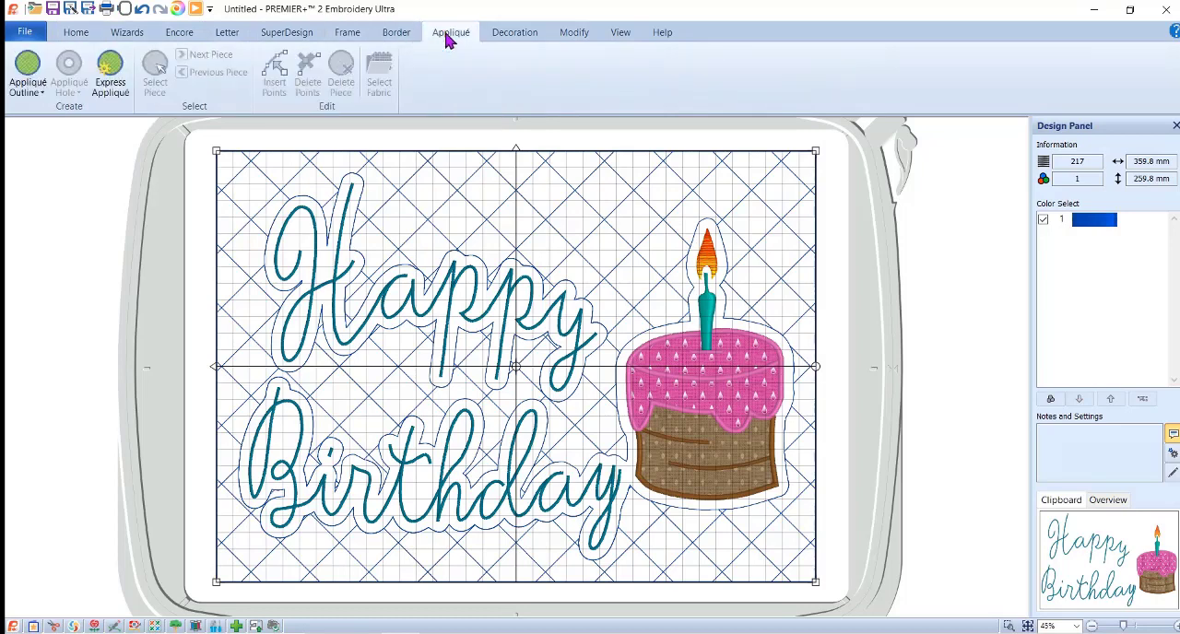
pyautogui.click(27, 65)
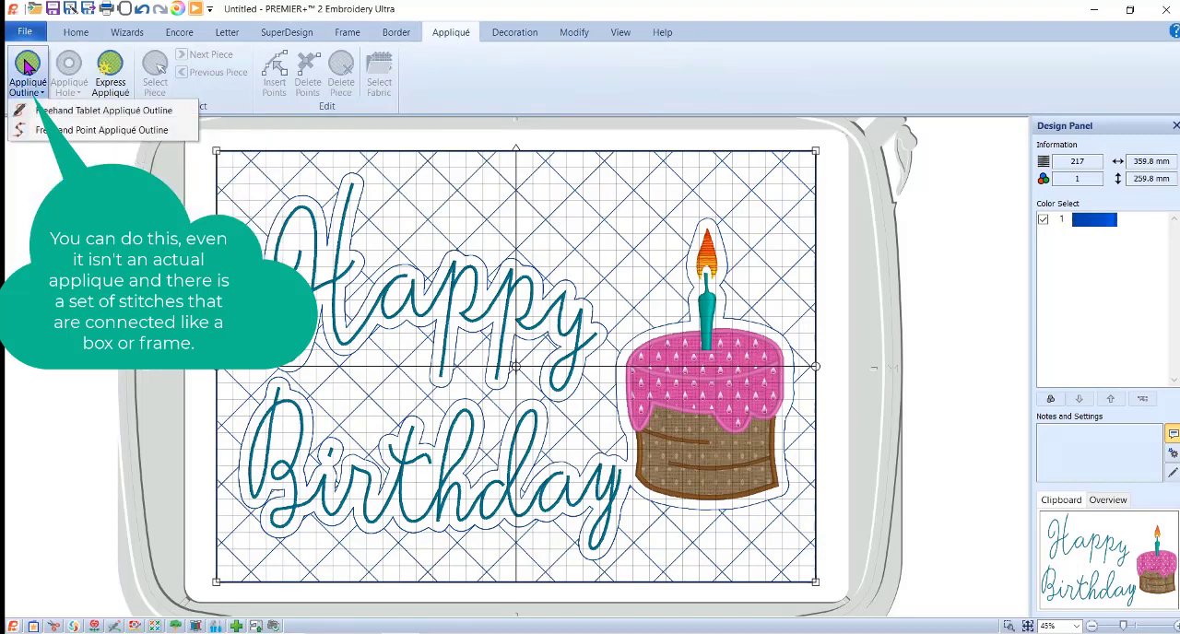
pyautogui.click(71, 132)
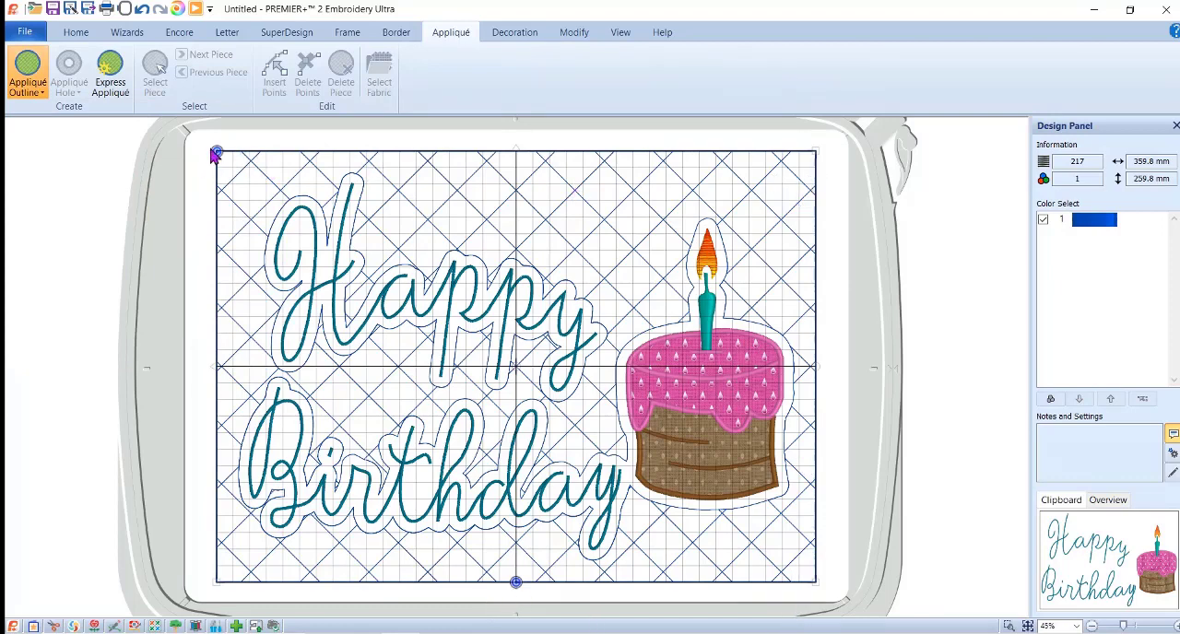
pyautogui.click(112, 77)
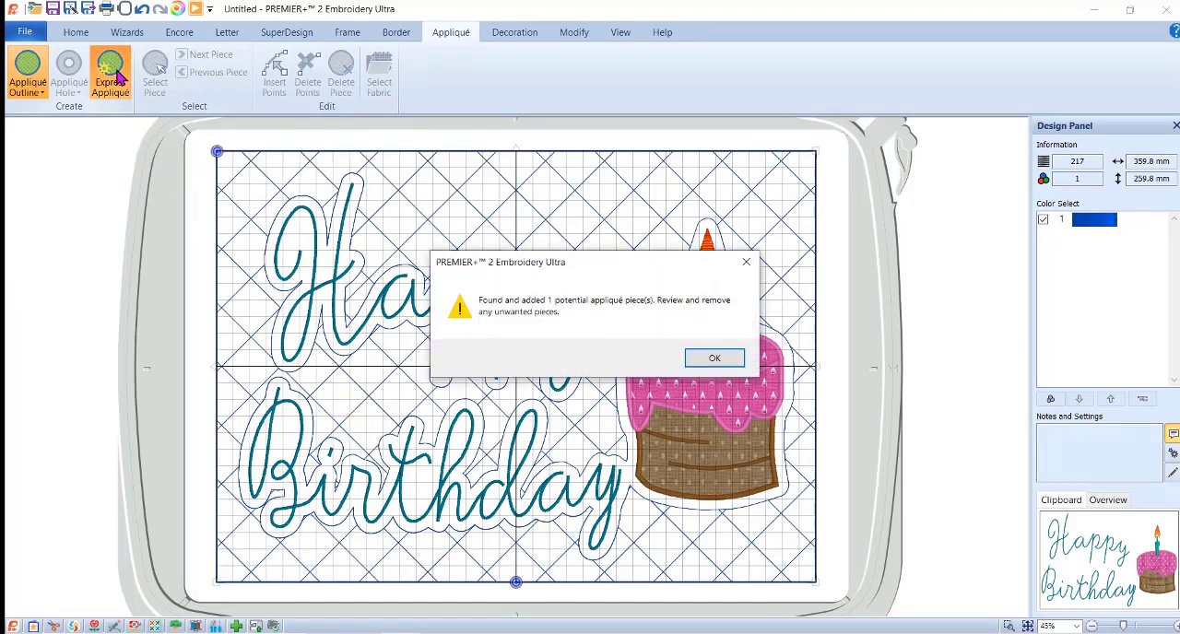
pyautogui.click(715, 357)
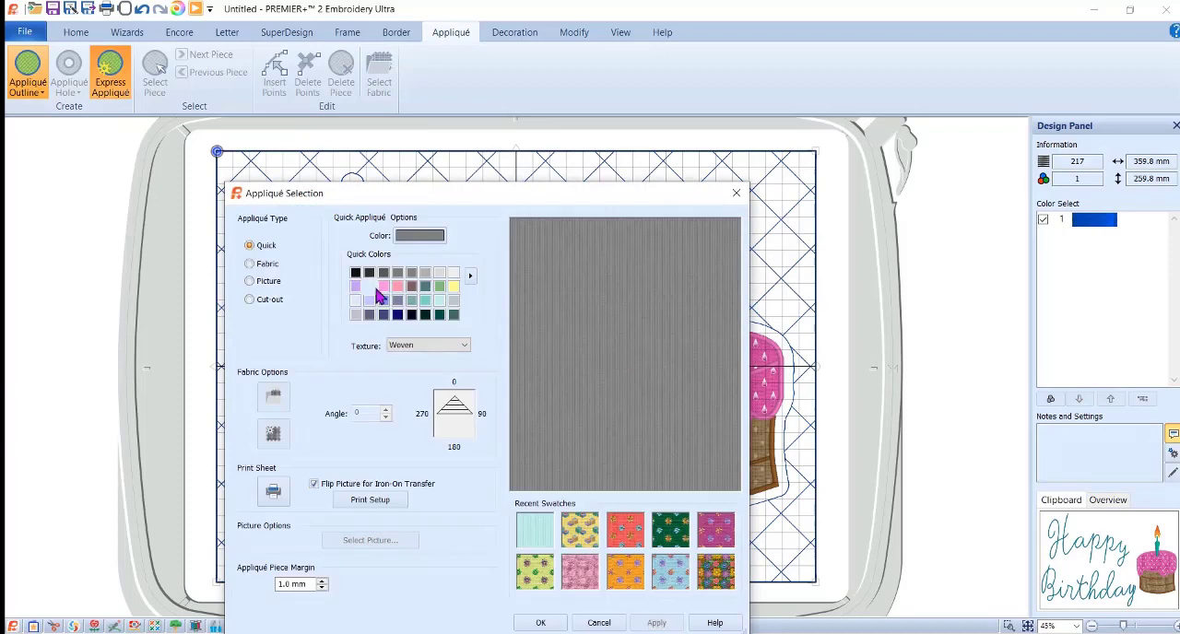
pyautogui.click(370, 301)
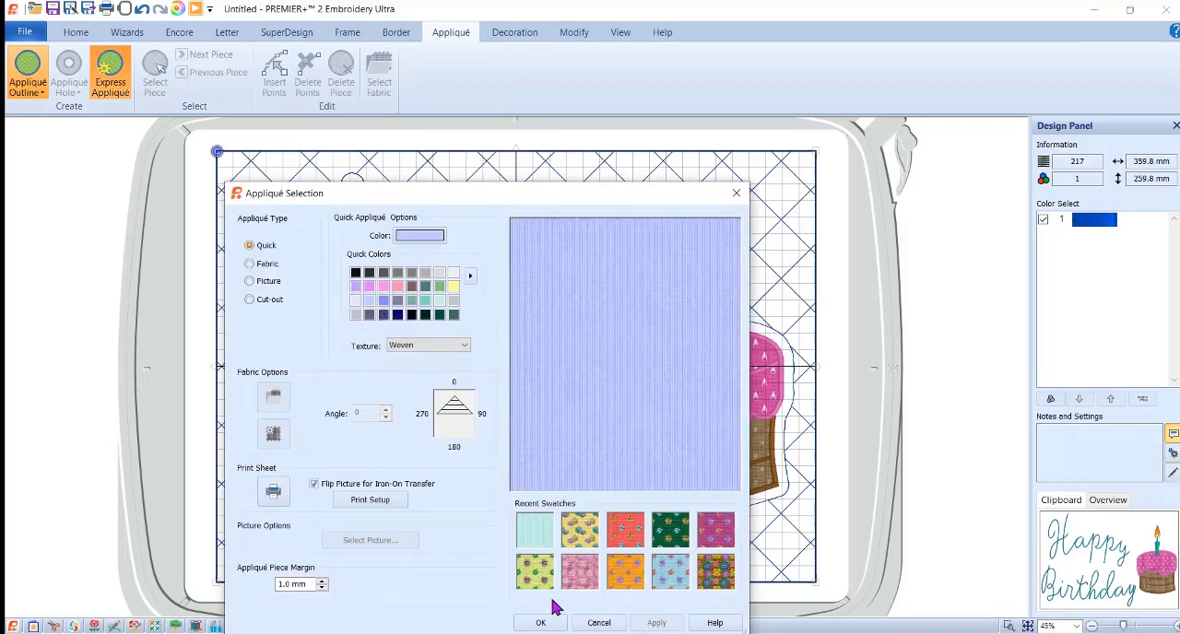
pyautogui.click(527, 534)
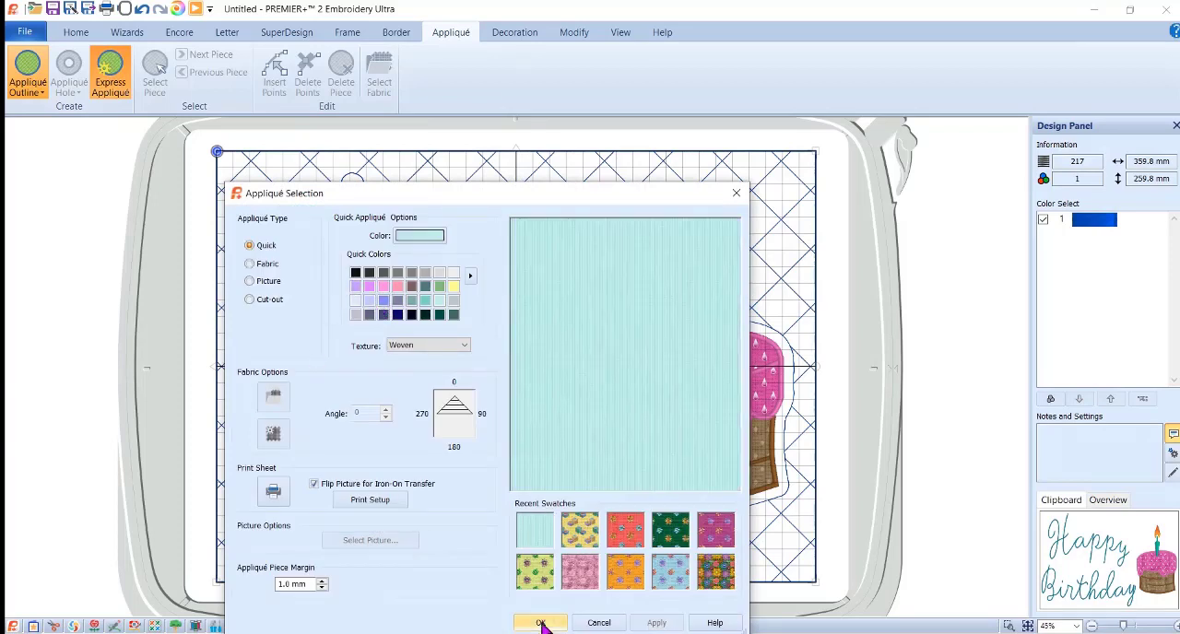
pyautogui.click(543, 623)
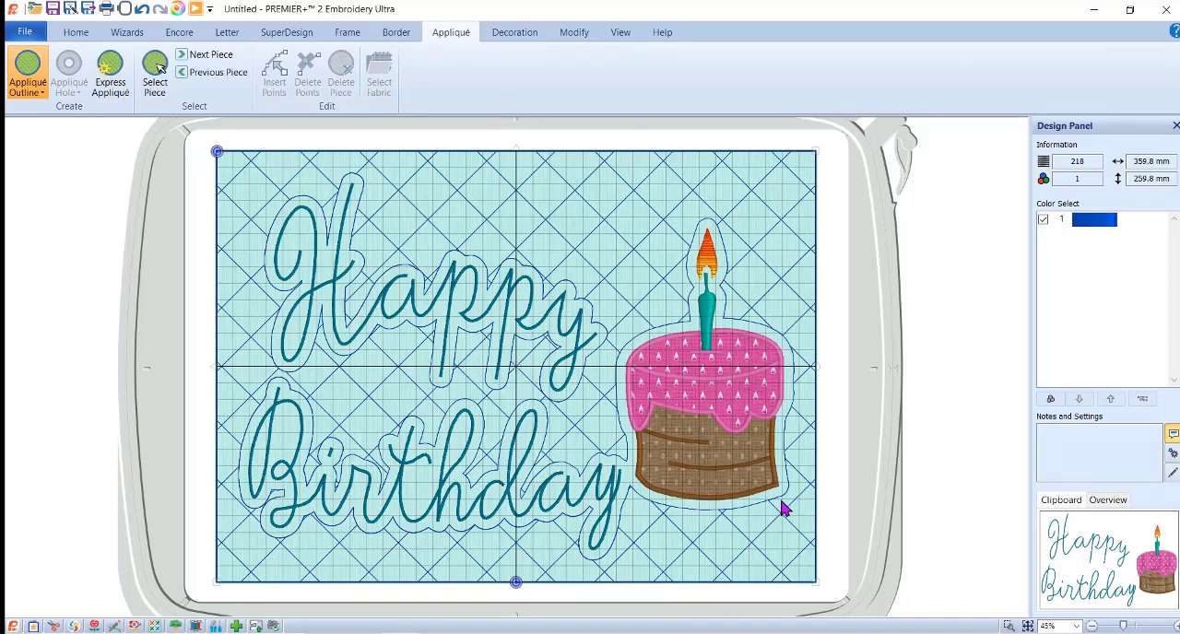
pyautogui.click(24, 33)
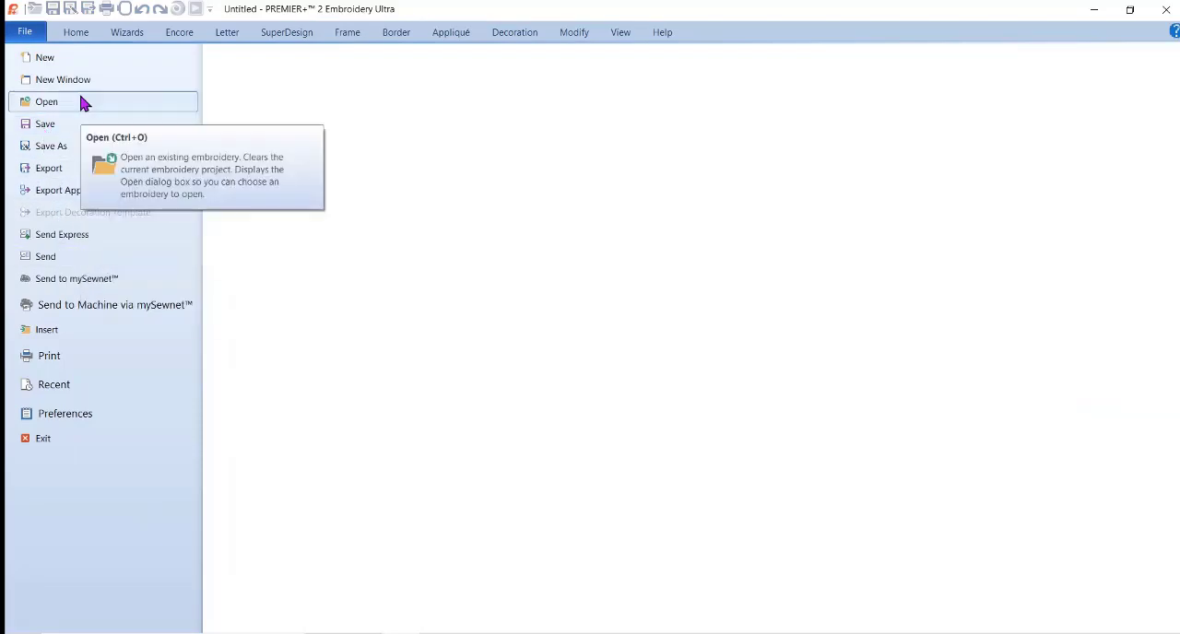
pyautogui.click(77, 35)
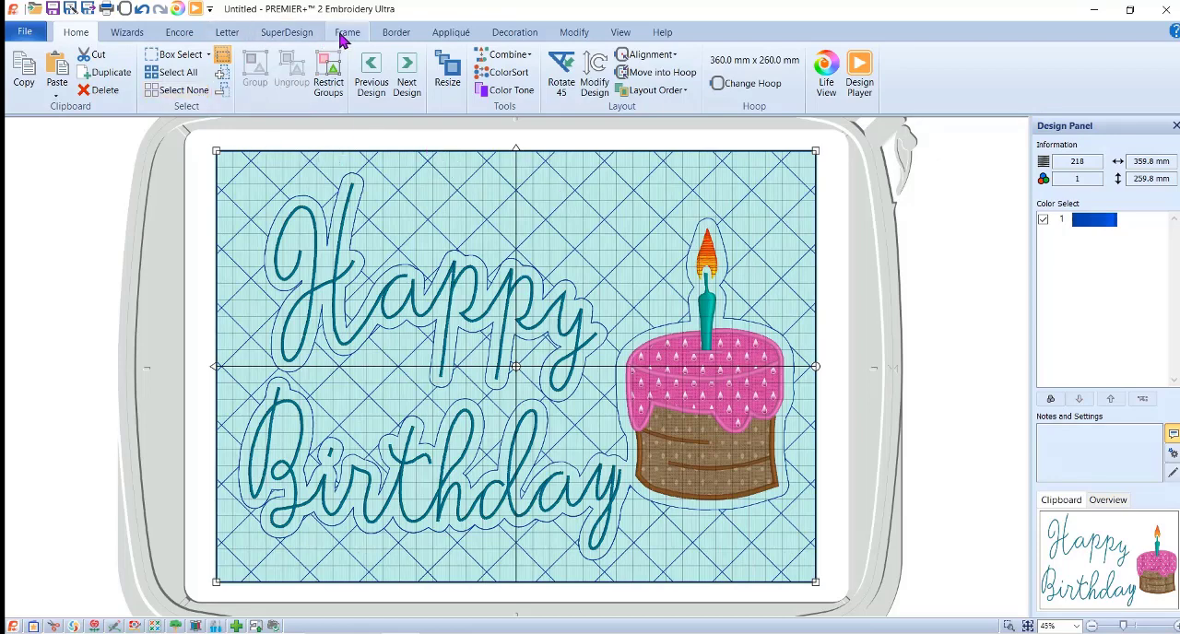
# Add a second running stitch border with a 2 mm stitch length and a 2 mm margin, with nothing selected.
pyautogui.click(396, 32)
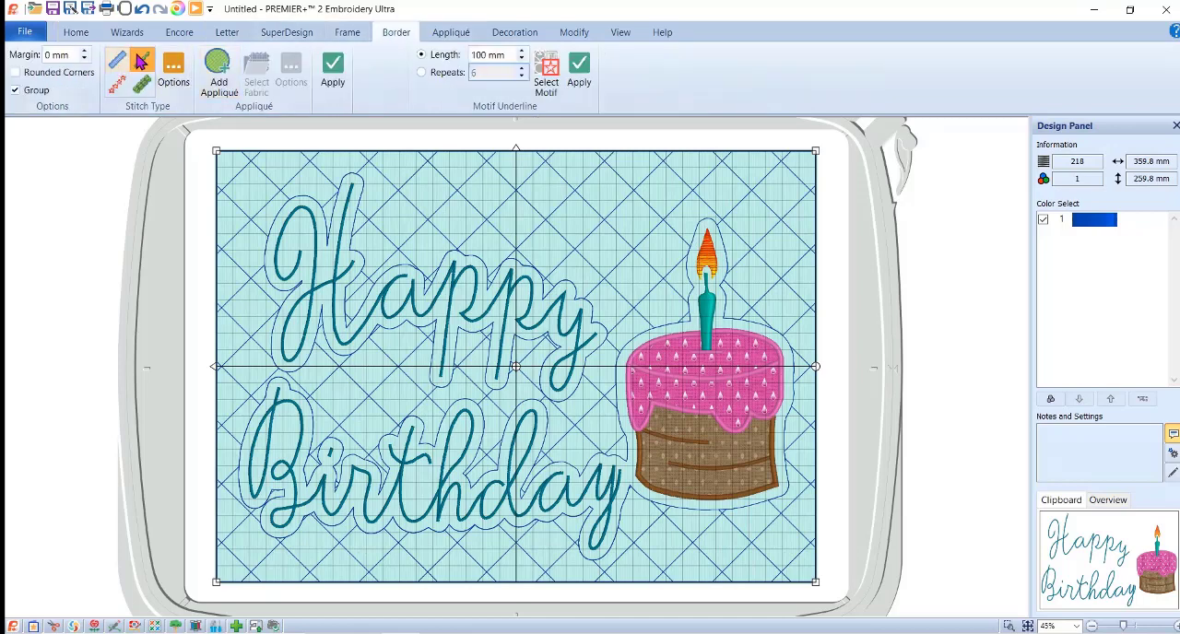
pyautogui.click(167, 71)
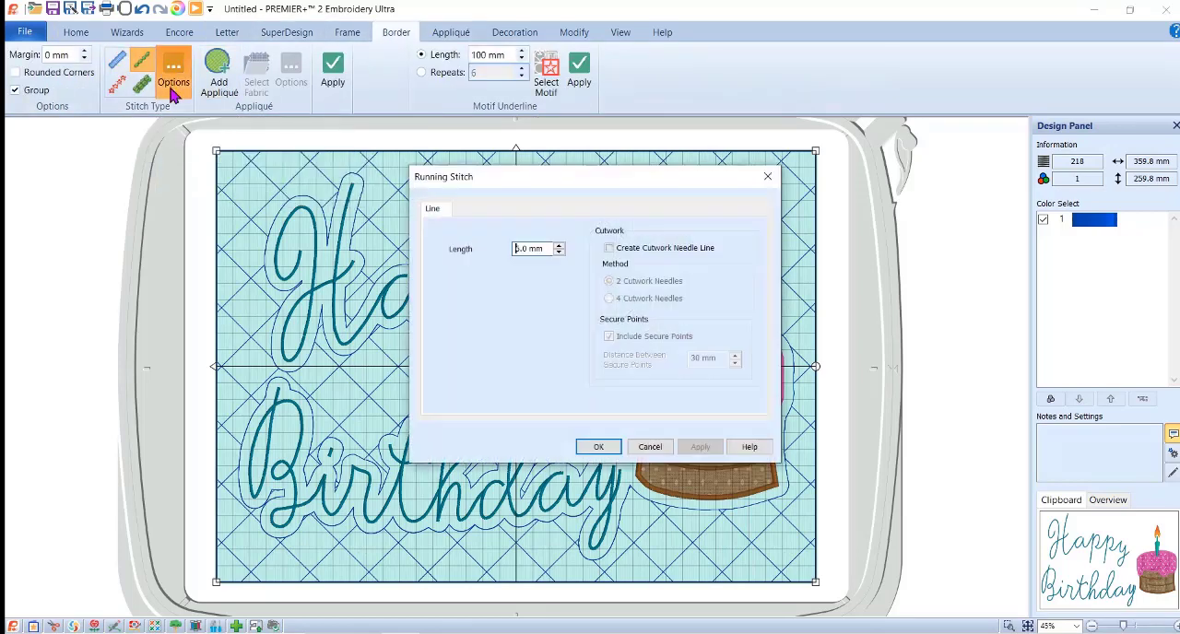
pyautogui.moveTo(550, 249); pyautogui.dragTo(441, 249)
pyautogui.write('2.5')
pyautogui.click(594, 448)
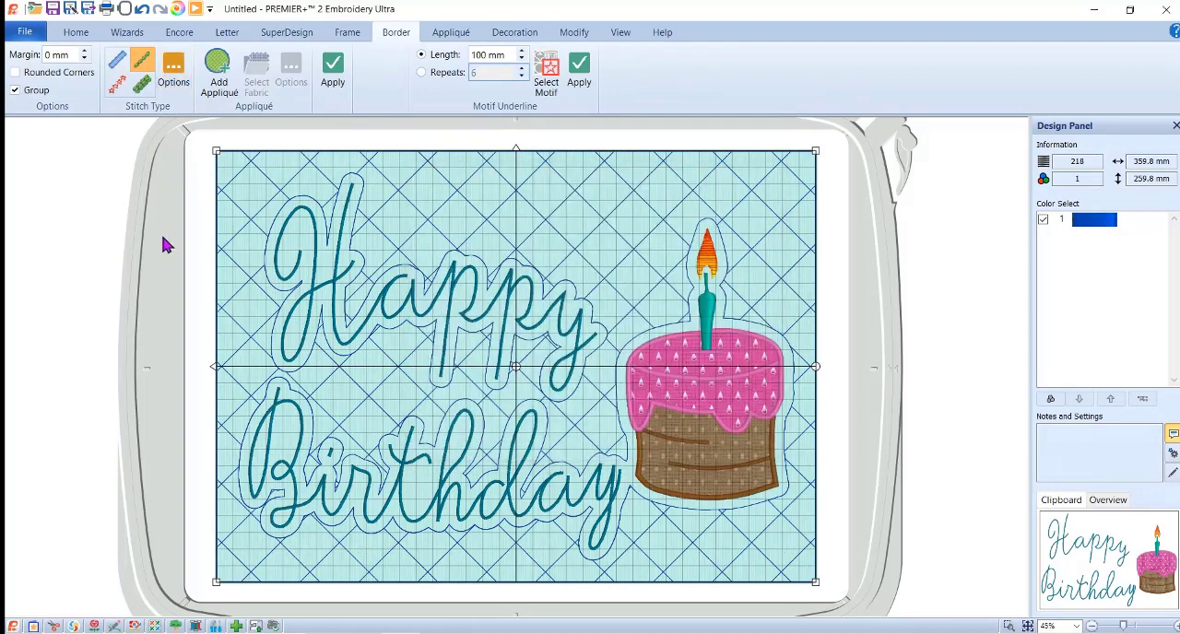
pyautogui.click(65, 191)
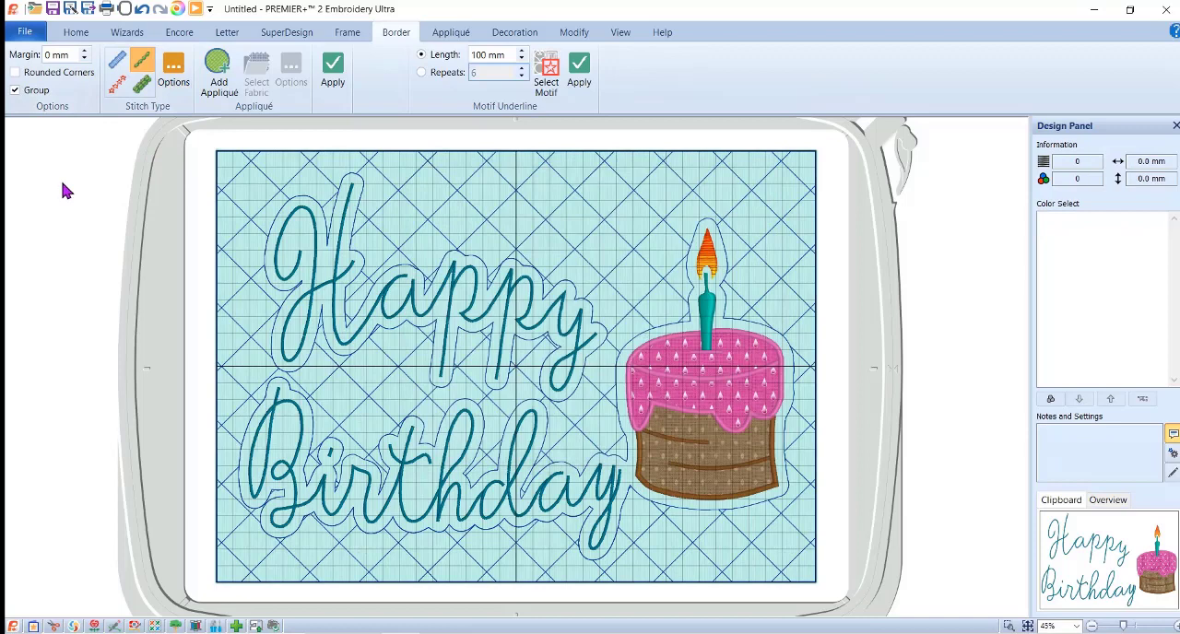
pyautogui.doubleClick(63, 56)
pyautogui.write('2')
pyautogui.click(334, 73)
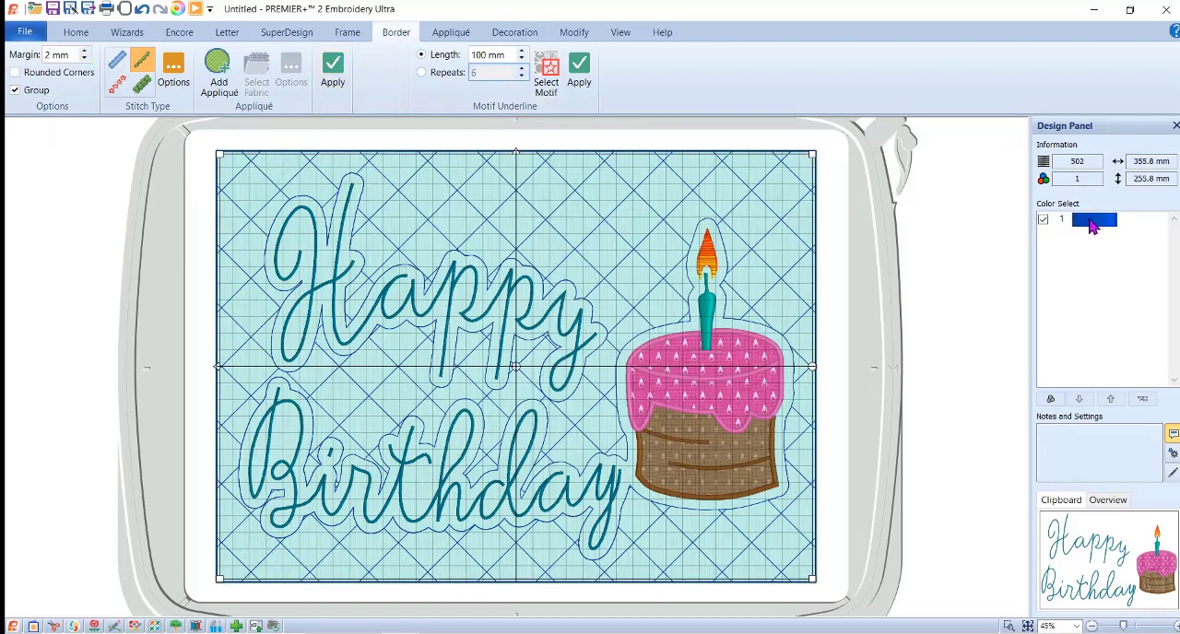
# Change the new border's thread color to Robison-Anton Rayon 40 number 2222, Light Blue.
pyautogui.click(1092, 225)
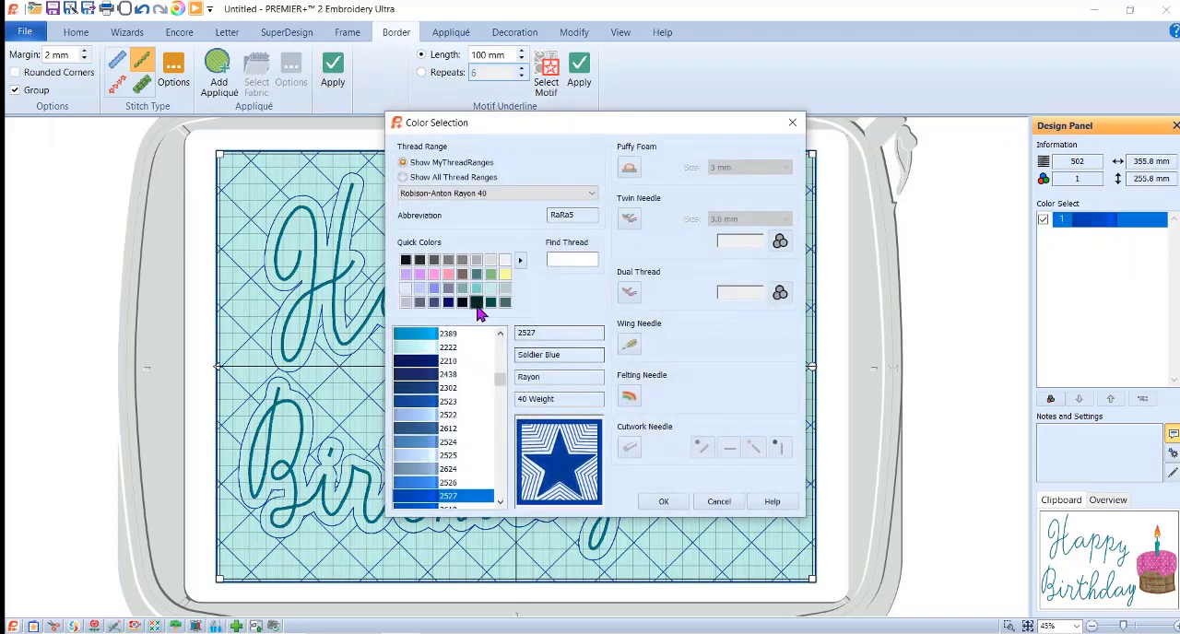
pyautogui.click(410, 351)
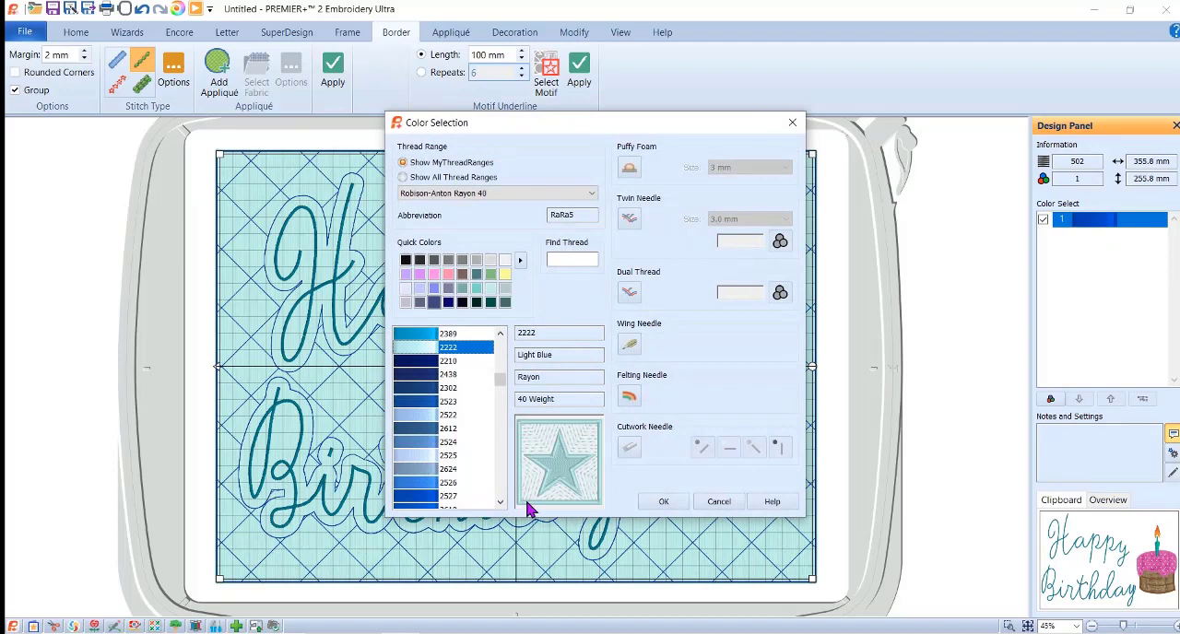
pyautogui.click(663, 501)
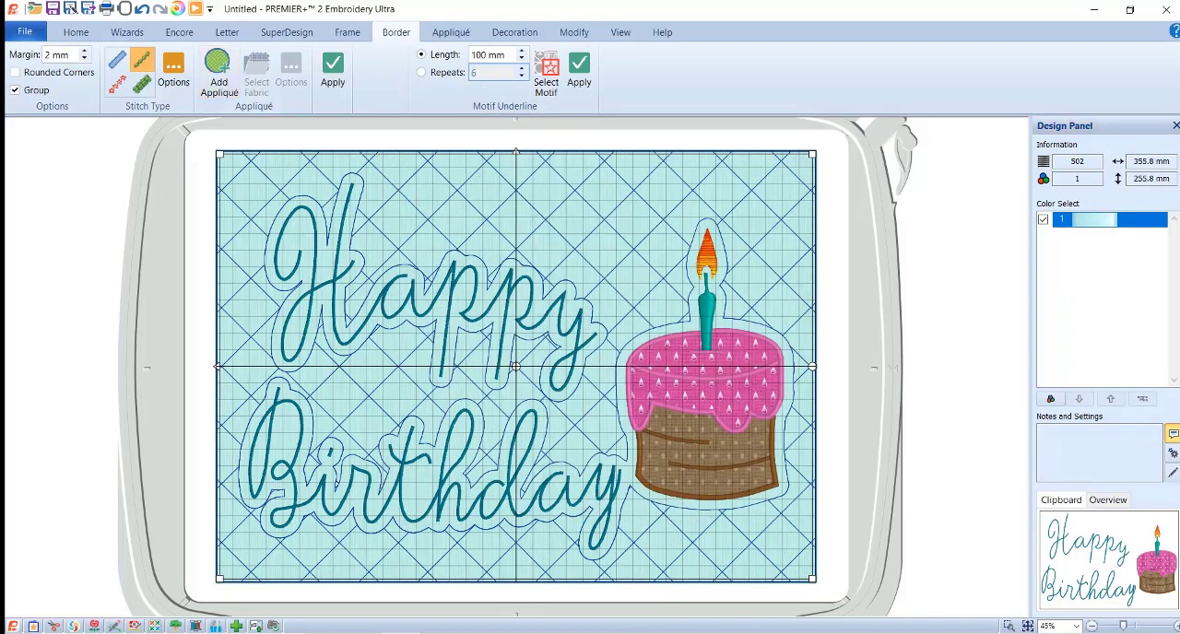
# Play the stitch-out from the start in the Design Player to check the sequence through to the end, and close the preview.
pyautogui.click(197, 11)
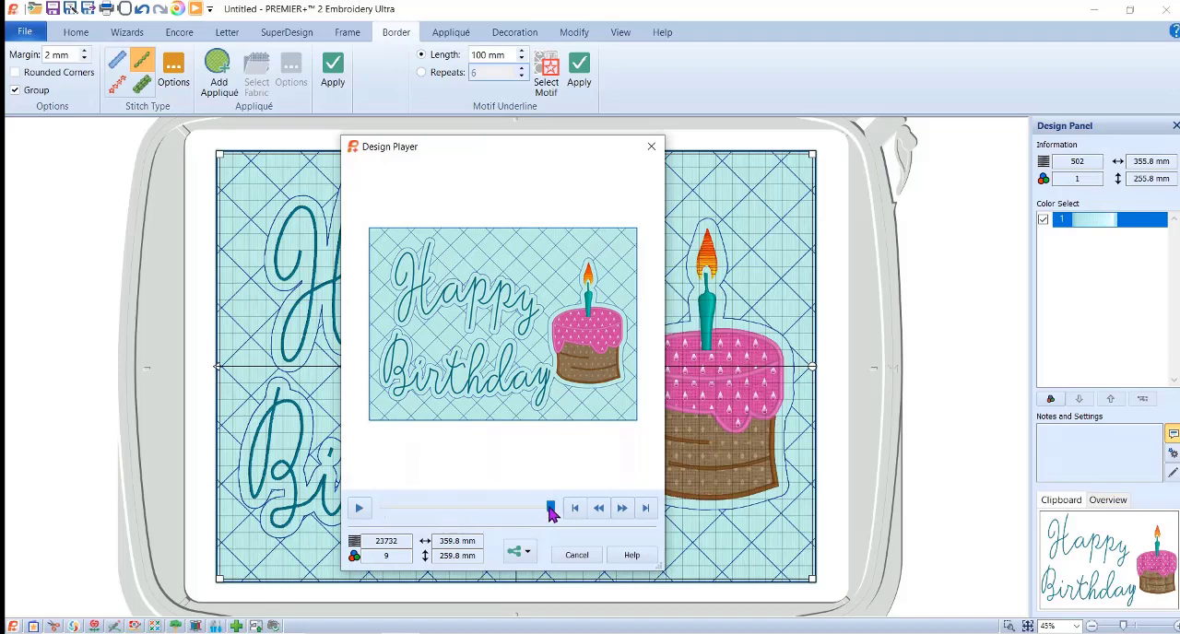
pyautogui.click(384, 509)
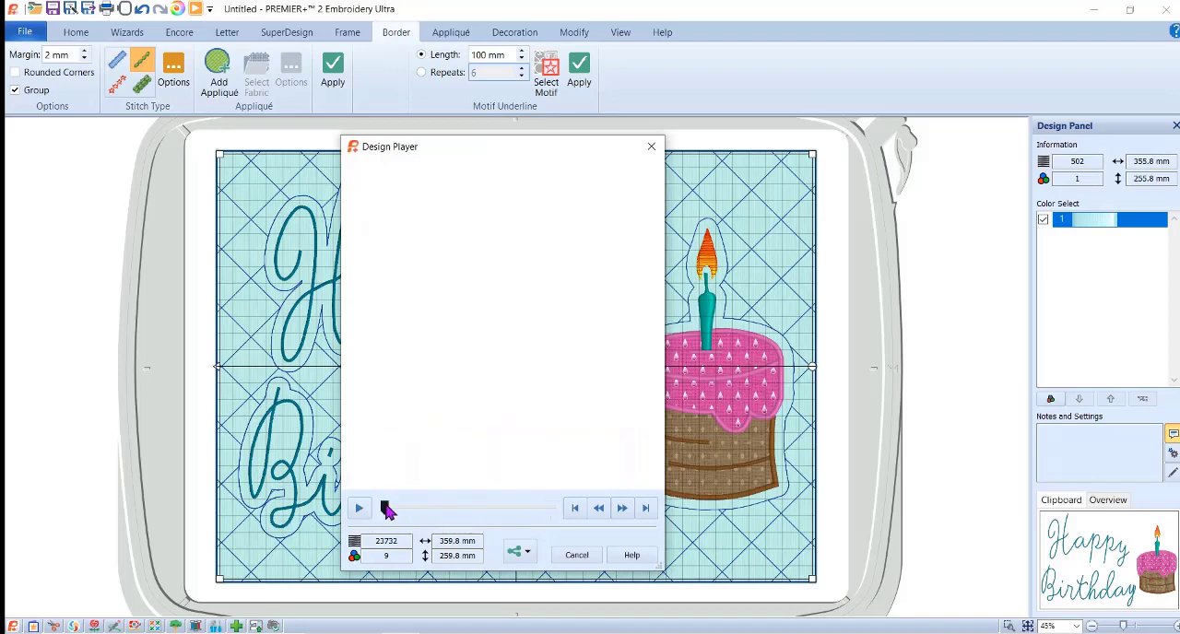
pyautogui.click(358, 508)
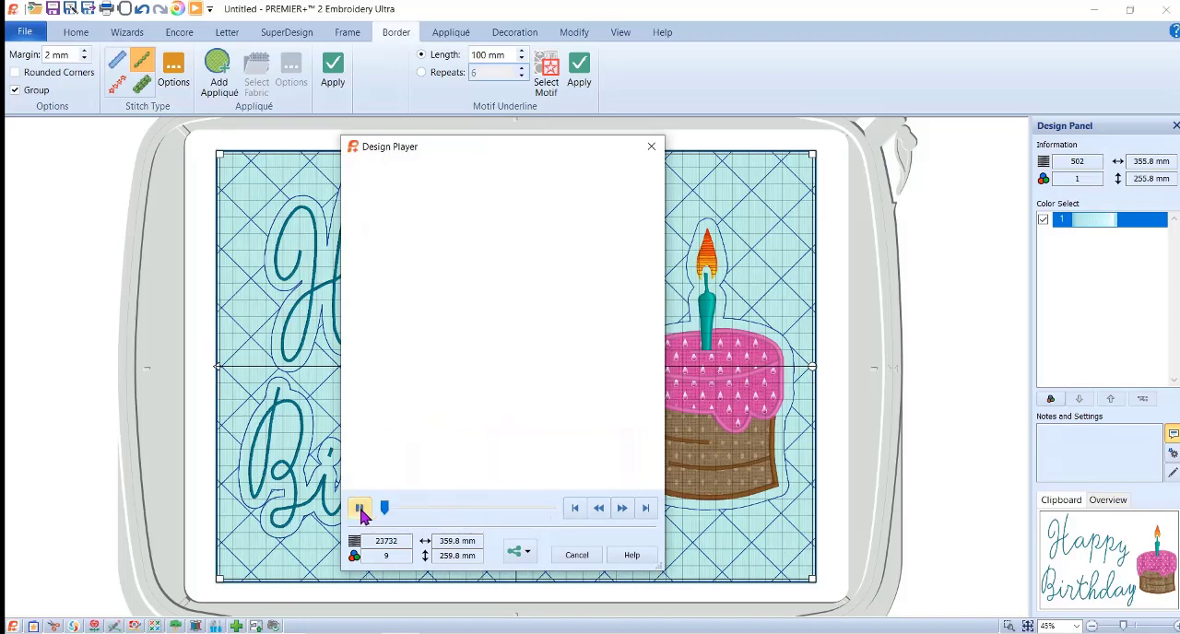
pyautogui.click(629, 517)
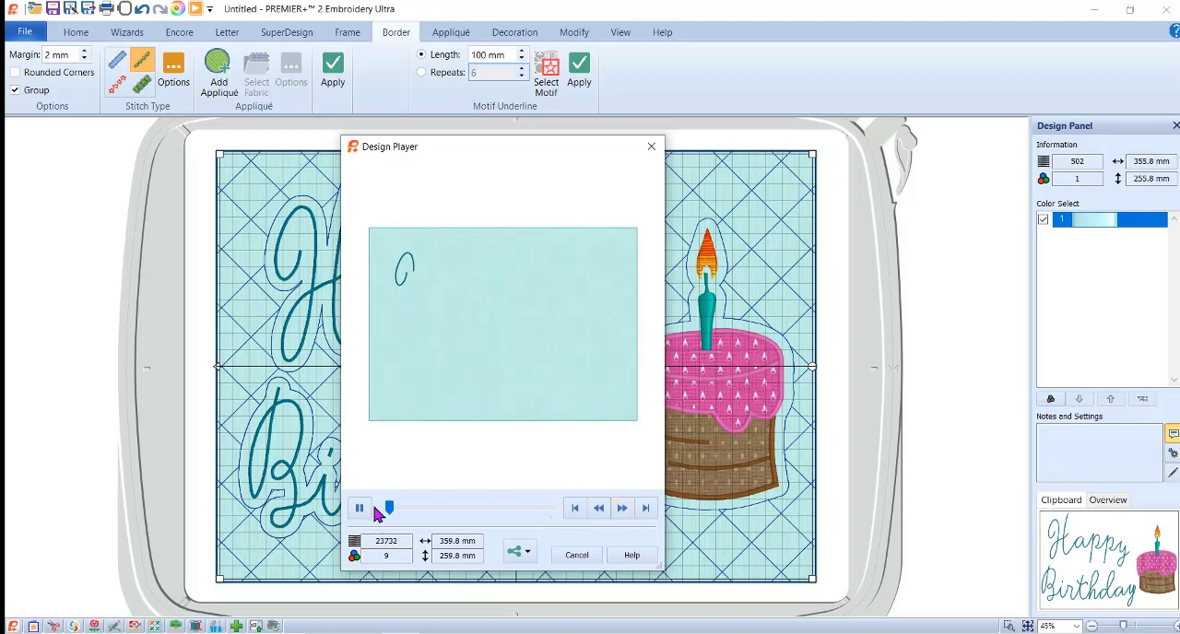
pyautogui.moveTo(399, 516); pyautogui.dragTo(573, 510)
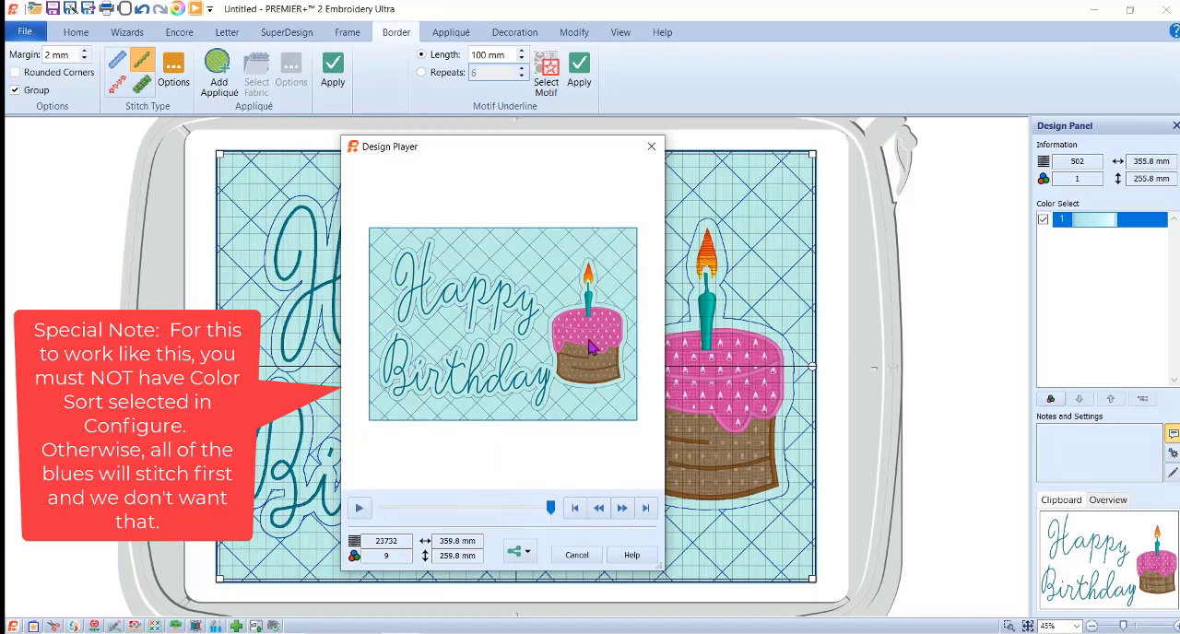
pyautogui.click(576, 556)
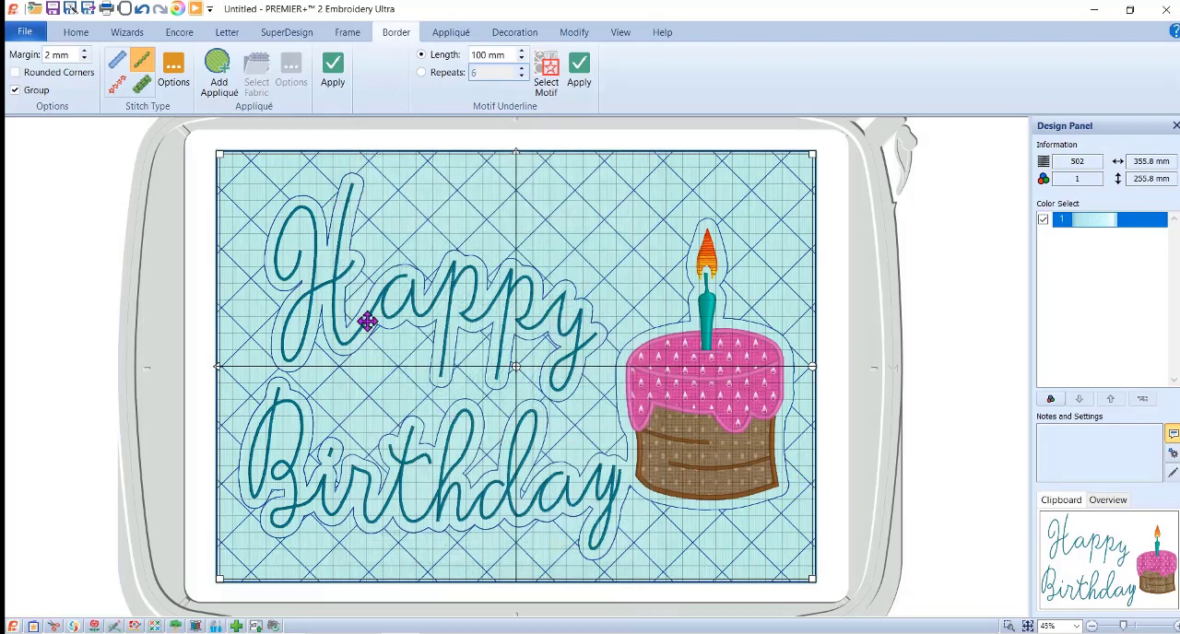
pyautogui.click(227, 33)
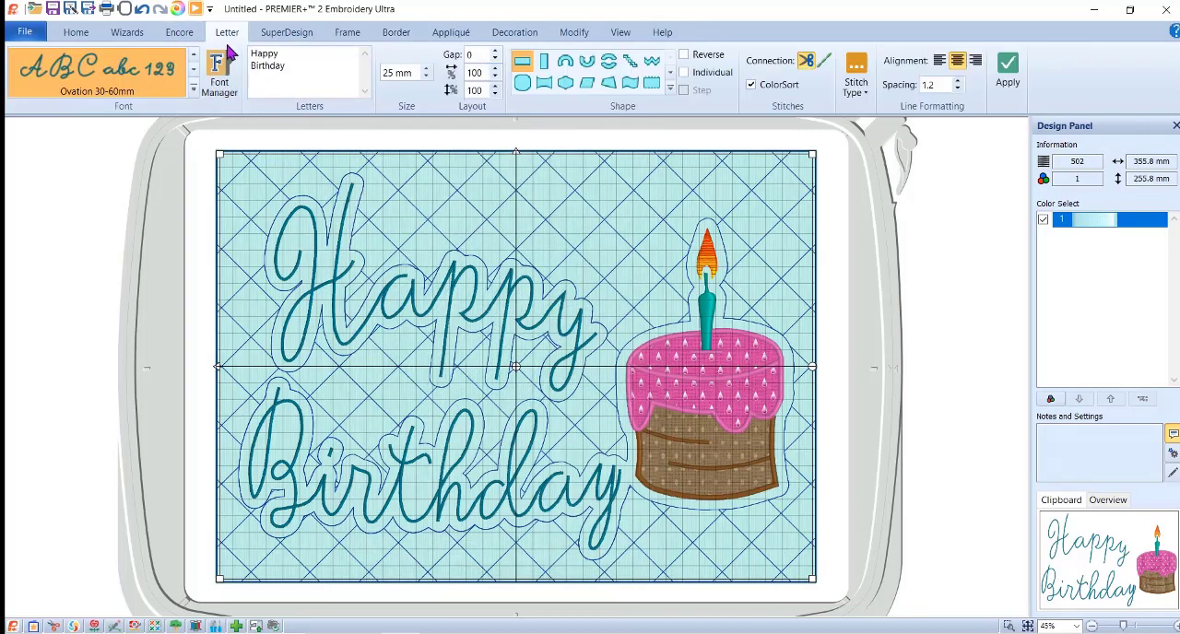